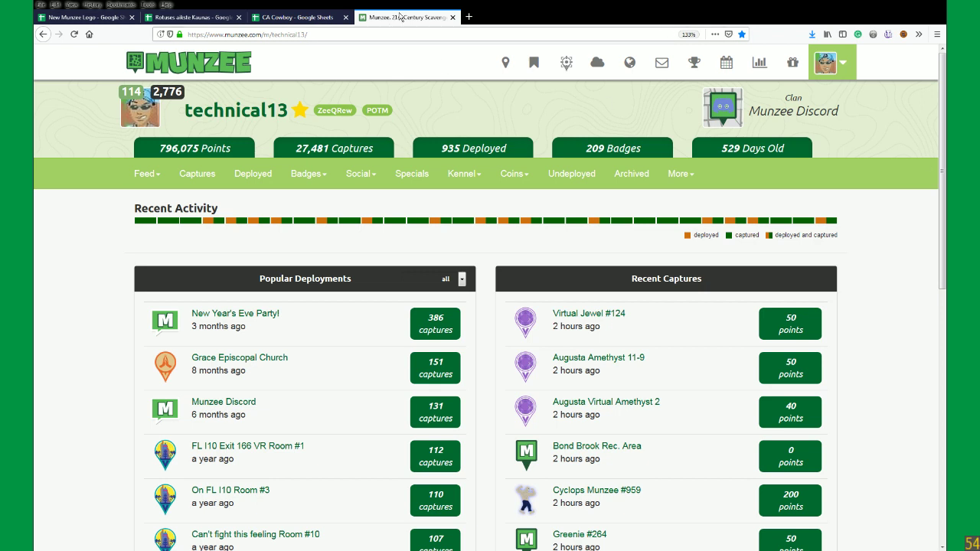
# - Move the Munzee tab to second place, open its Undeployed list, then show the CA Cowboy sheet
pyautogui.moveTo(400, 16); pyautogui.dragTo(68, 13)
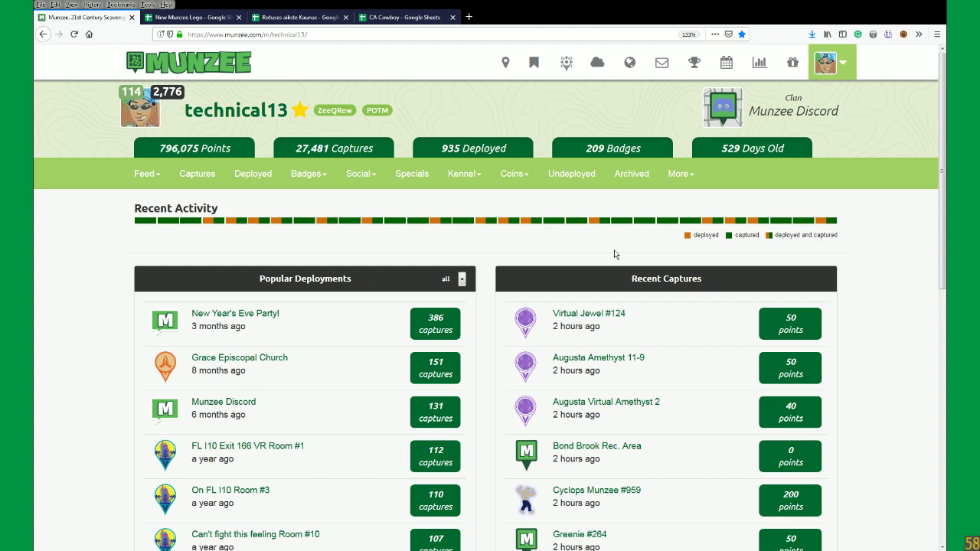
pyautogui.click(576, 185)
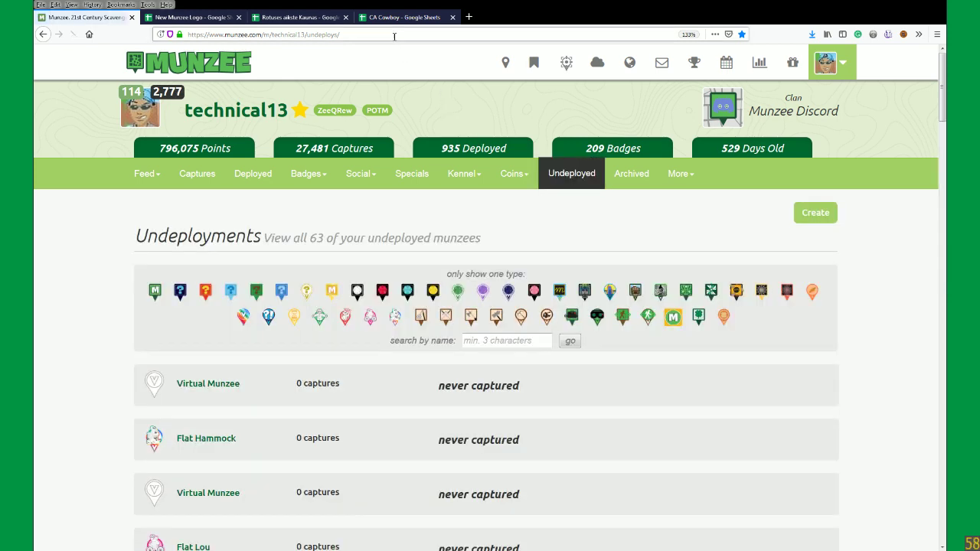
pyautogui.click(391, 18)
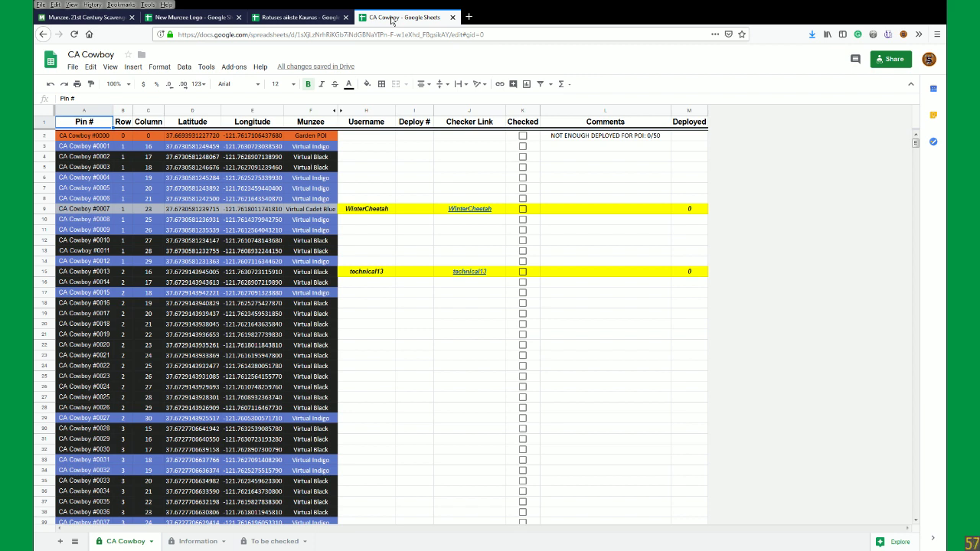
# - Look over the Rotušės aikštė Kaunas, New Munzee Logo and CA Cowboy sheets, ending on New Munzee Logo
pyautogui.click(297, 17)
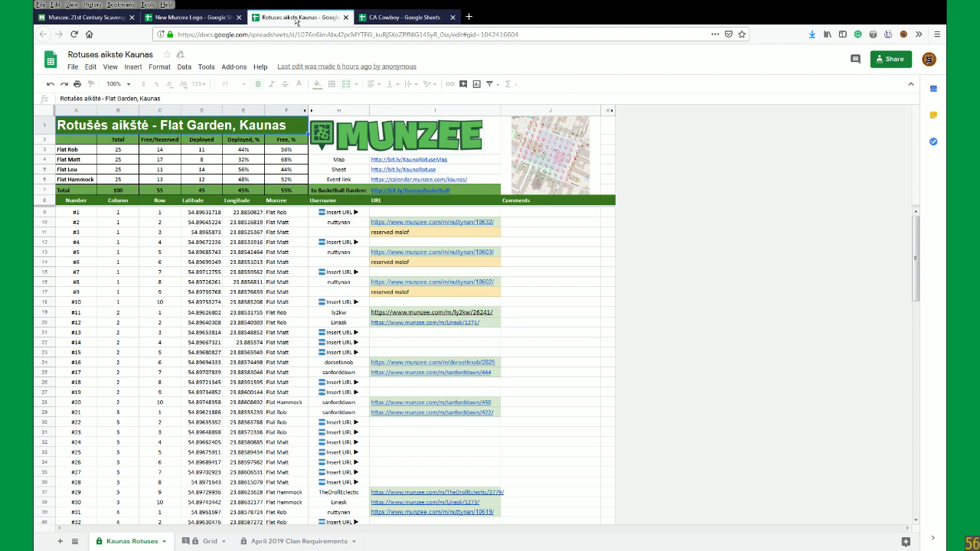
pyautogui.click(206, 18)
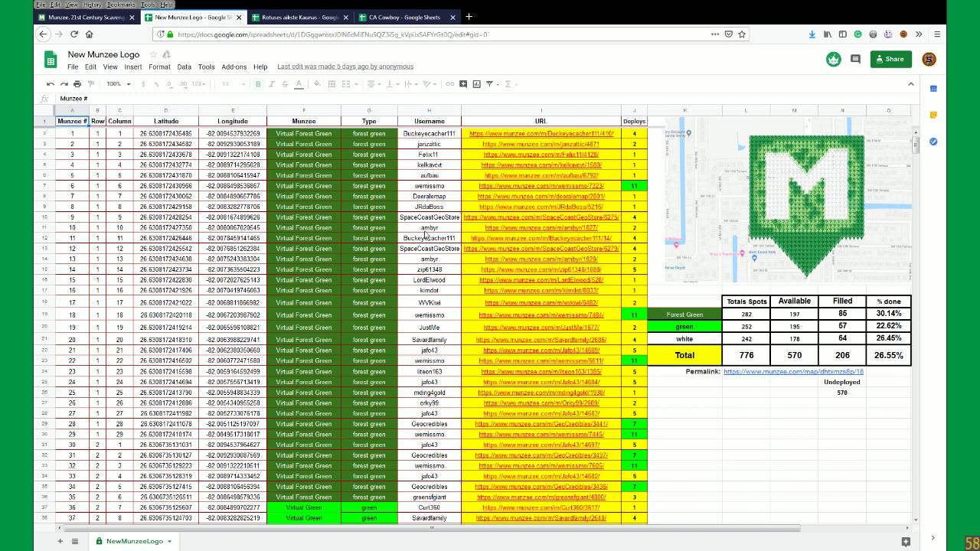
pyautogui.click(298, 16)
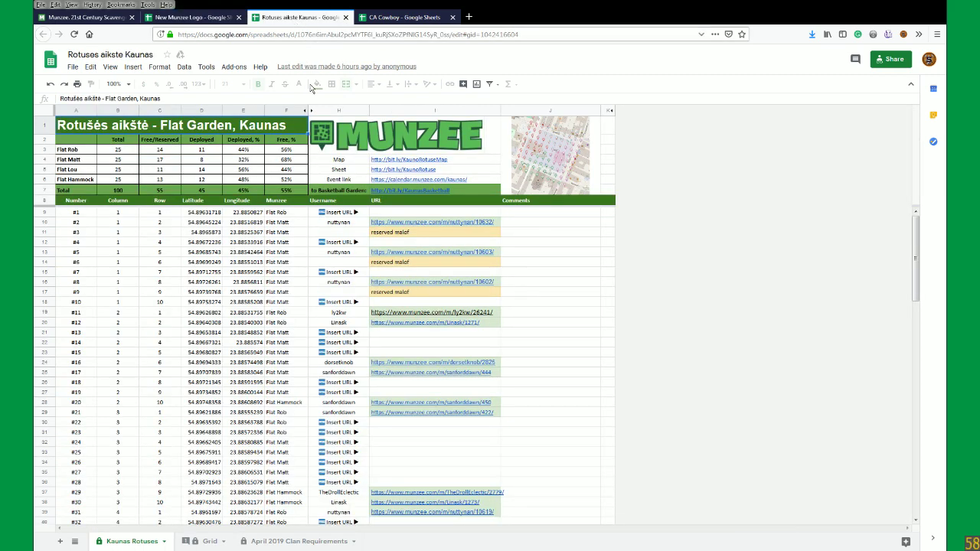
pyautogui.click(408, 18)
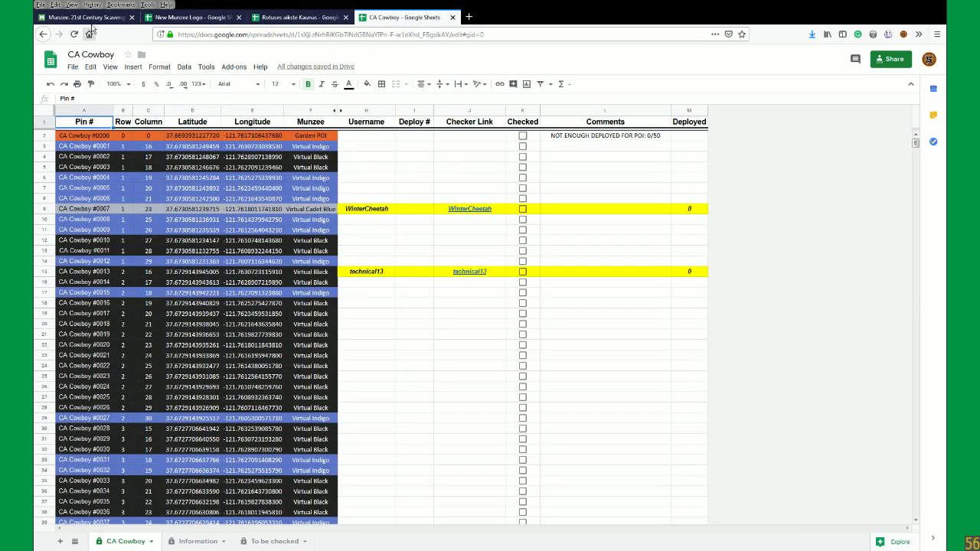
pyautogui.click(207, 21)
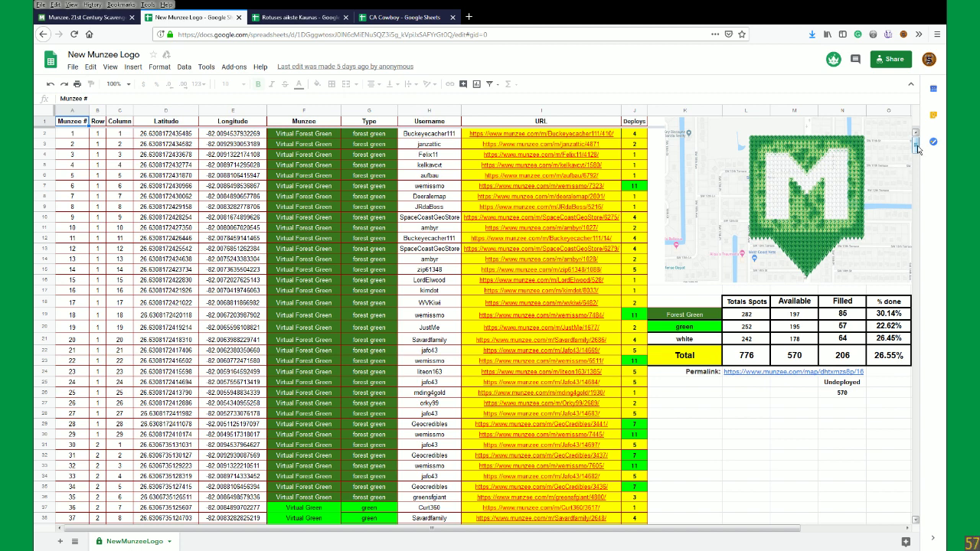
# - Zoom the New Munzee Logo sheet to 120% and move down to the rows around 554
pyautogui.hotkey('ctrl', '+')
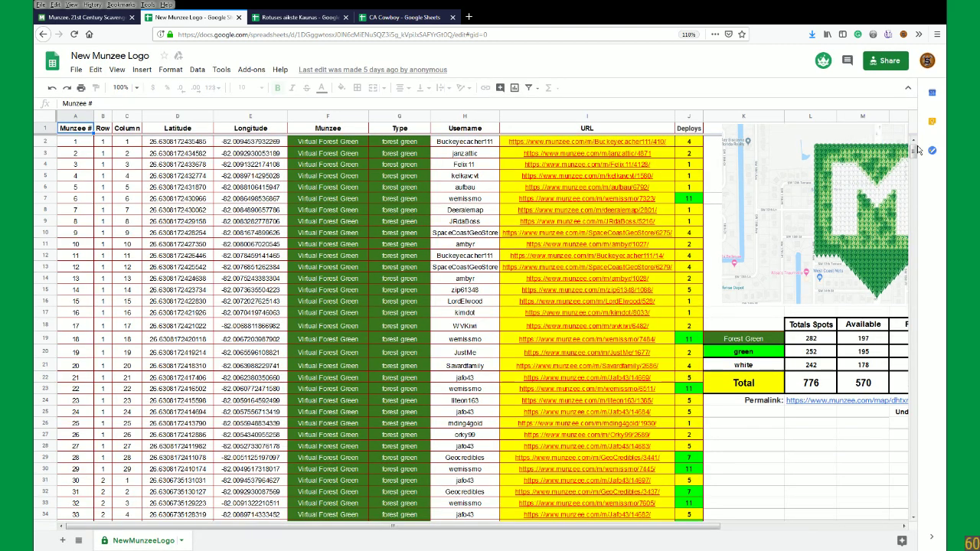
pyautogui.hotkey('ctrl', '+')
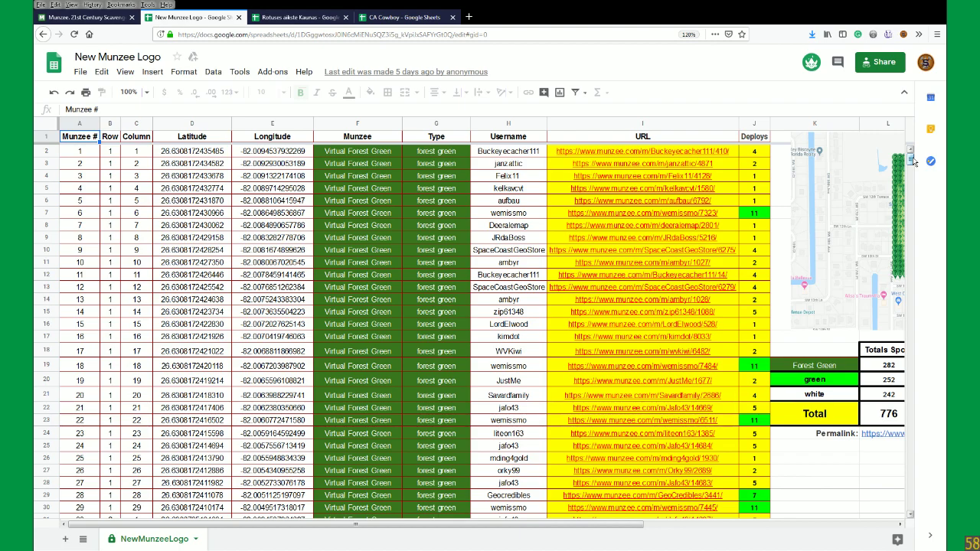
pyautogui.moveTo(913, 161)
pyautogui.mouseDown()
pyautogui.moveTo(917, 184)
pyautogui.moveTo(916, 145)
pyautogui.mouseUp()
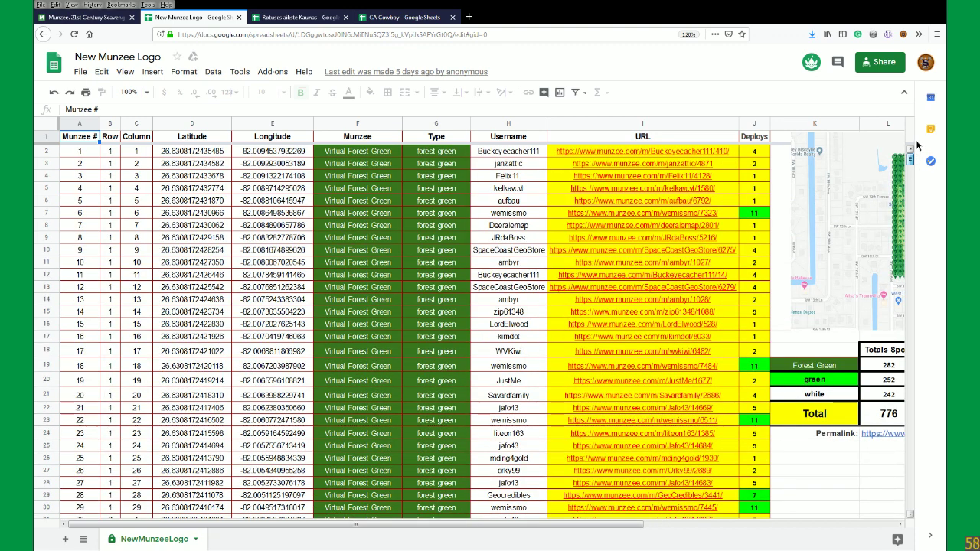
pyautogui.moveTo(645, 528); pyautogui.dragTo(760, 531)
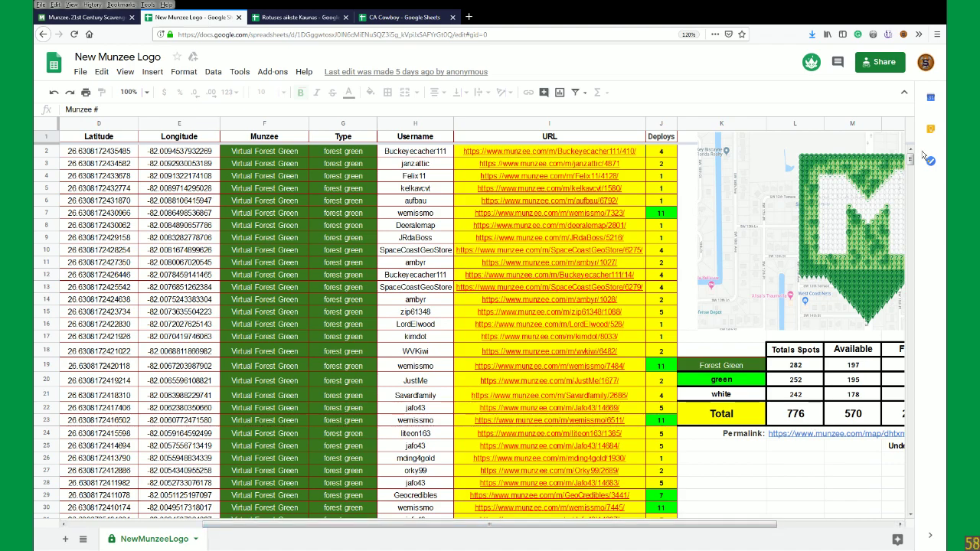
pyautogui.moveTo(914, 163); pyautogui.dragTo(916, 141)
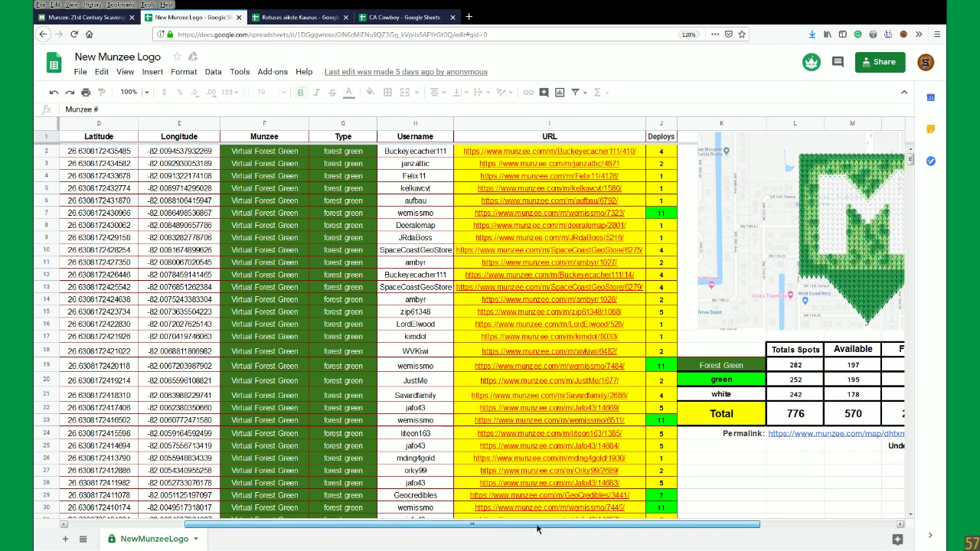
pyautogui.moveTo(558, 525); pyautogui.dragTo(473, 525)
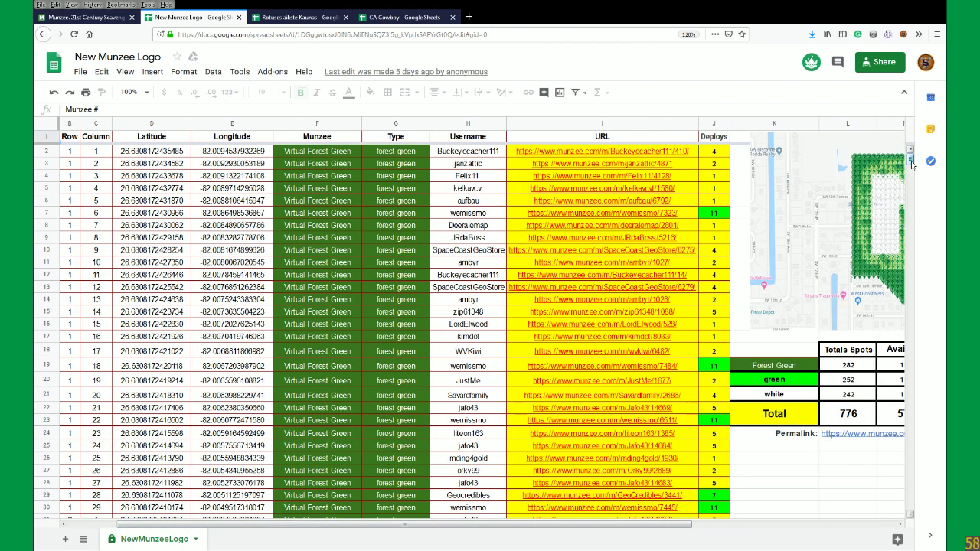
pyautogui.moveTo(911, 161)
pyautogui.mouseDown()
pyautogui.moveTo(917, 236)
pyautogui.moveTo(915, 153)
pyautogui.mouseUp()
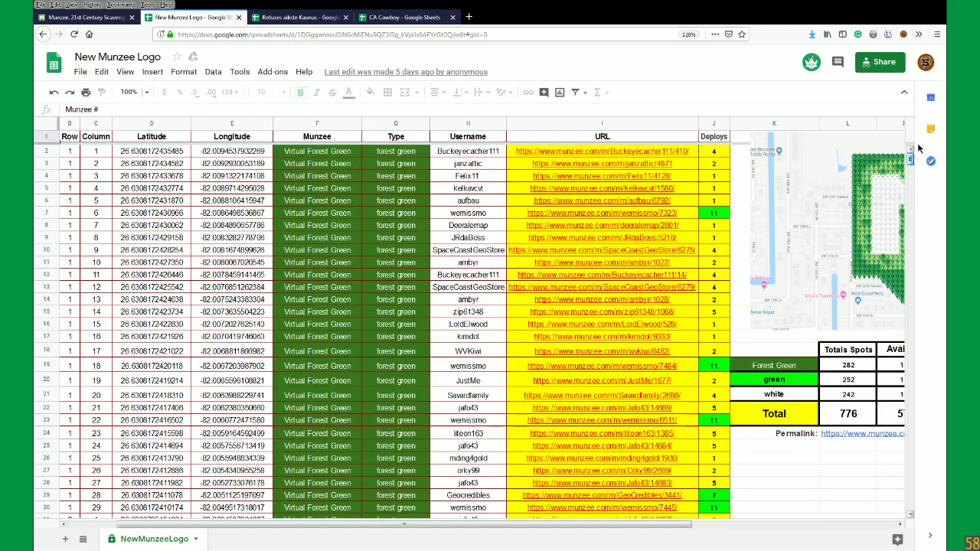
pyautogui.moveTo(570, 528); pyautogui.dragTo(711, 528)
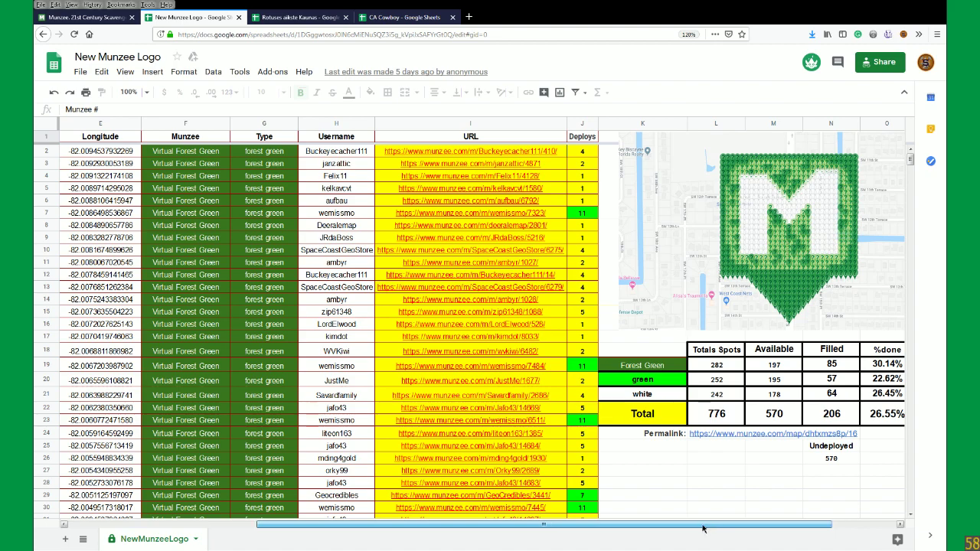
pyautogui.click(257, 525)
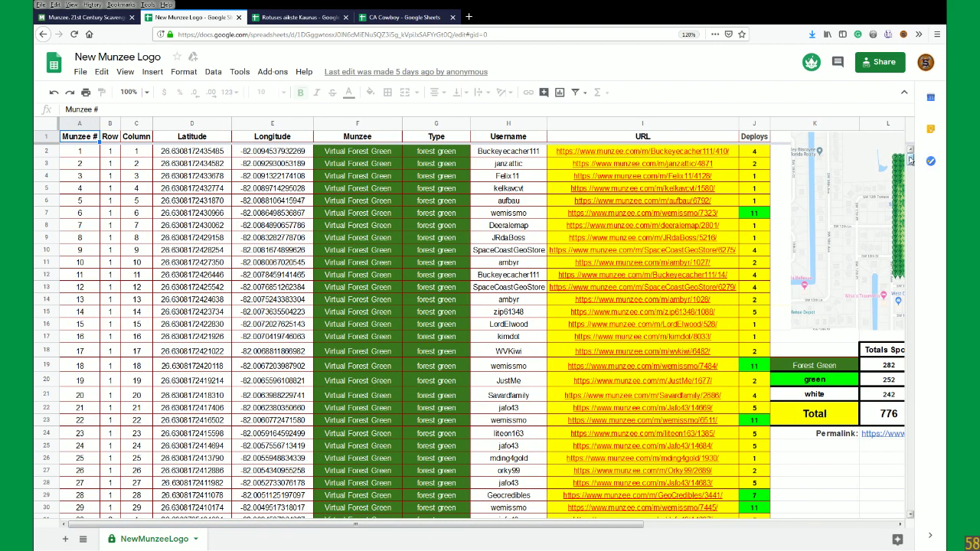
pyautogui.moveTo(910, 159); pyautogui.dragTo(914, 413)
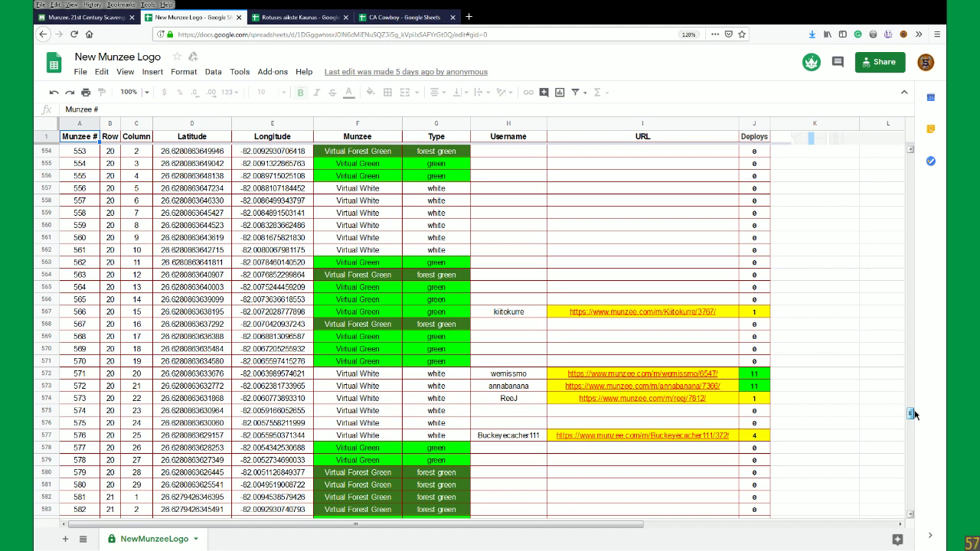
# - Move back up the sheet until rows 172–201, including unclaimed row 187, are visible
pyautogui.scroll(1, 915, 413)
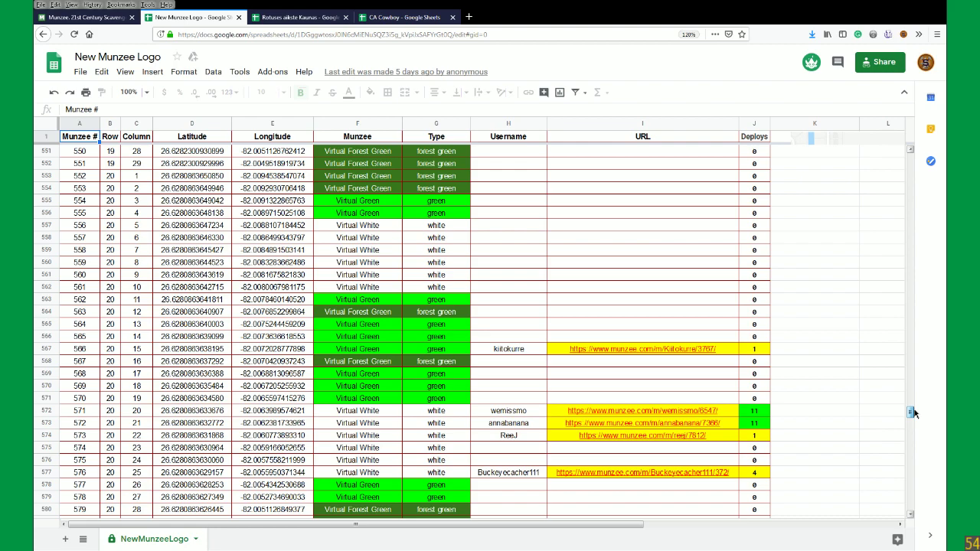
pyautogui.moveTo(913, 413); pyautogui.dragTo(915, 363)
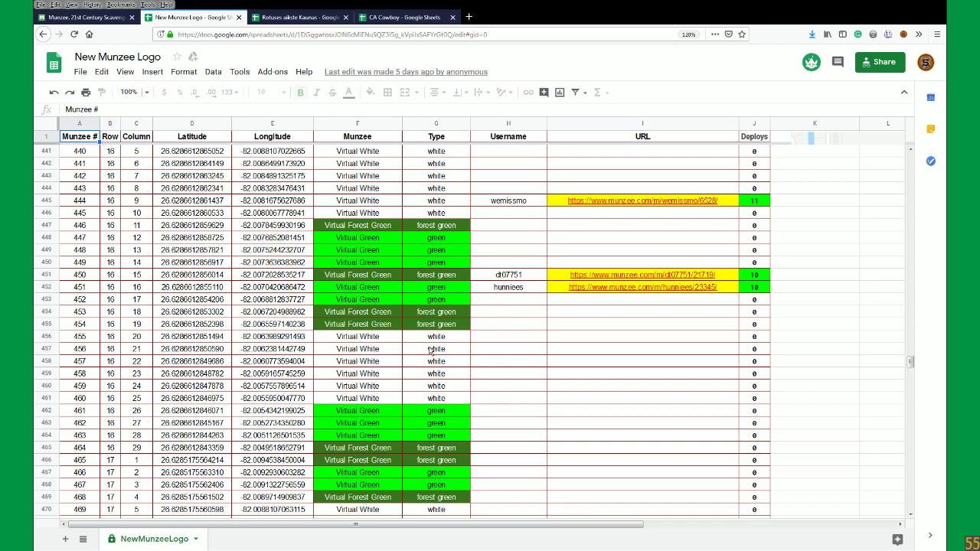
pyautogui.click(522, 205)
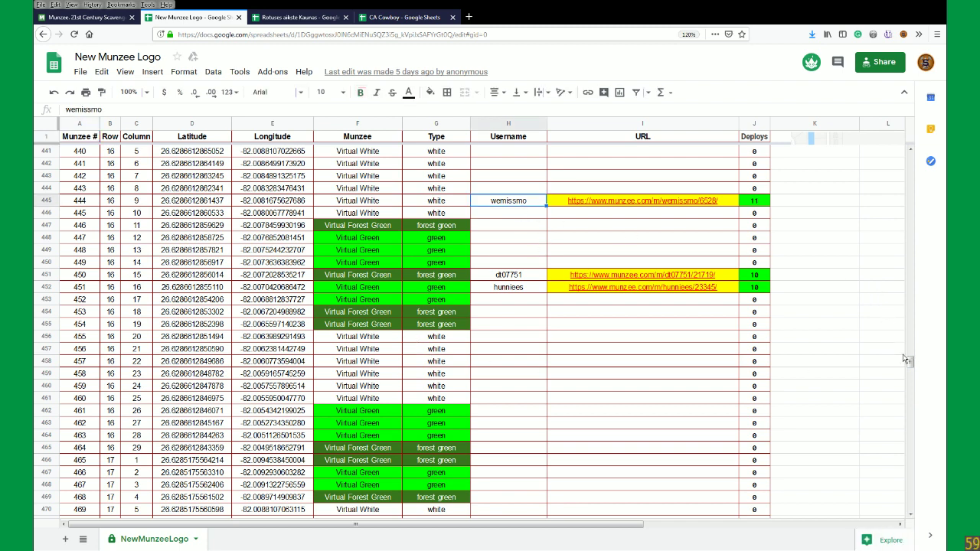
pyautogui.moveTo(911, 361); pyautogui.dragTo(911, 306)
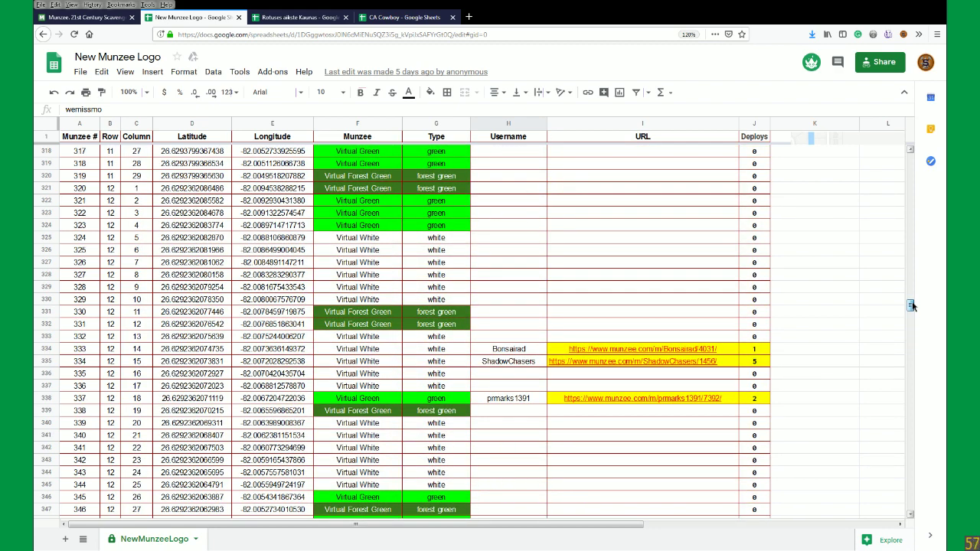
pyautogui.scroll(-1, 911, 306)
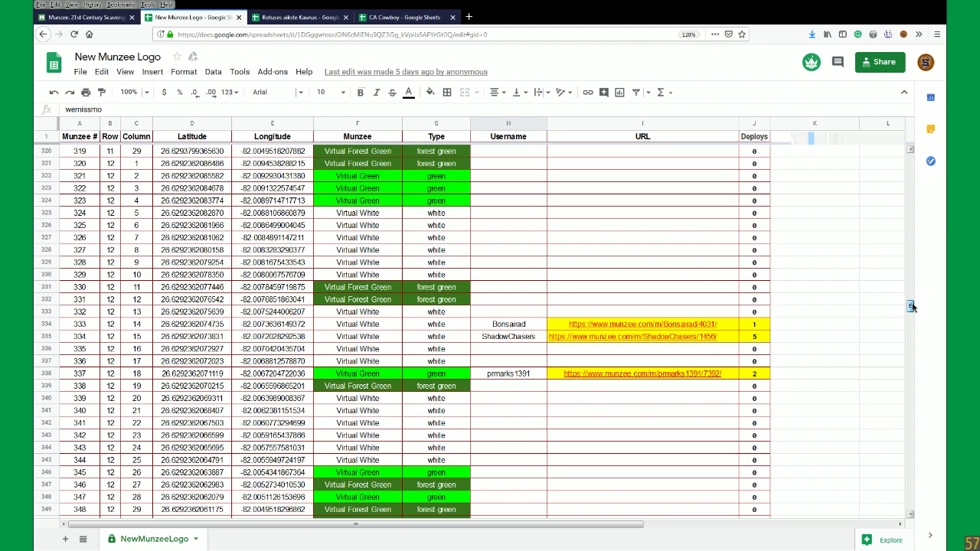
pyautogui.moveTo(911, 306); pyautogui.dragTo(911, 238)
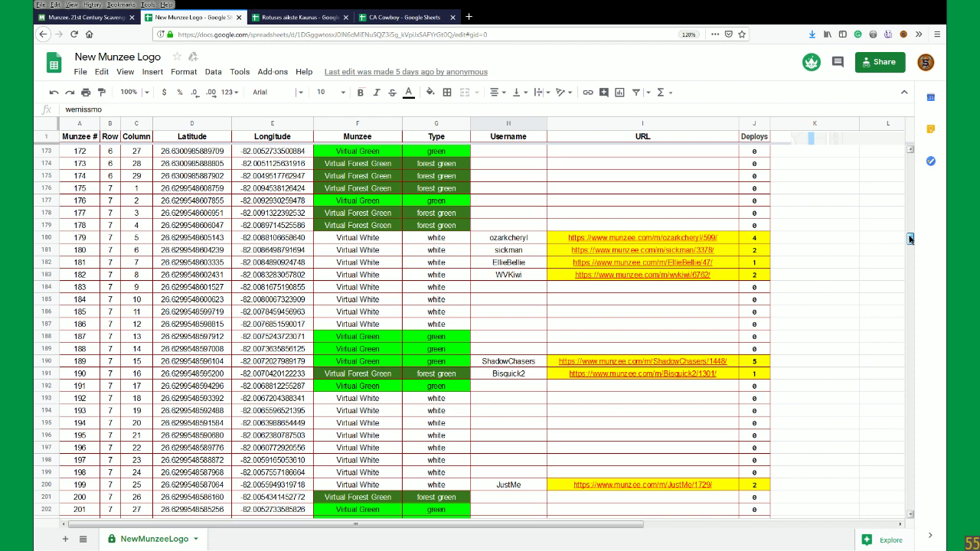
pyautogui.scroll(1, 910, 239)
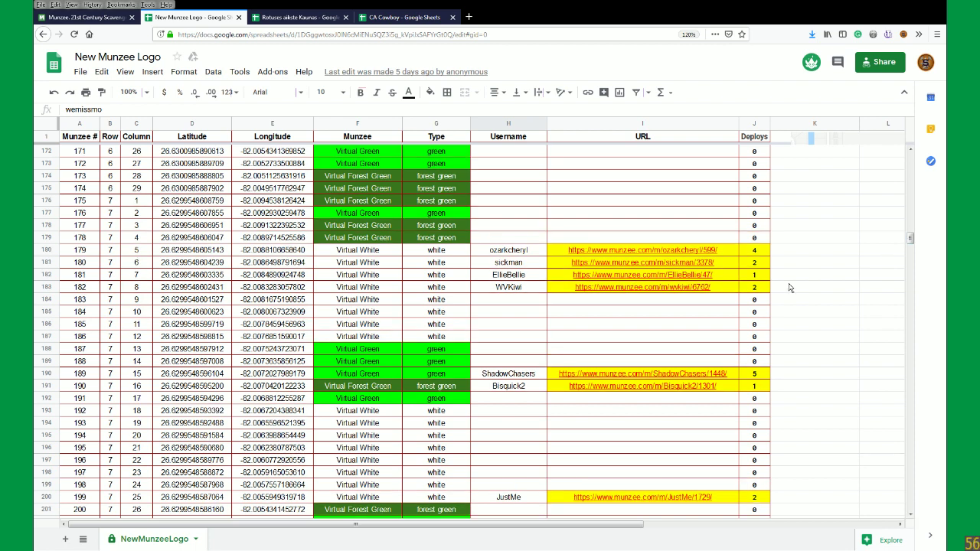
# - Enter the player's username in Username cell H187, then return to Munzee's undeployed list
pyautogui.click(513, 338)
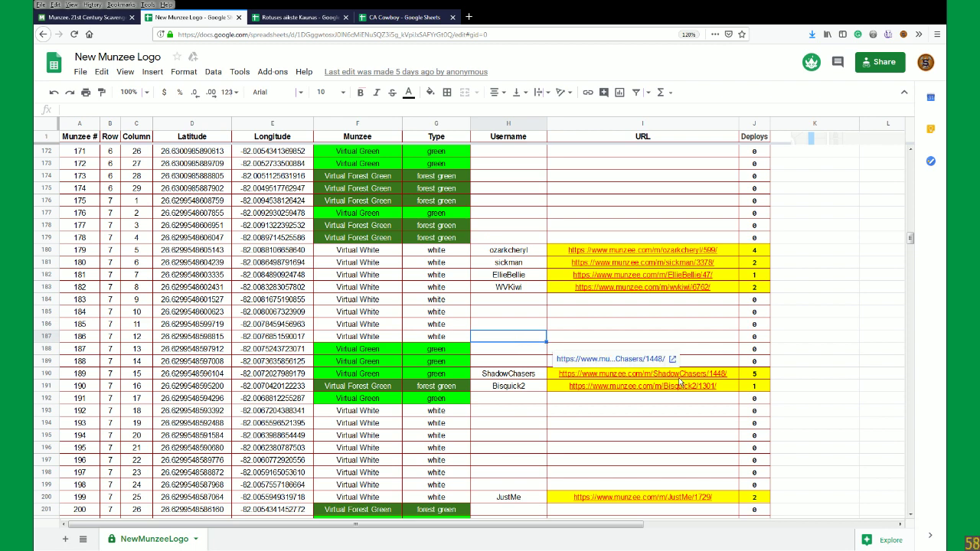
pyautogui.write('technical13')
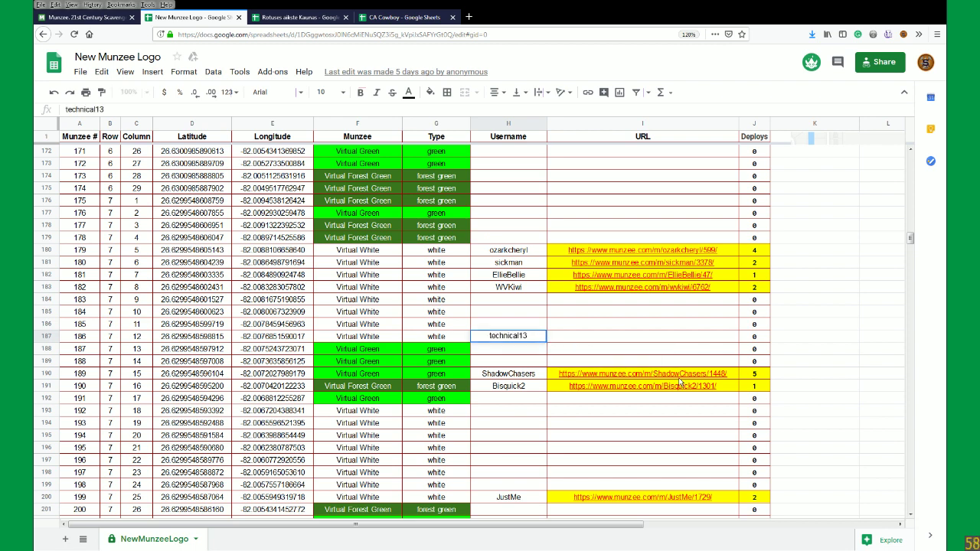
pyautogui.press('Tab')
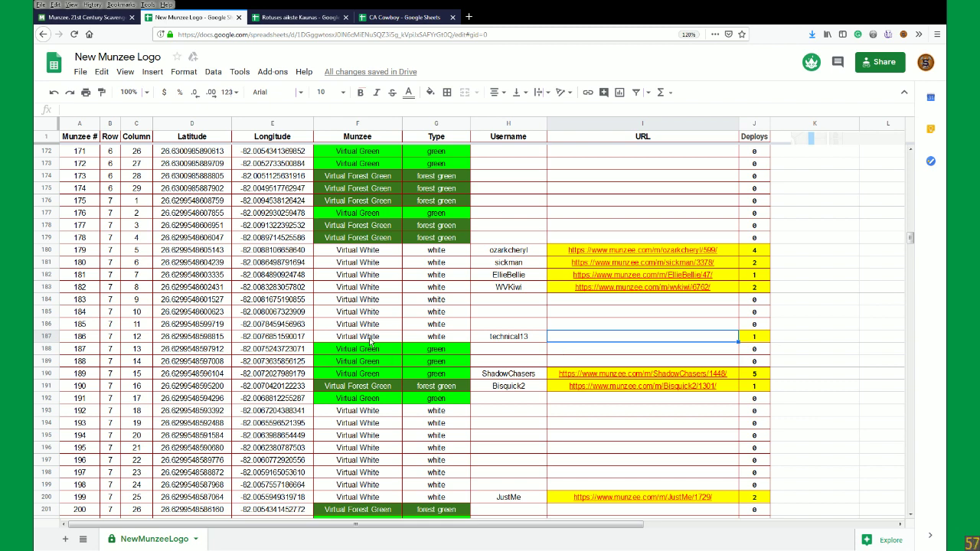
pyautogui.hotkey('ctrl', 'pageup')
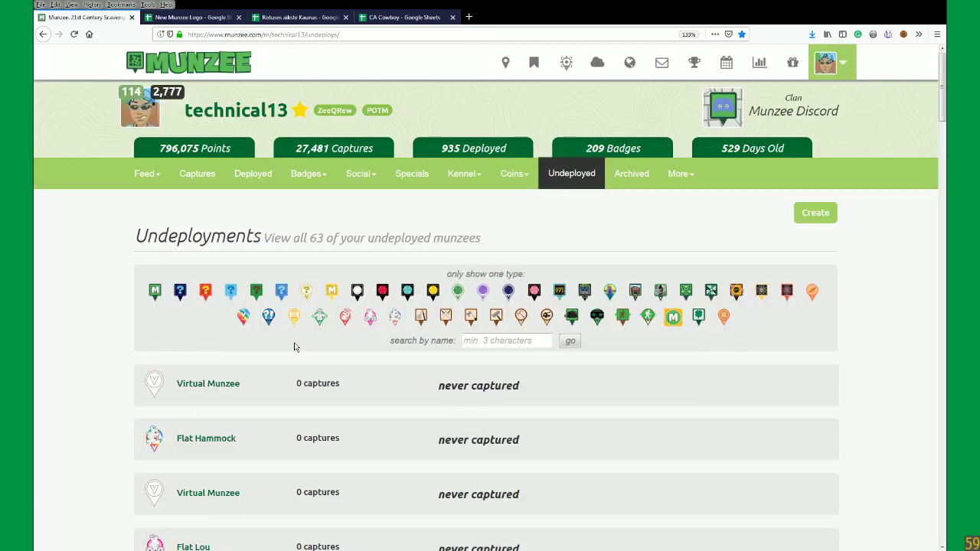
# - Filter undeployed munzees to Virtual, open the last one's page, and copy its web address
pyautogui.click(242, 316)
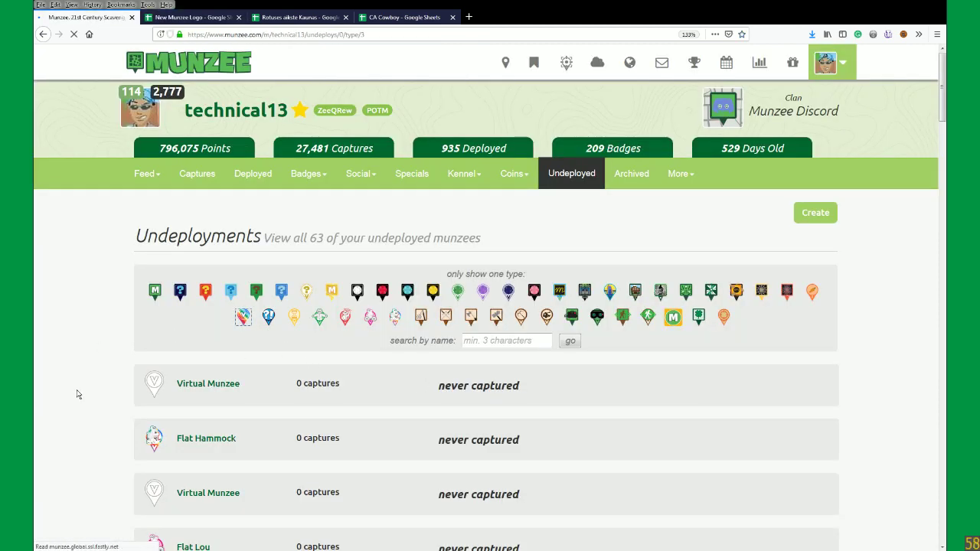
pyautogui.scroll(-8, 77, 394)
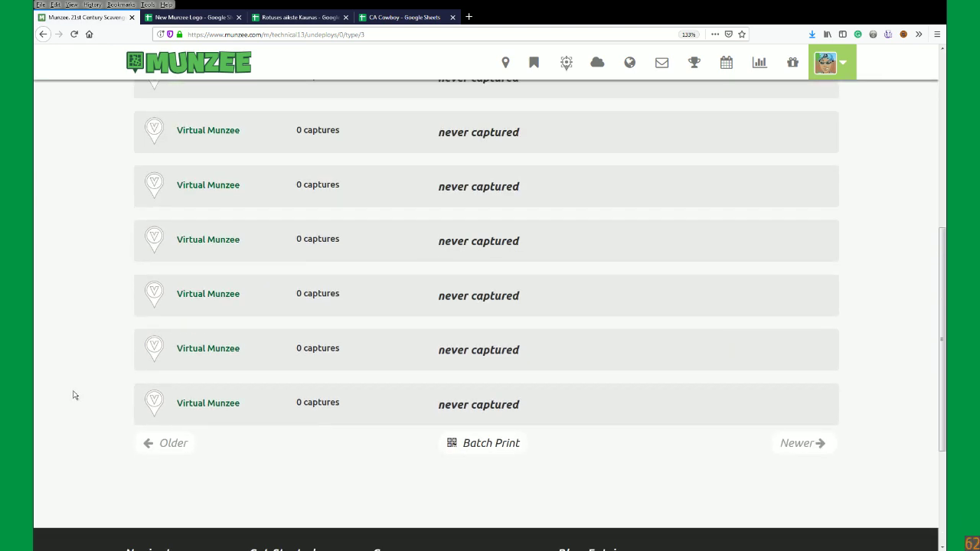
pyautogui.middleClick(196, 406)
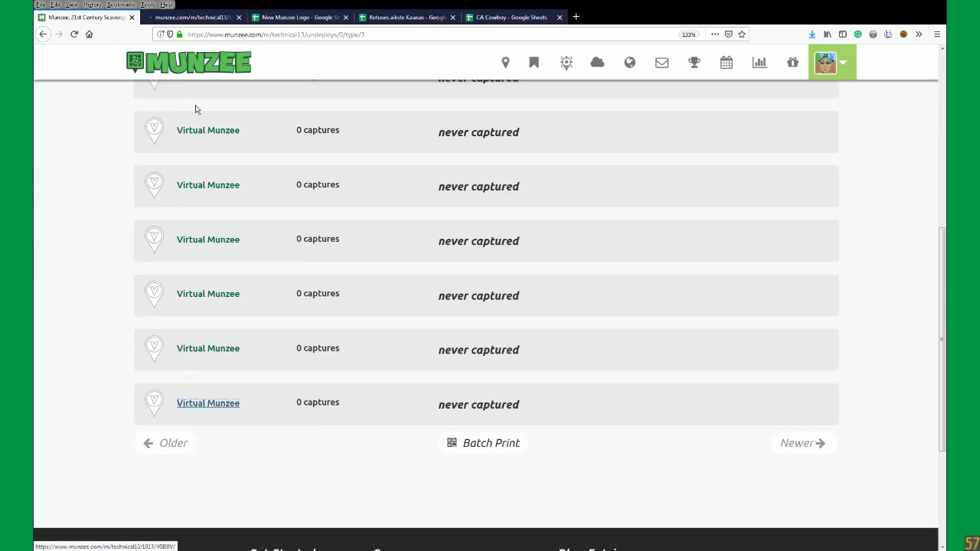
pyautogui.click(201, 17)
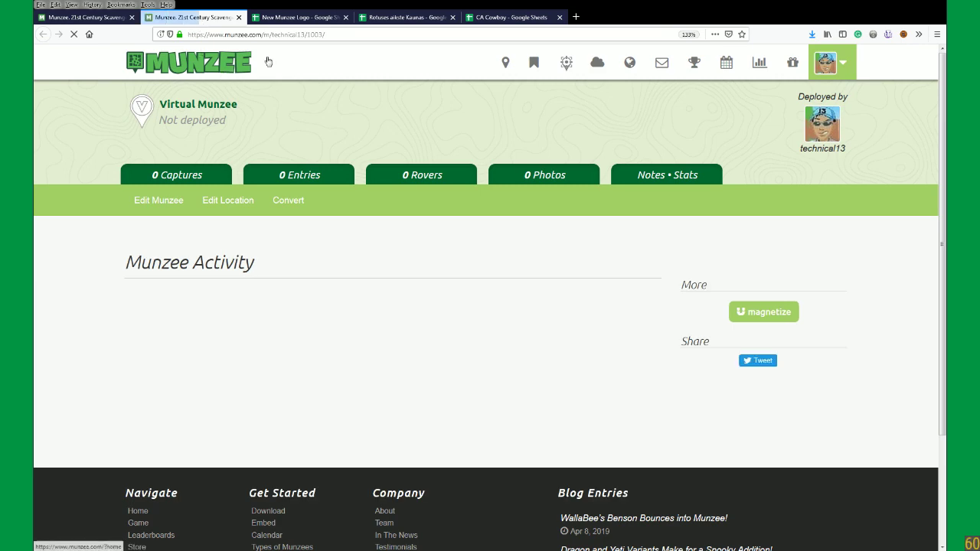
pyautogui.click(343, 33)
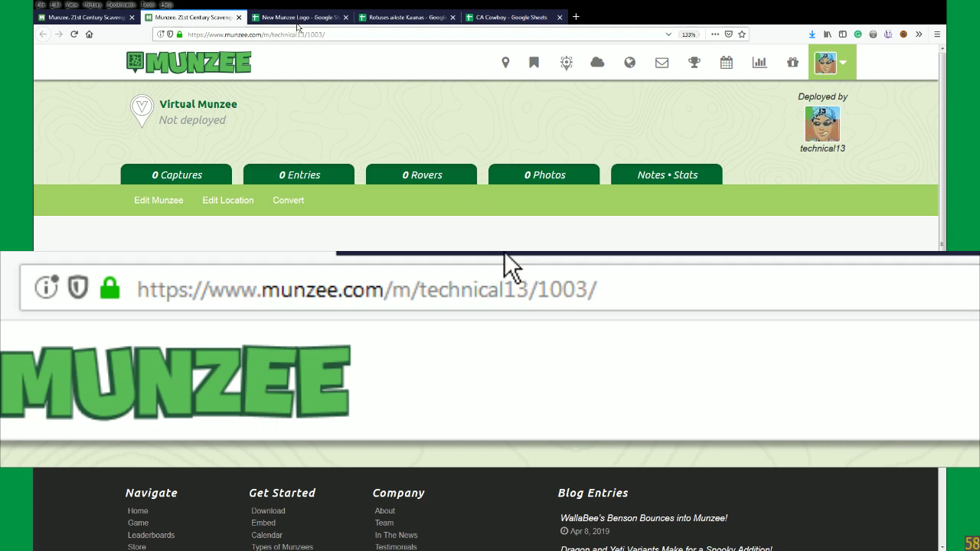
pyautogui.click(332, 32)
pyautogui.hotkey('ctrl', 'c')
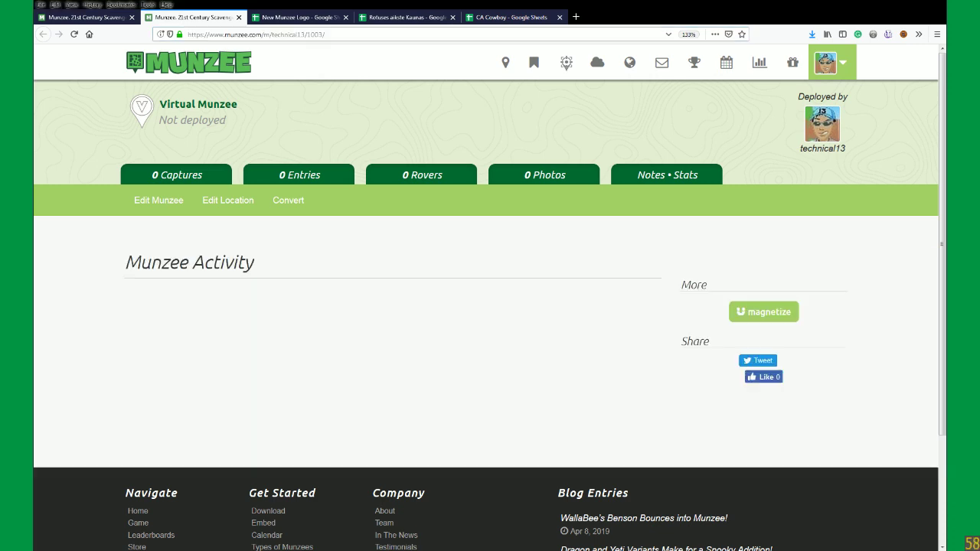
pyautogui.click(300, 20)
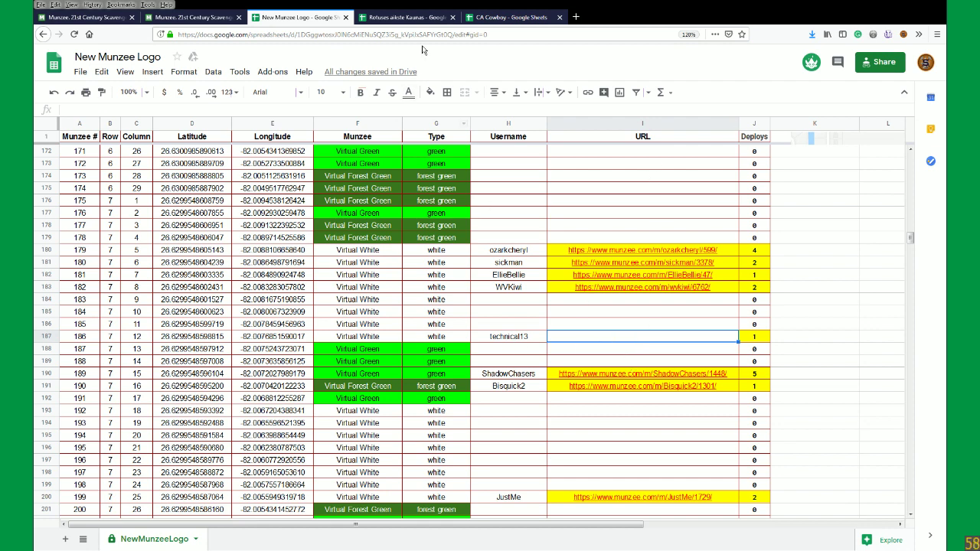
# - Paste the copied munzee page URL into cell I187
pyautogui.click(405, 109)
pyautogui.hotkey('ctrl', 'v')
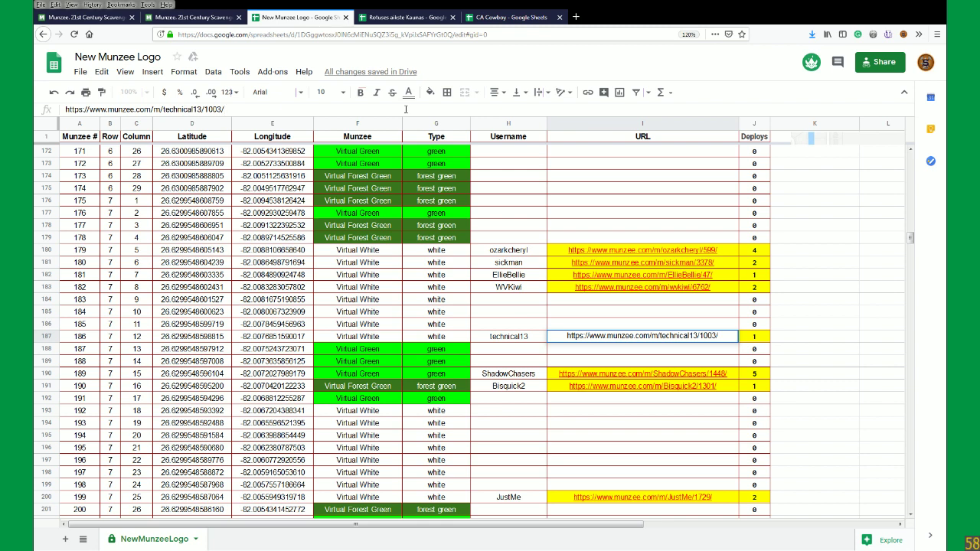
pyautogui.press('Return')
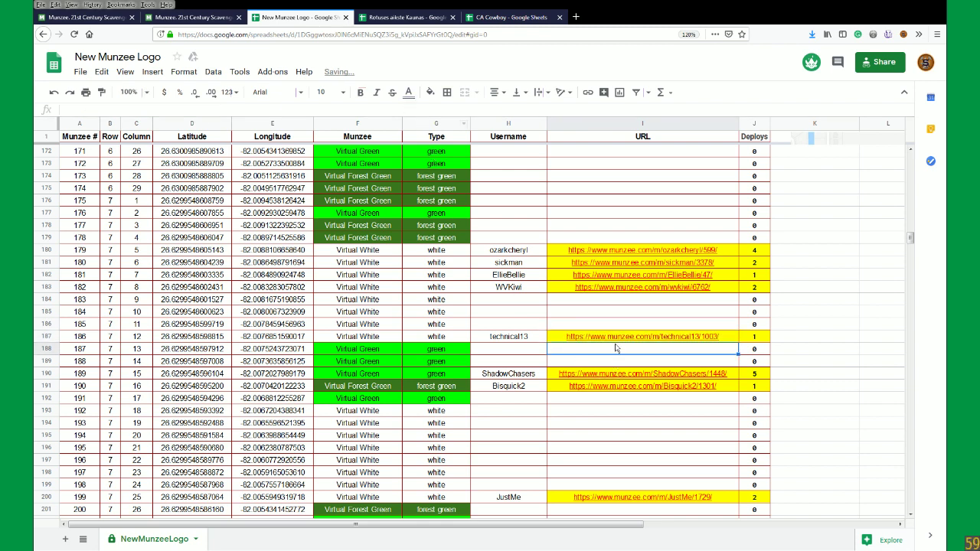
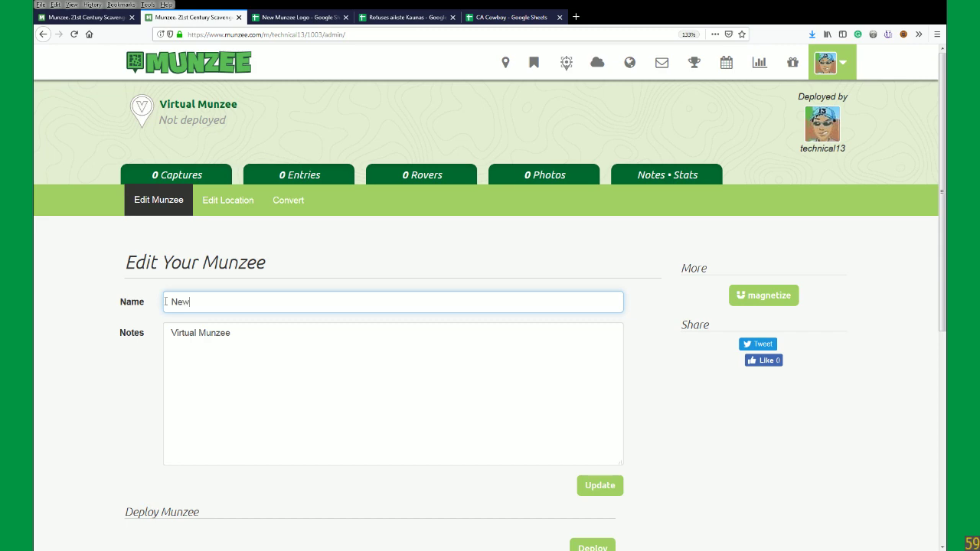
# - Name the munzee 'New Munzee Logo #186' and replace its notes with that name plus 'Google sheet:'
pyautogui.write('Logo #186')
pyautogui.hotkey('ctrl', 'a')
pyautogui.hotkey('ctrl', 'c')
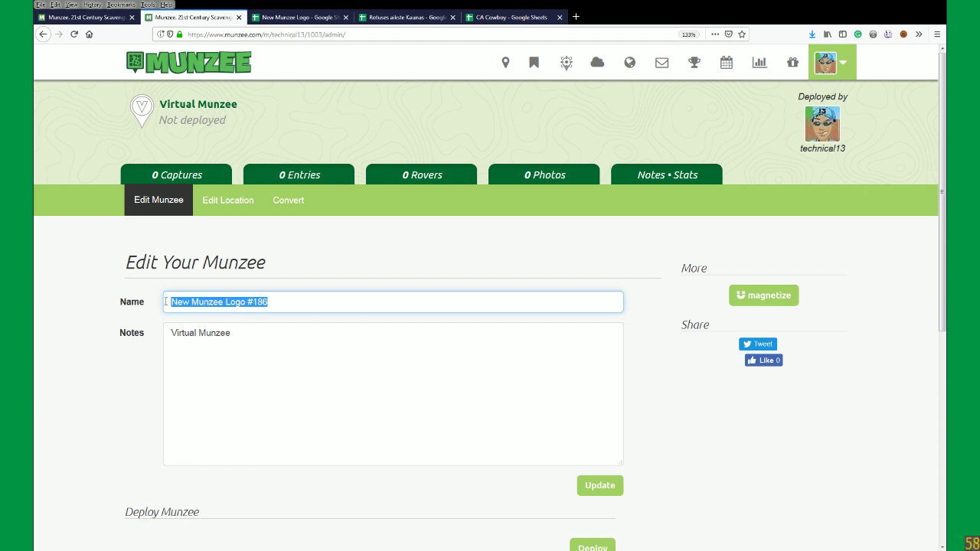
pyautogui.click(201, 334)
pyautogui.tripleClick(201, 334)
pyautogui.hotkey('ctrl', 'v')
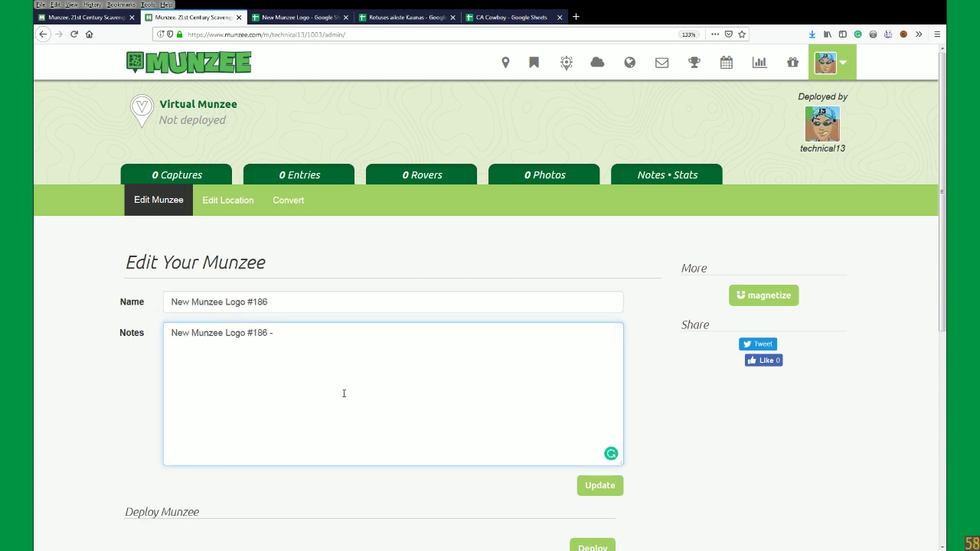
pyautogui.write('Google sheet:')
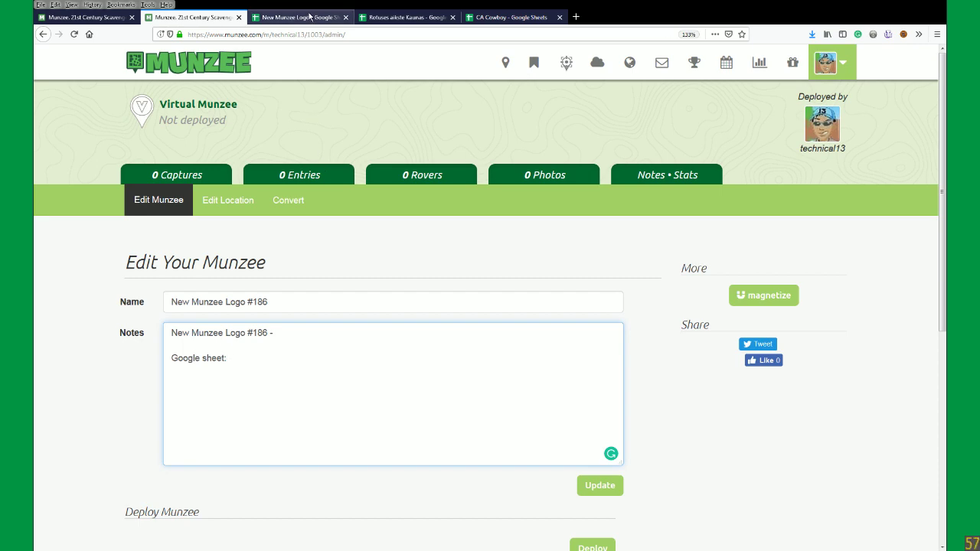
pyautogui.click(309, 17)
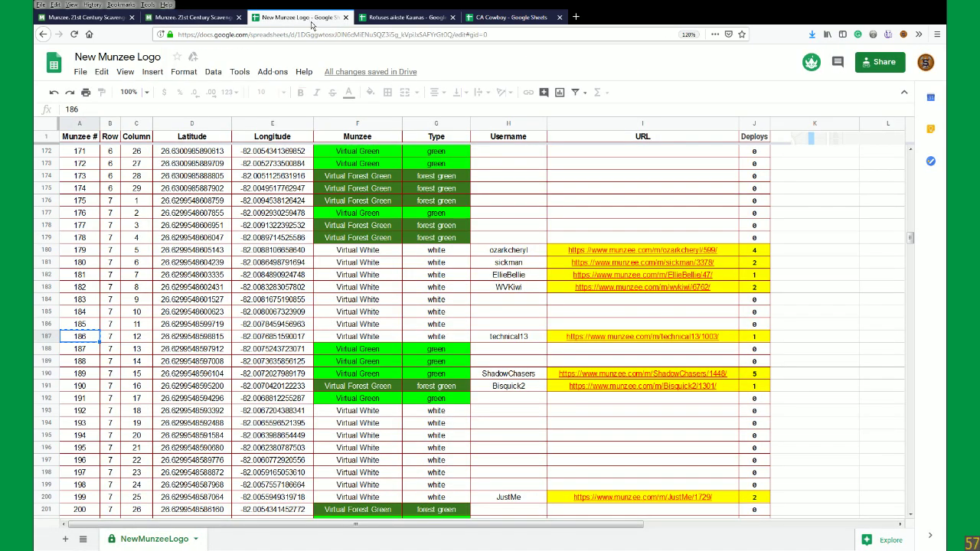
# - Copy the link to cell A187 for munzee #186 and return to the Munzee edit page
pyautogui.rightClick(73, 340)
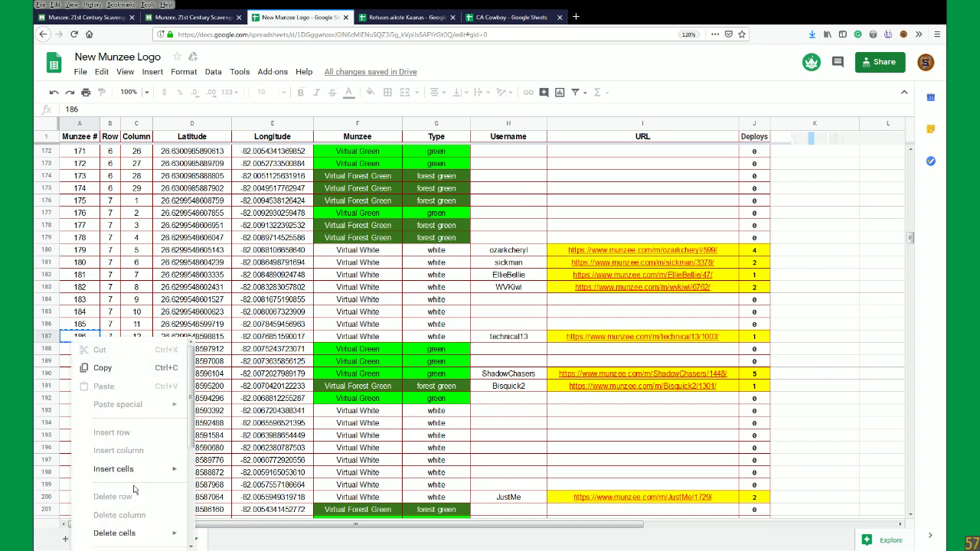
pyautogui.scroll(-2, 142, 454)
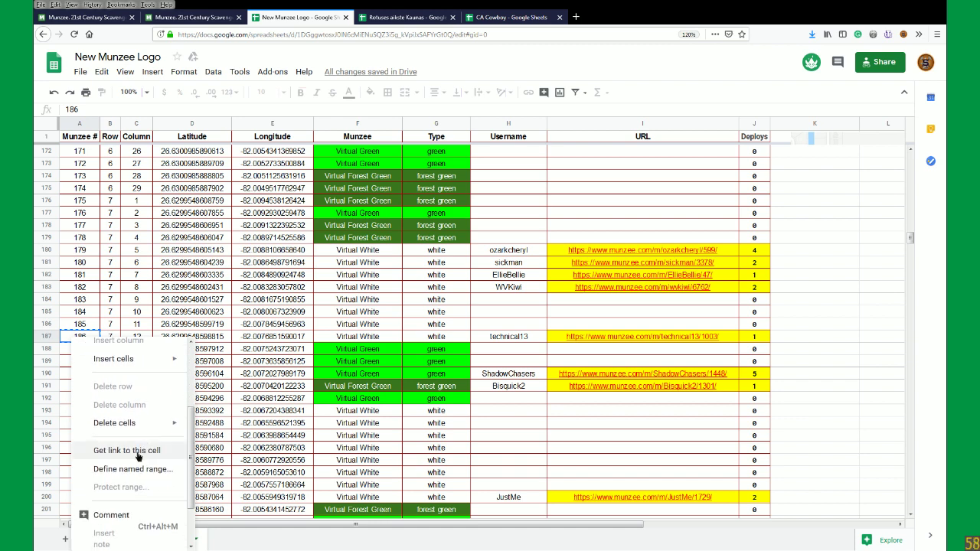
pyautogui.click(137, 451)
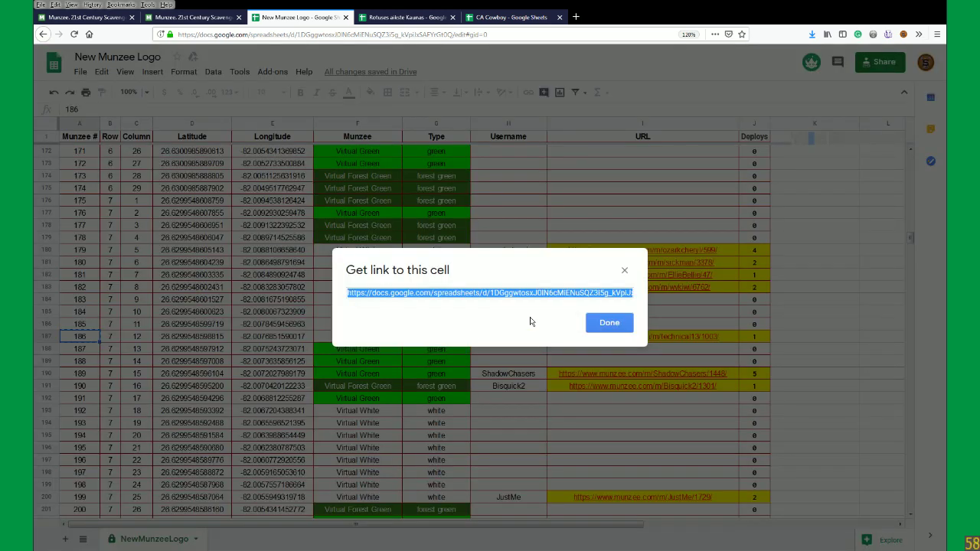
pyautogui.click(610, 325)
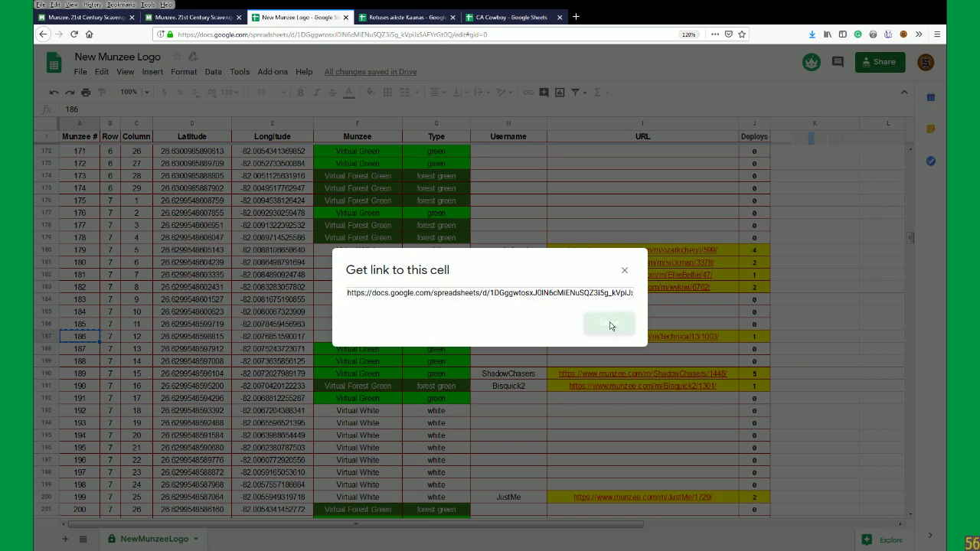
pyautogui.click(181, 21)
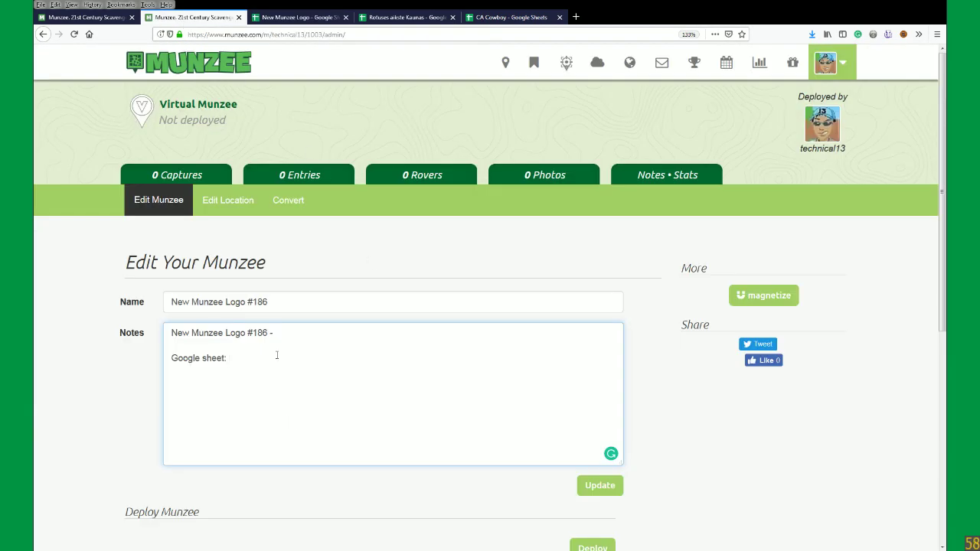
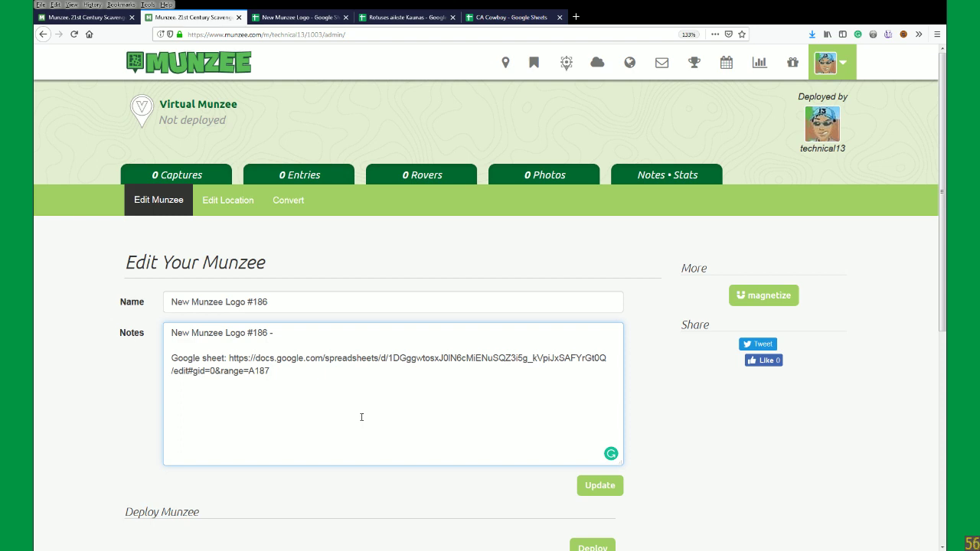
# - Paste the A187 cell link after 'Google sheet:' in the notes and save the munzee
pyautogui.click(599, 485)
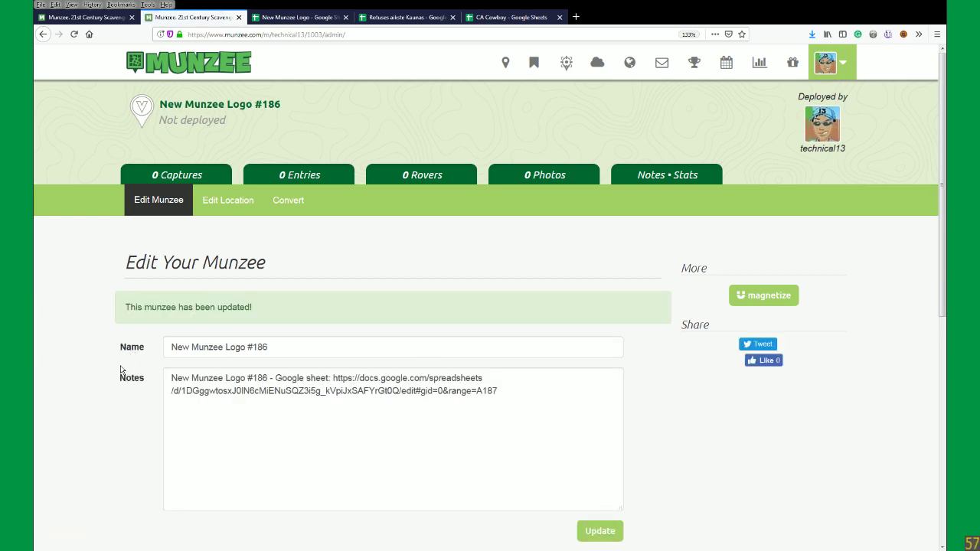
pyautogui.scroll(-2, 118, 382)
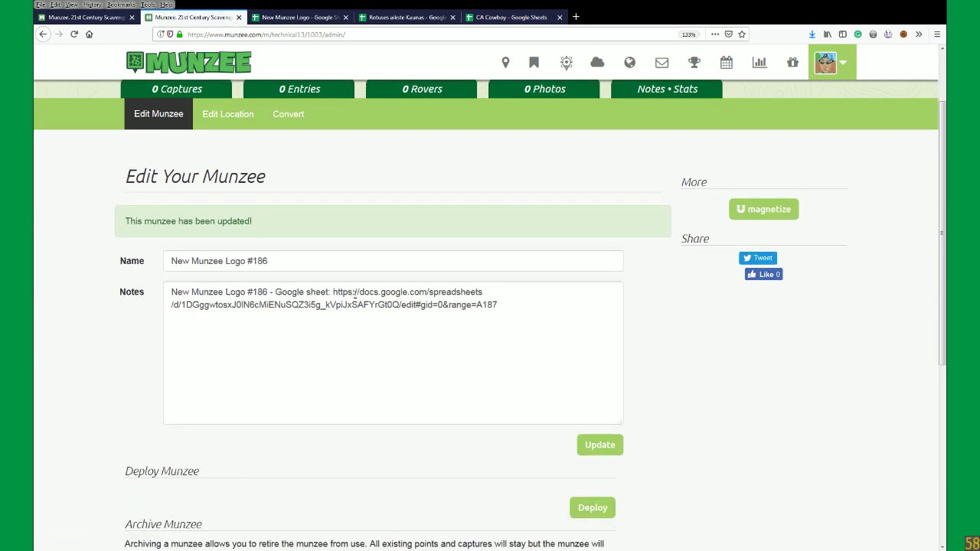
pyautogui.click(298, 16)
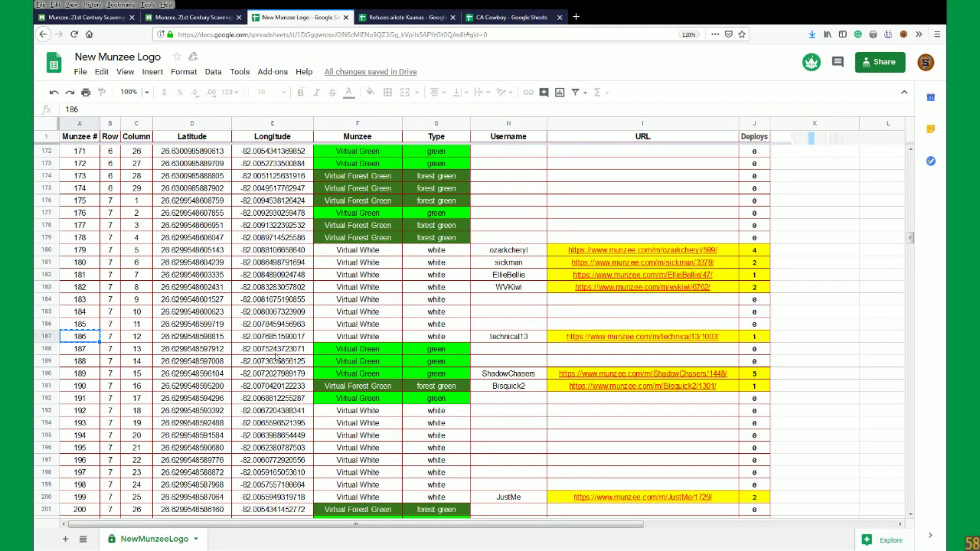
# - Copy munzee #186's coordinates from D187:E187 and open its Edit Location page
pyautogui.moveTo(201, 337); pyautogui.dragTo(254, 338)
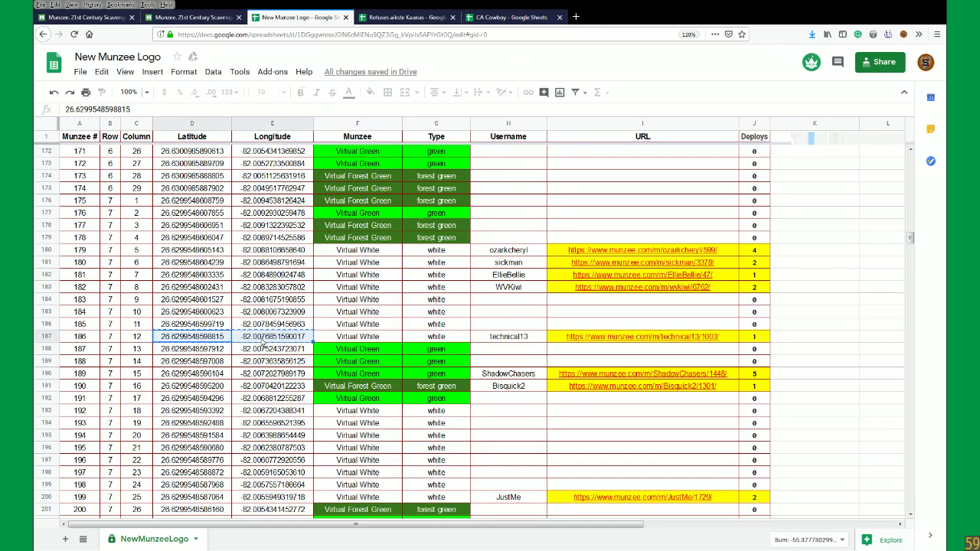
pyautogui.click(196, 18)
pyautogui.click(222, 114)
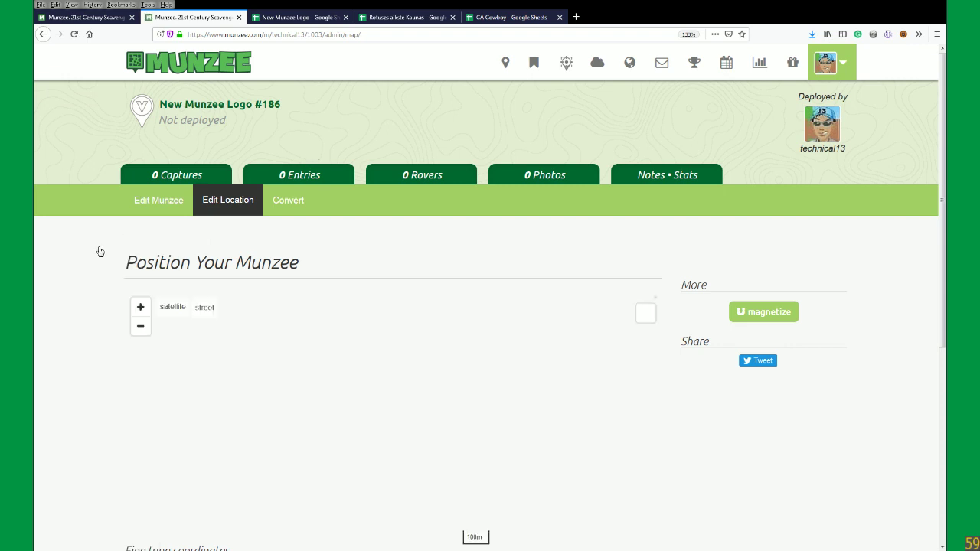
# - Enter latitude 26.6299548598815 and longitude -82.0076851590017 in the fine-tune fields and save
pyautogui.scroll(-3, 75, 325)
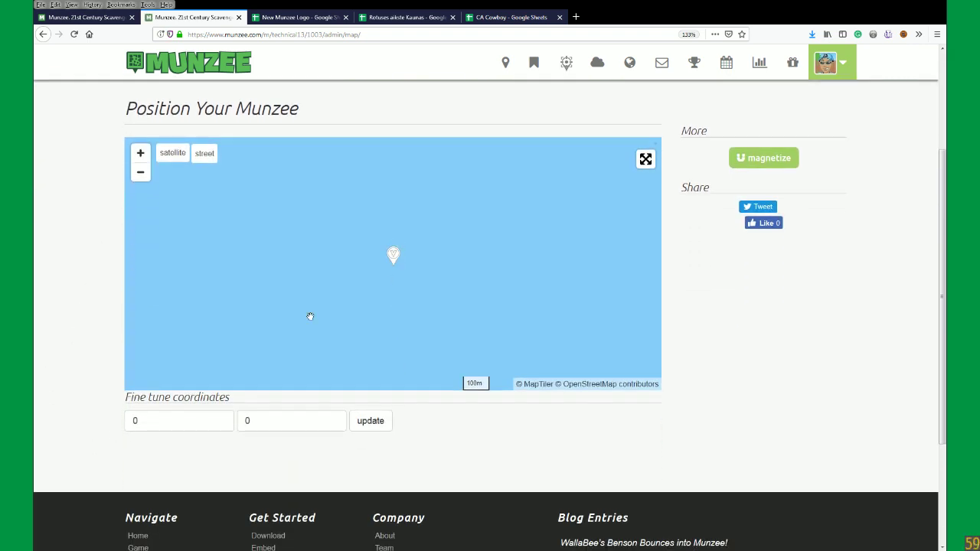
pyautogui.click(160, 421)
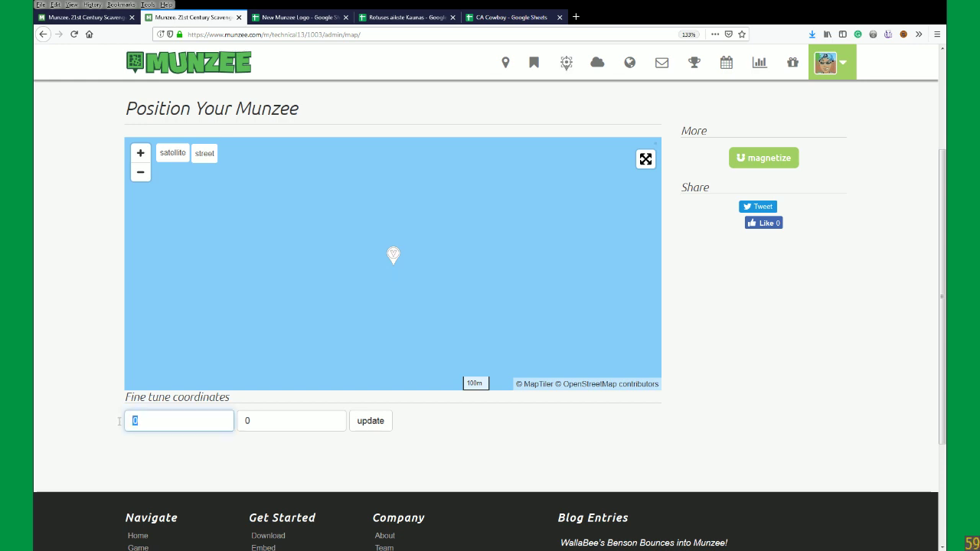
pyautogui.write('-82.0076851590017')
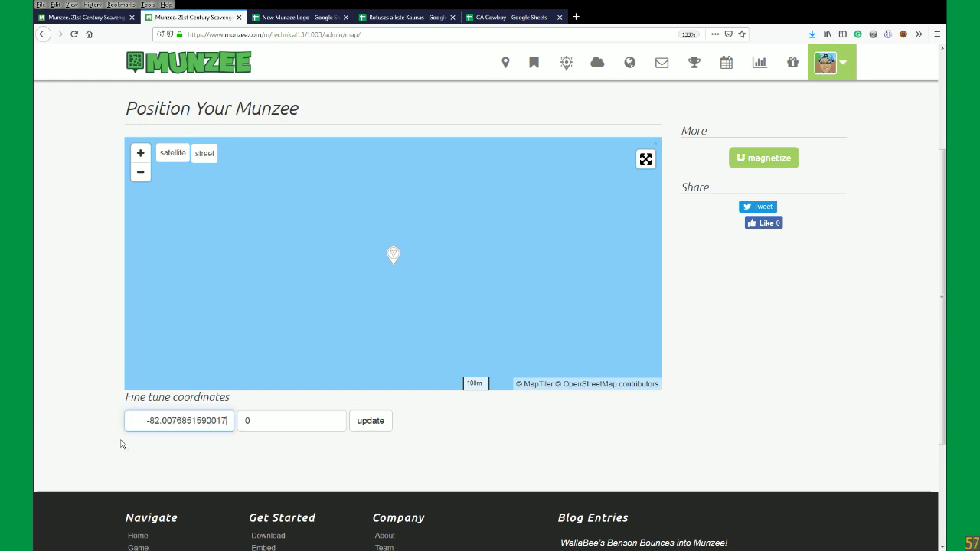
pyautogui.hotkey('ctrl', 'shift', 'Left')
pyautogui.hotkey('ctrl', 'shift', 'Left')
pyautogui.hotkey('ctrl', 'shift', 'Left')
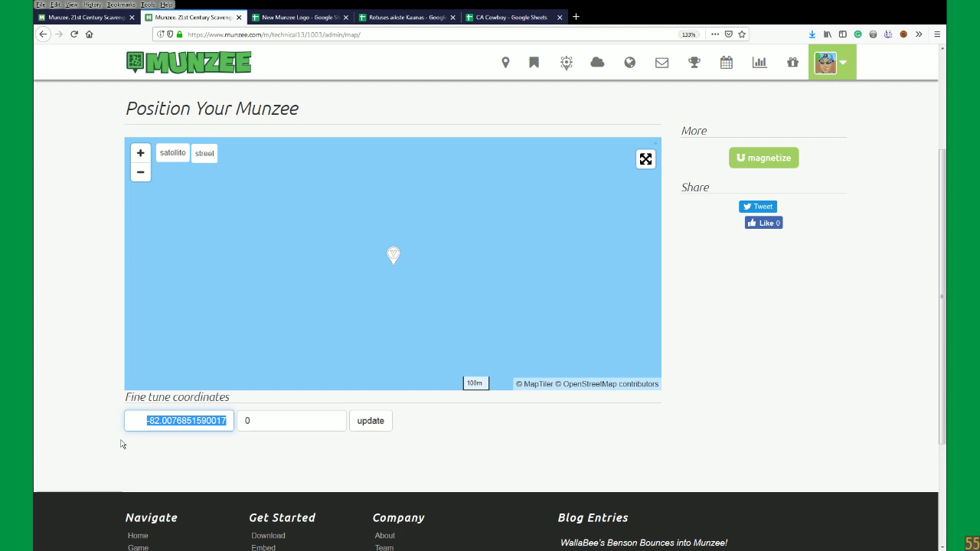
pyautogui.write('26.6299548598815')
pyautogui.press('Tab')
pyautogui.write('-82.0076851590017')
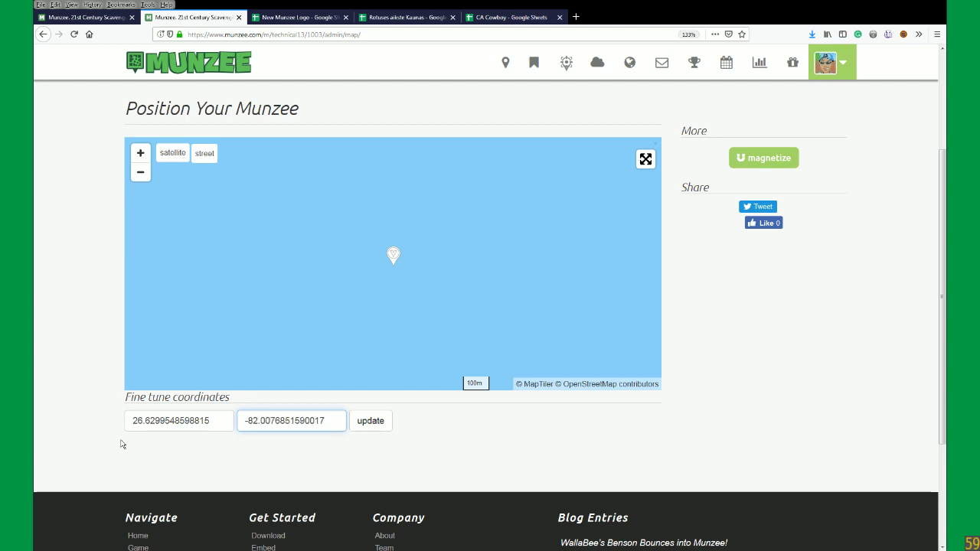
pyautogui.press('Tab')
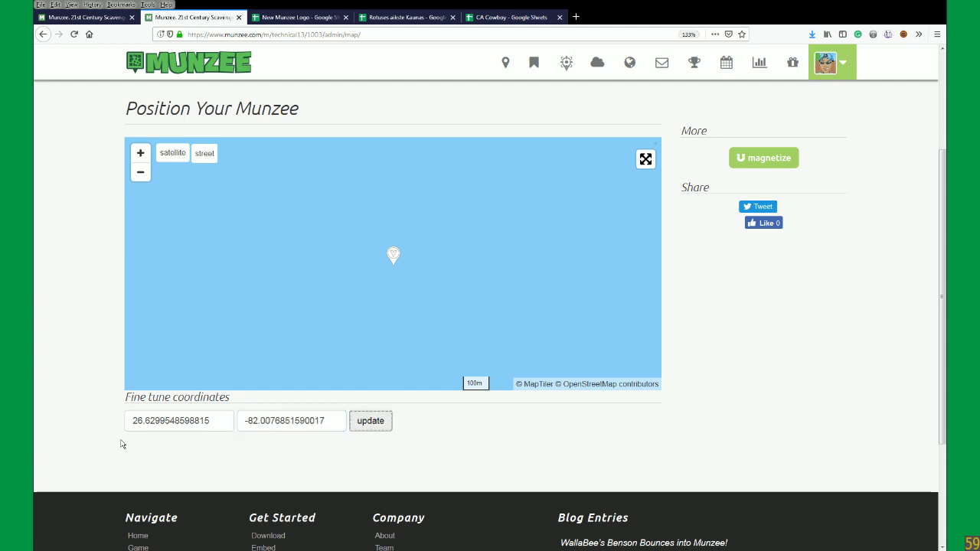
pyautogui.press('Return')
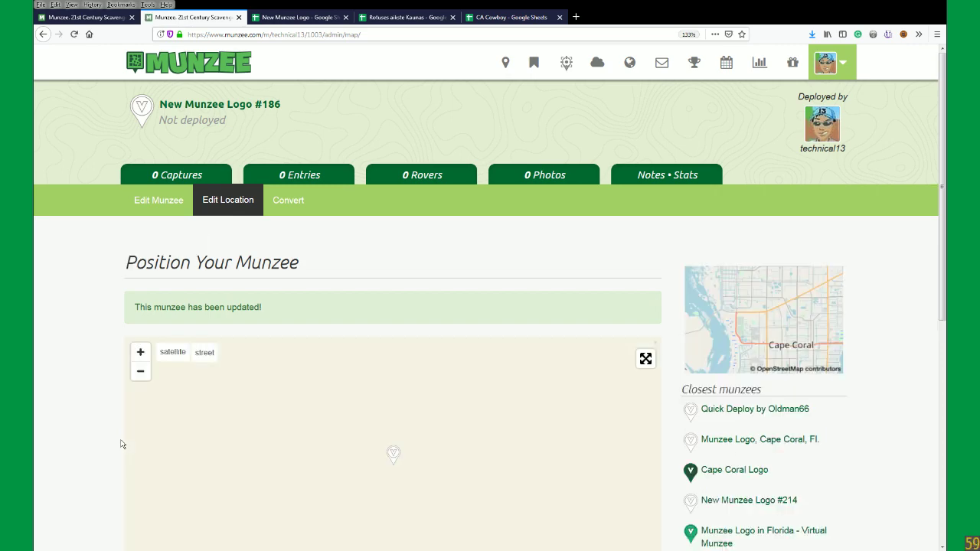
# - Deploy New Munzee Logo #186 from its edit page, confirm, and return to the spreadsheet
pyautogui.scroll(-4, 95, 428)
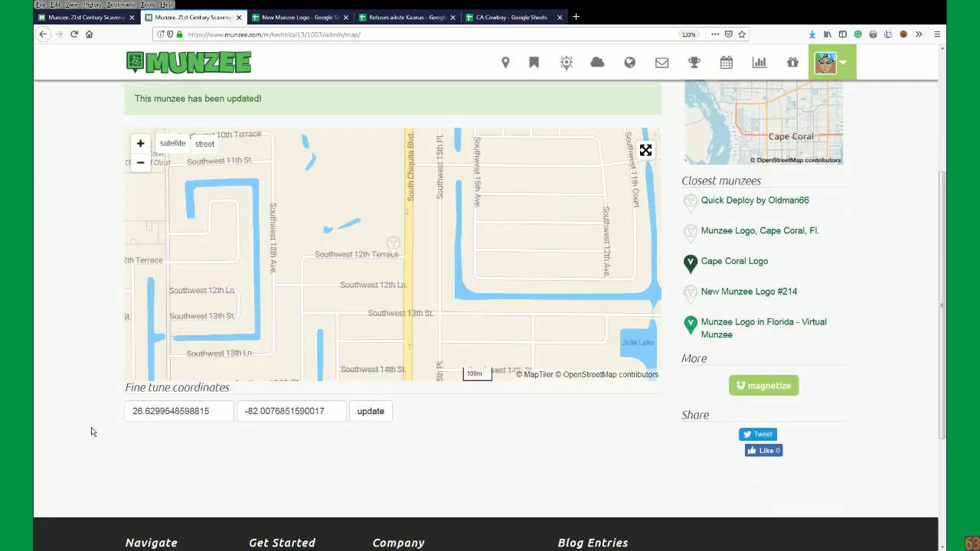
pyautogui.scroll(2, 94, 402)
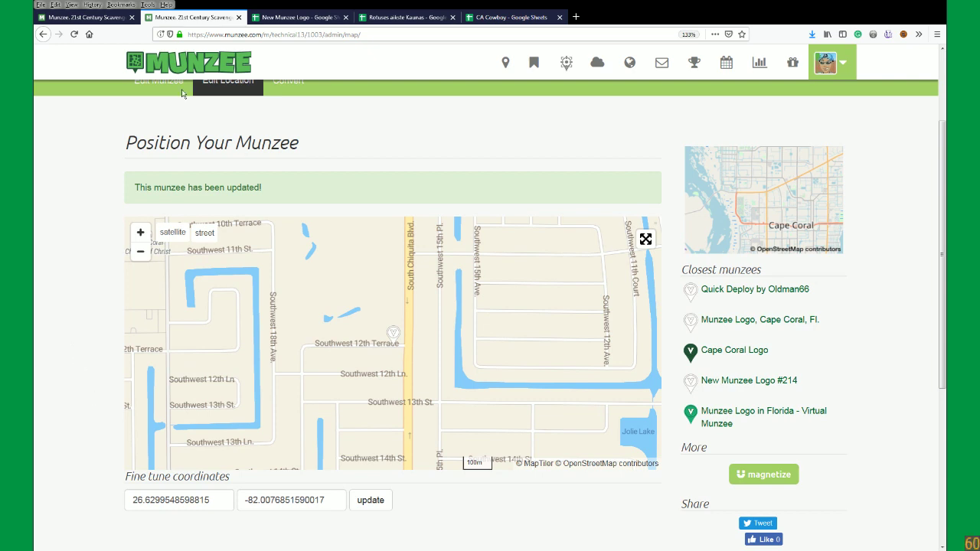
pyautogui.scroll(3, 205, 133)
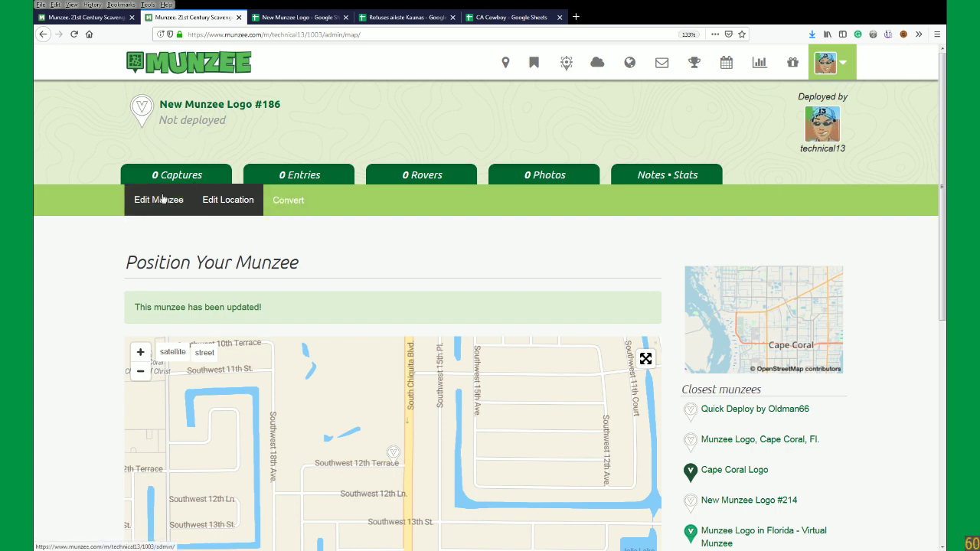
pyautogui.click(162, 199)
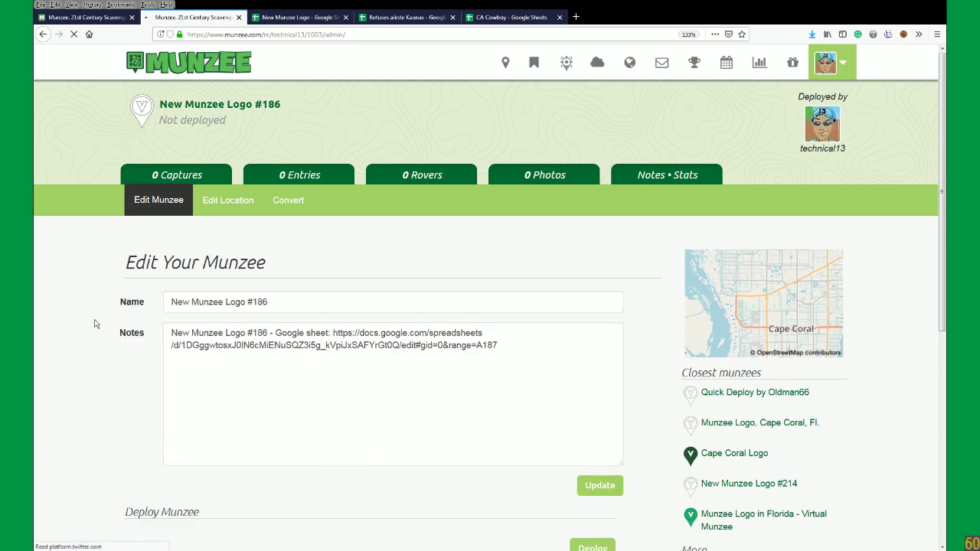
pyautogui.scroll(-3, 88, 341)
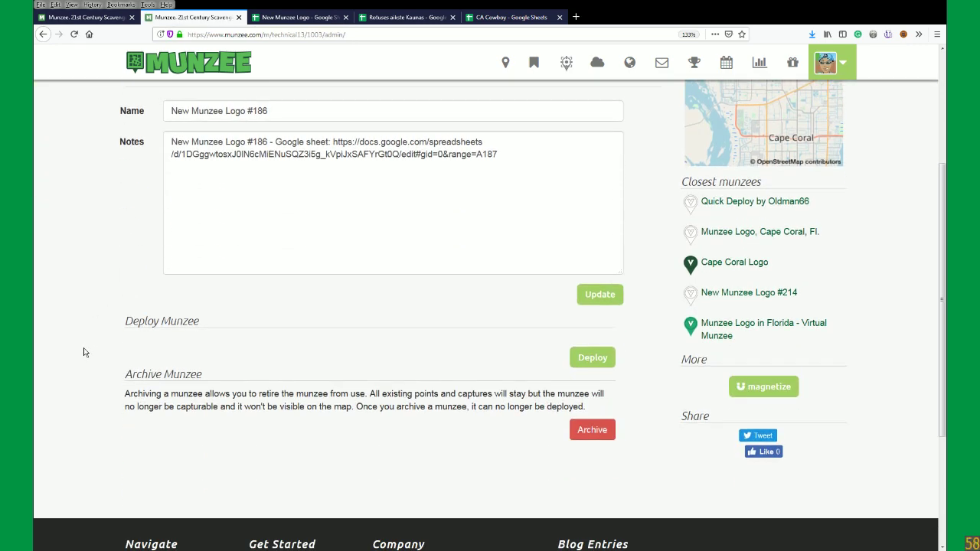
pyautogui.click(603, 312)
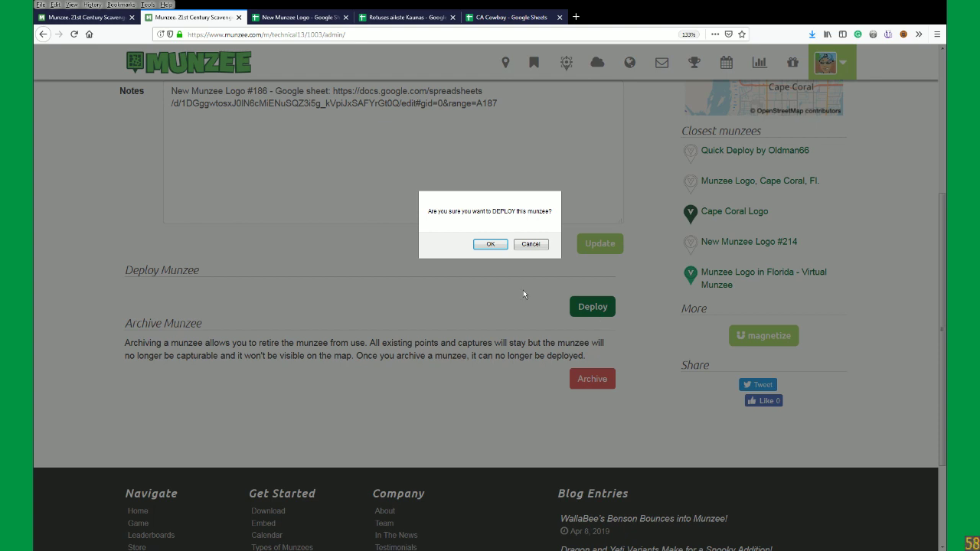
pyautogui.click(490, 245)
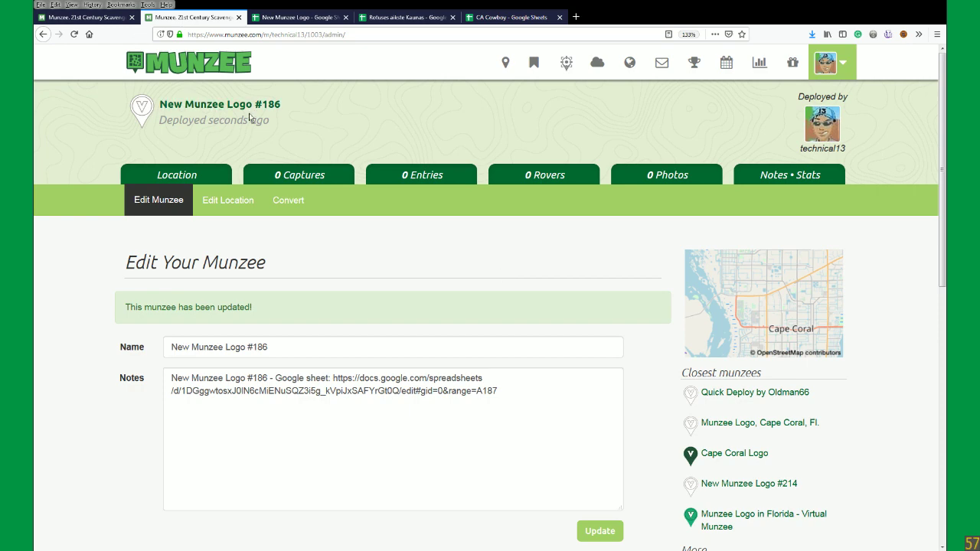
pyautogui.click(301, 18)
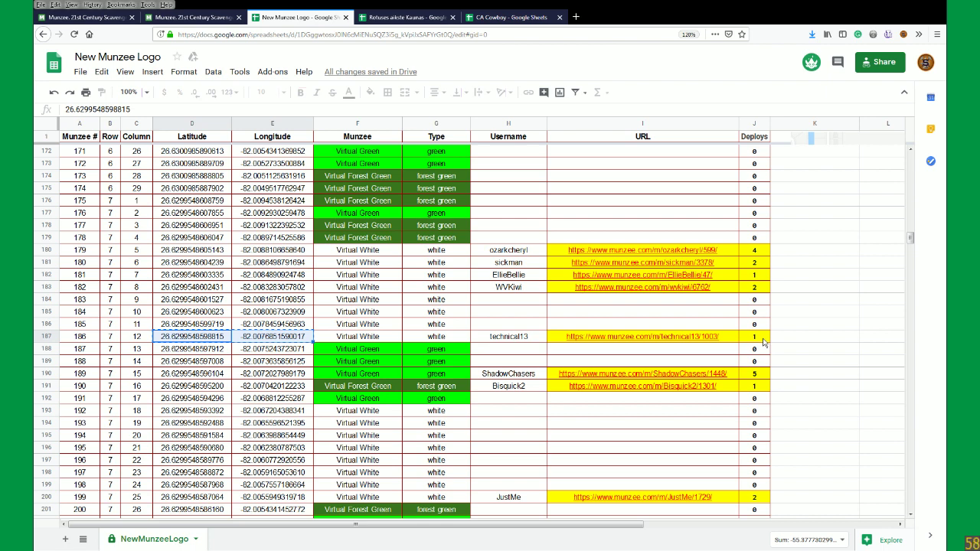
# - Close the updated munzee page and the New Munzee Logo spreadsheet tabs
pyautogui.scroll(1, 763, 342)
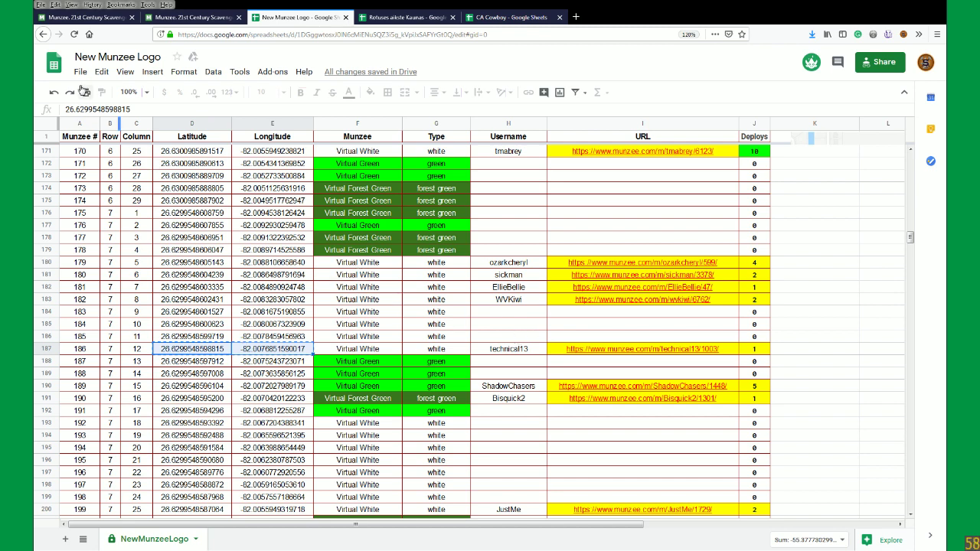
pyautogui.click(212, 17)
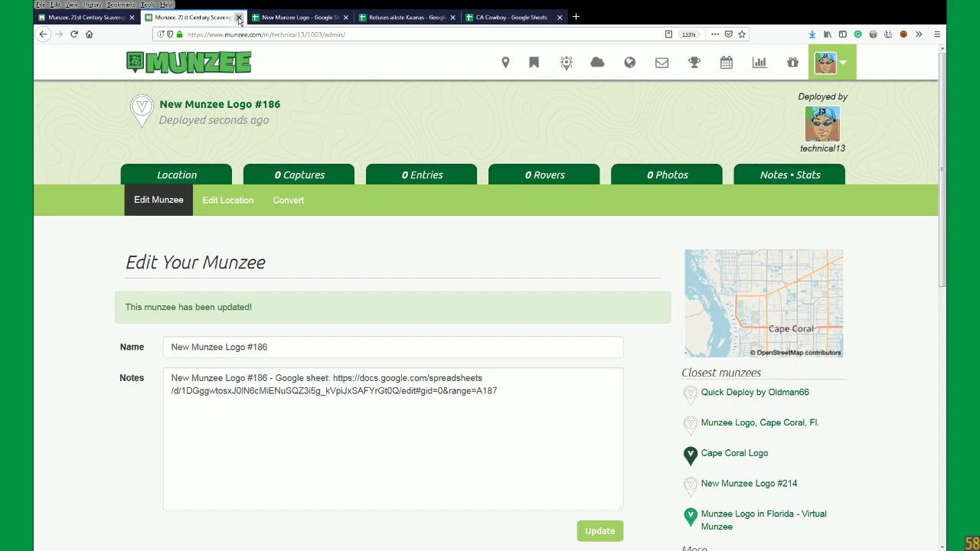
pyautogui.click(238, 17)
pyautogui.click(238, 17)
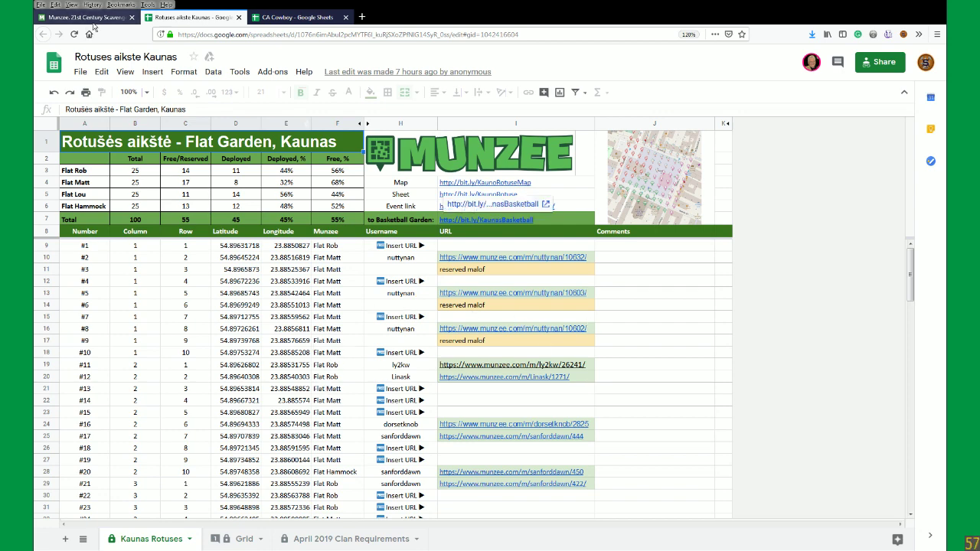
# - Filter the undeployed munzees list to show only Flat Hammocks
pyautogui.click(91, 22)
pyautogui.scroll(10, 103, 199)
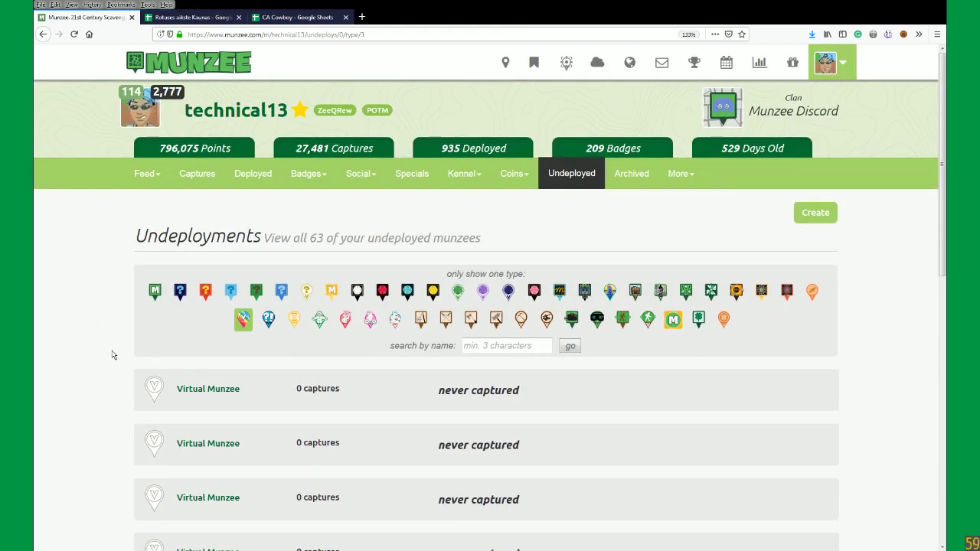
pyautogui.click(395, 326)
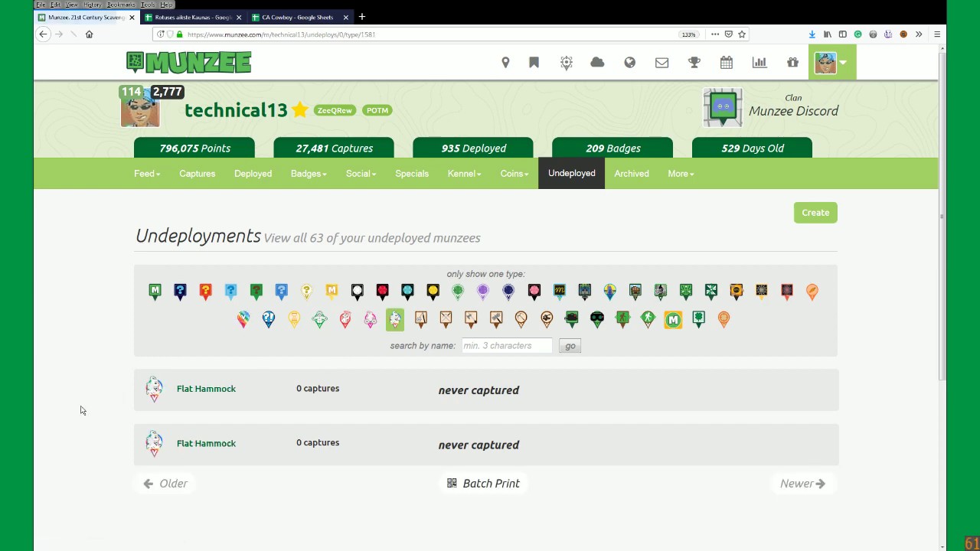
pyautogui.scroll(-1, 191, 98)
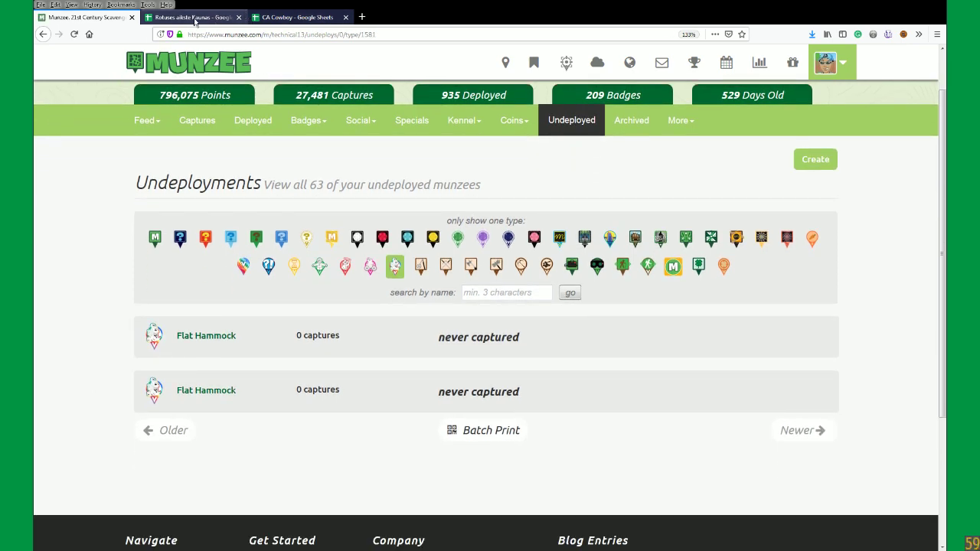
# - In the Rotuses aikste Kaunas sheet, select the URL cell for entry #50
pyautogui.click(191, 17)
pyautogui.scroll(-1, 392, 426)
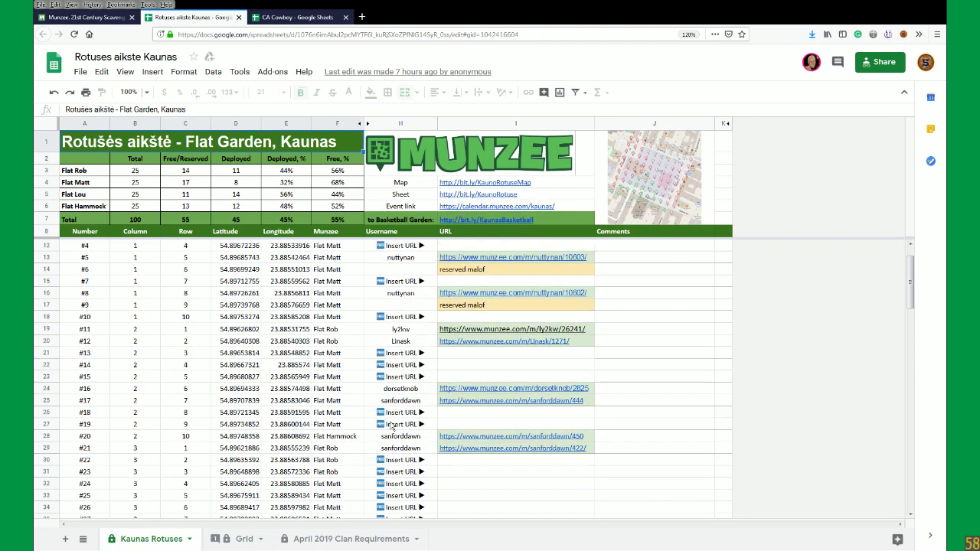
pyautogui.scroll(-4, 393, 426)
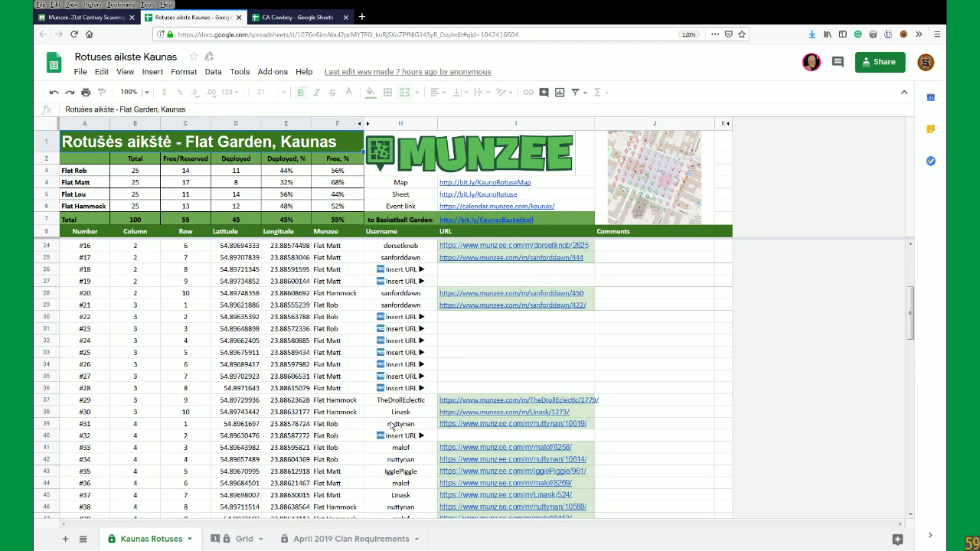
pyautogui.scroll(-5, 391, 426)
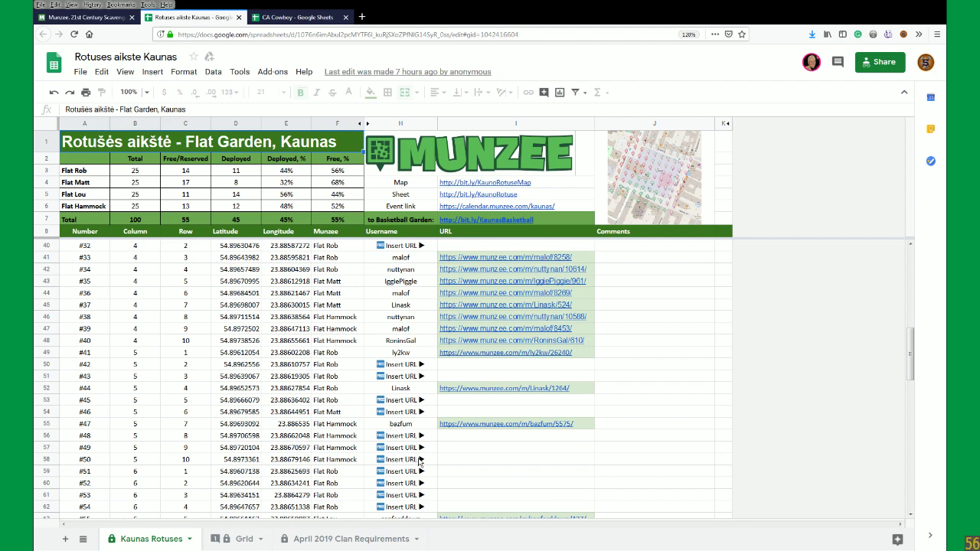
pyautogui.click(449, 463)
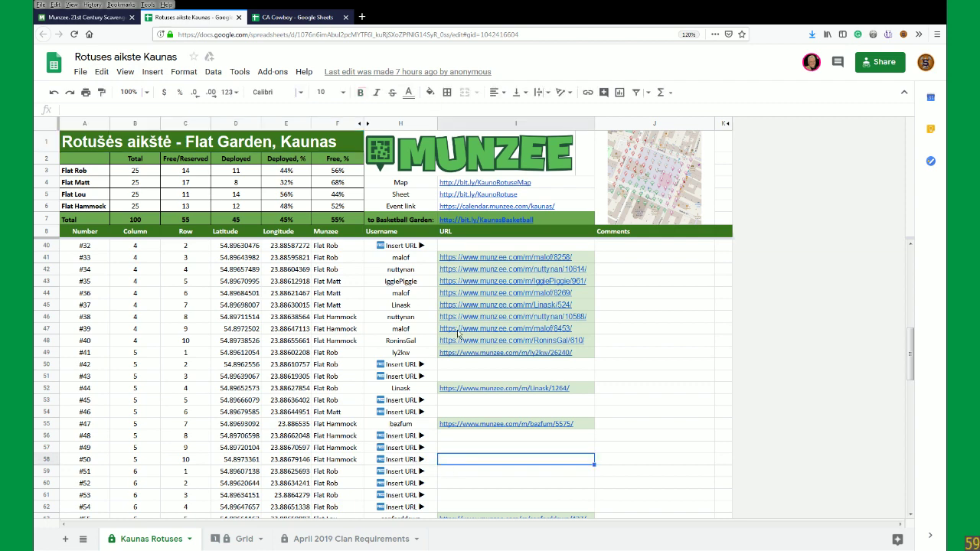
# - Open the second Flat Hammock in a new tab and copy its page address
pyautogui.click(94, 19)
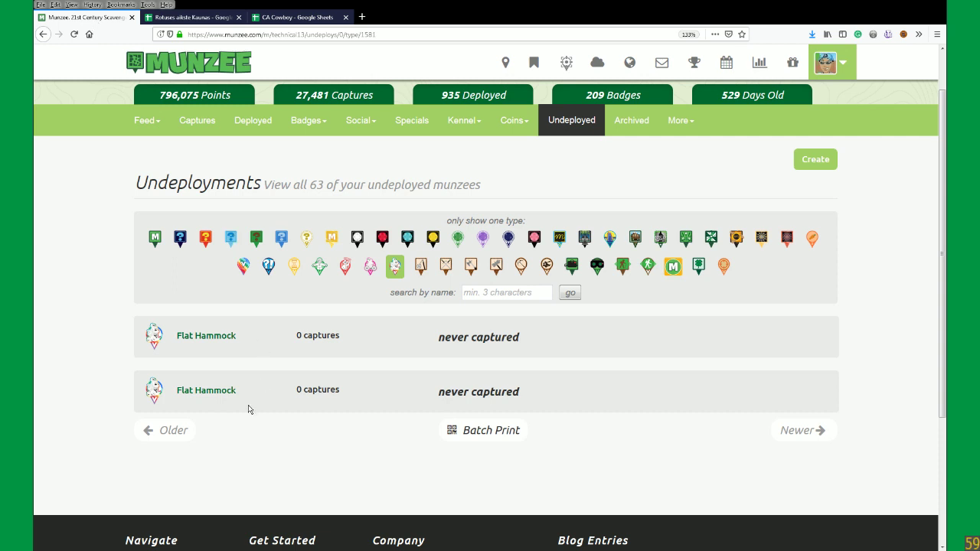
pyautogui.middleClick(219, 391)
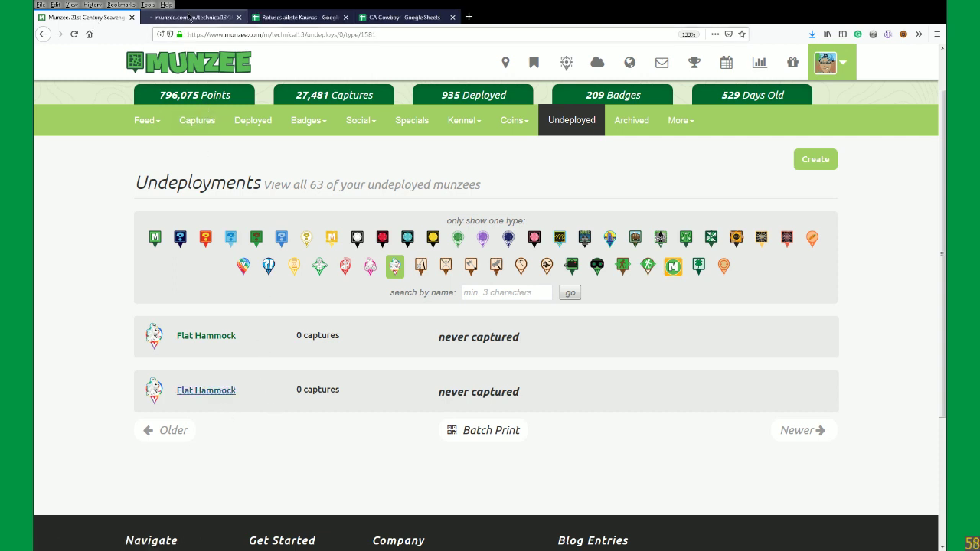
pyautogui.click(187, 18)
pyautogui.click(329, 34)
pyautogui.hotkey('ctrl', 'c')
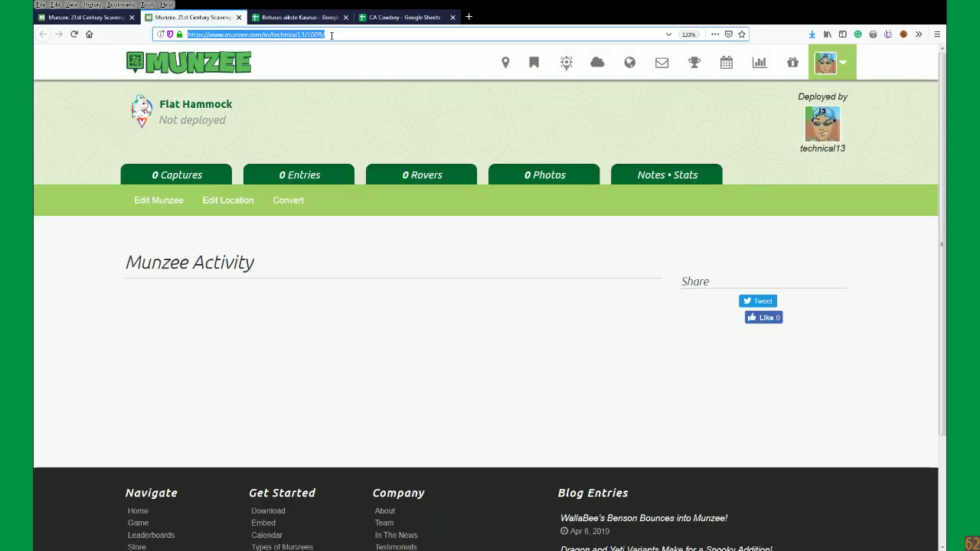
pyautogui.click(298, 18)
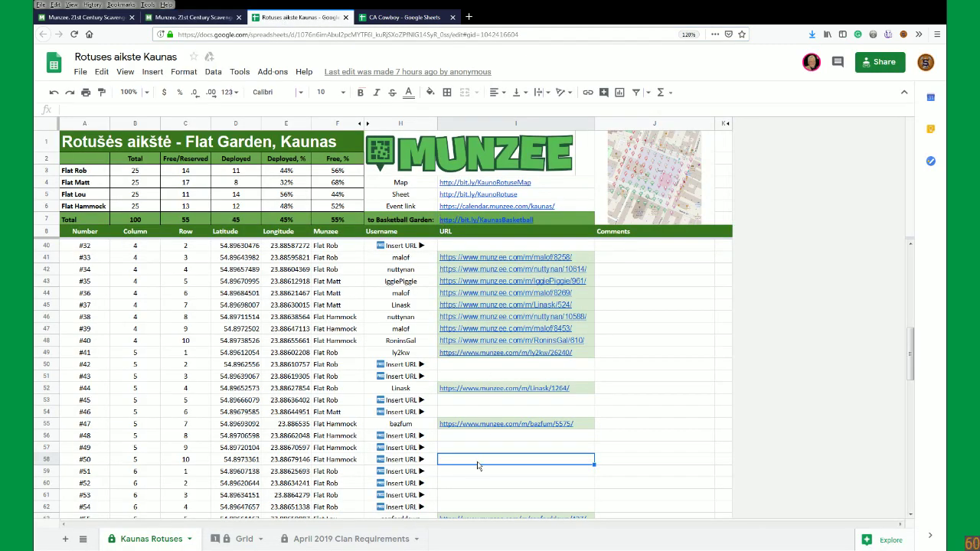
# - Paste the Flat Hammock link into cell I58 and copy the sheet title 'Rotuses aikste Kaunas'
pyautogui.hotkey('ctrl', 'v')
pyautogui.press('Return')
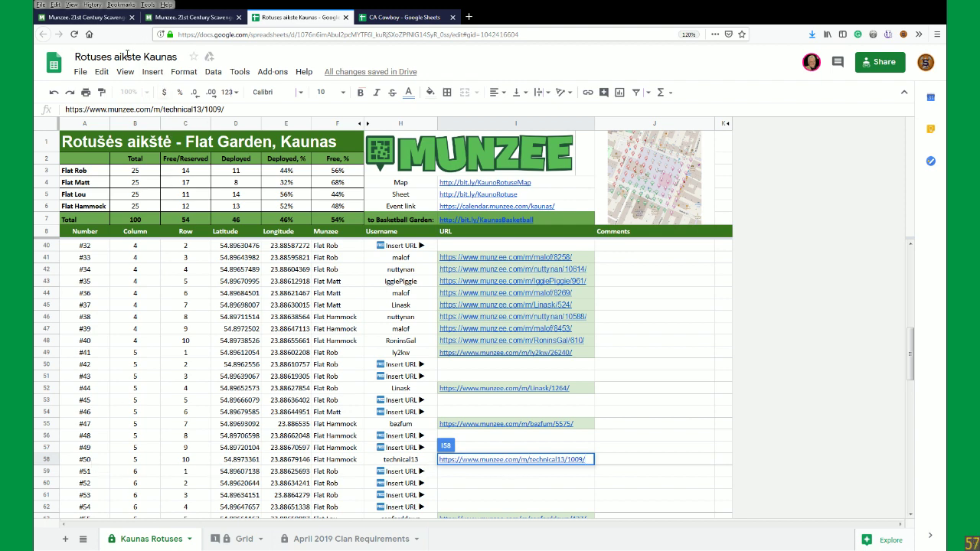
pyautogui.moveTo(78, 57); pyautogui.dragTo(179, 57)
pyautogui.hotkey('ctrl', 'c')
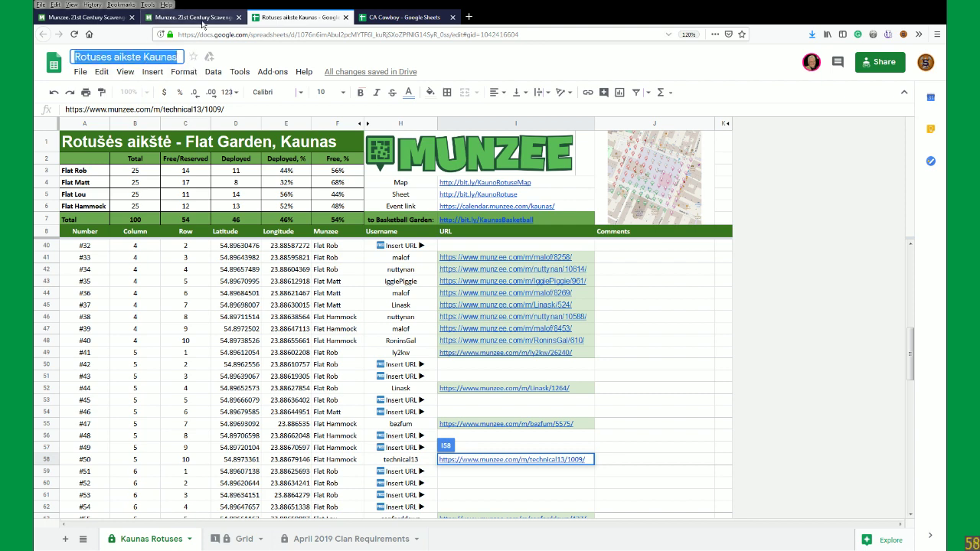
# - Rename the Flat Hammock munzee to 'Rotuses aikste Kaunas #50'
pyautogui.click(202, 20)
pyautogui.click(159, 200)
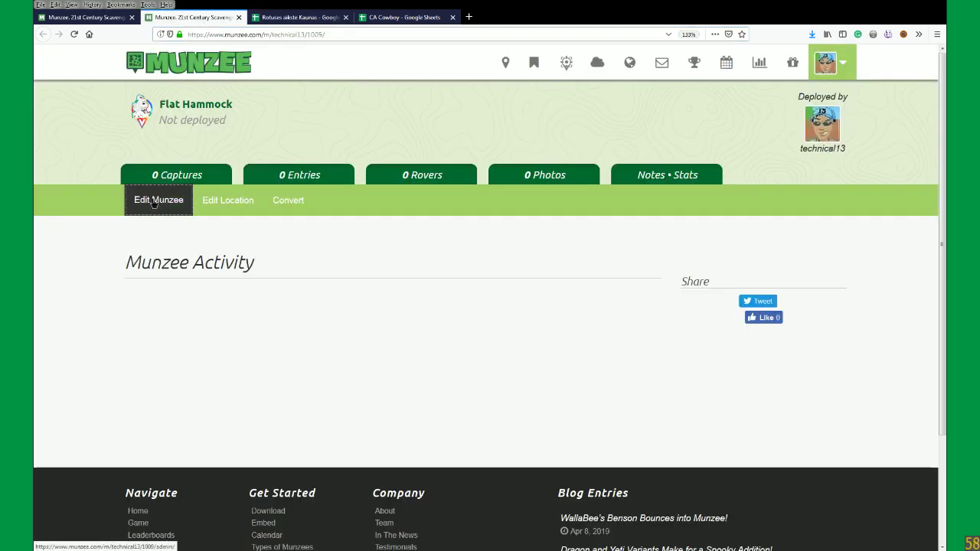
pyautogui.moveTo(228, 302); pyautogui.dragTo(148, 299)
pyautogui.hotkey('ctrl', 'v')
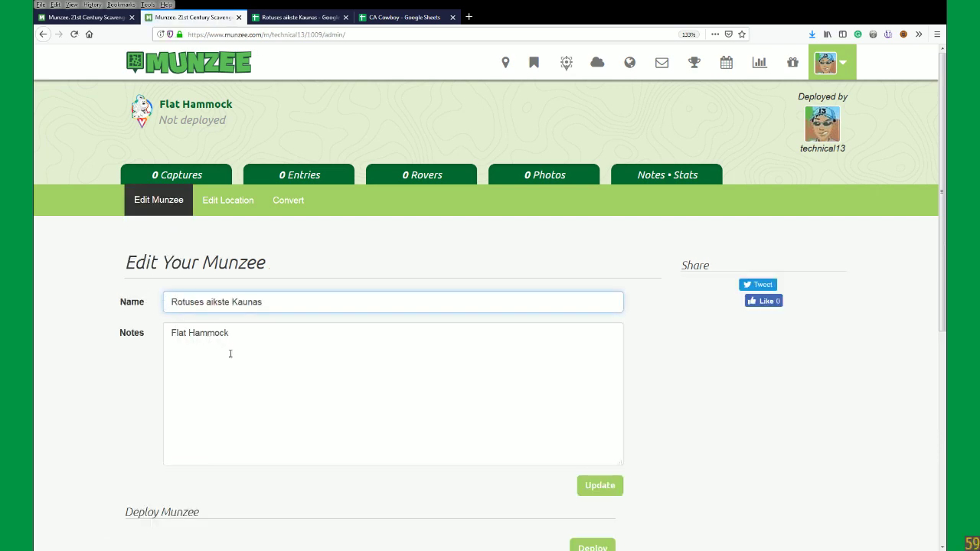
pyautogui.write('#50')
pyautogui.hotkey('ctrl', 'a')
pyautogui.hotkey('ctrl', 'c')
# - Replace the notes with the new name followed by '- Google'
pyautogui.click(142, 332)
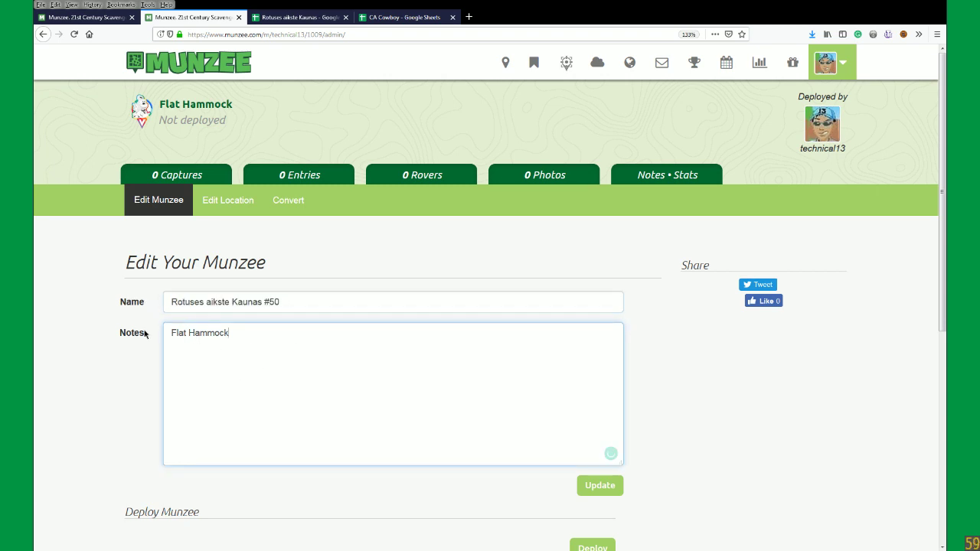
pyautogui.hotkey('ctrl', 'a')
pyautogui.hotkey('ctrl', 'v')
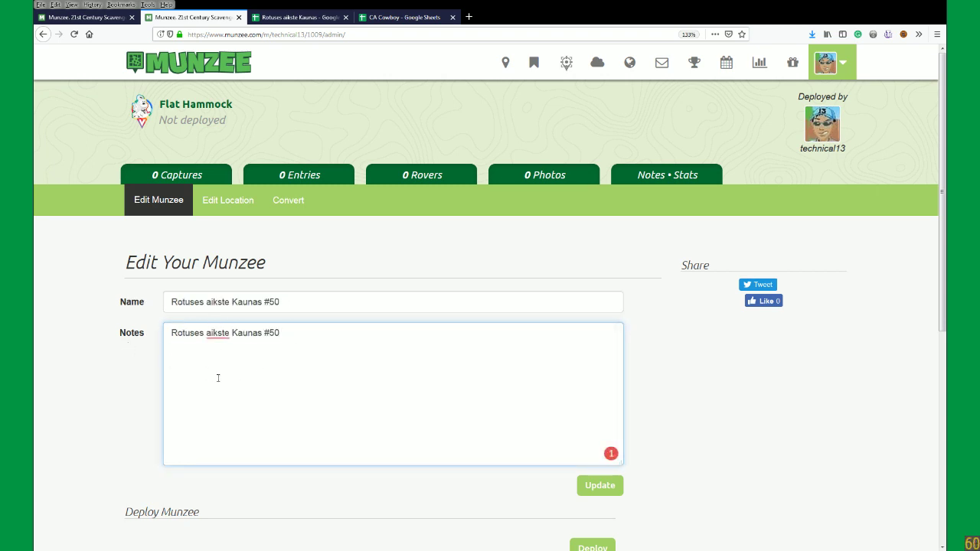
pyautogui.write('-  ')
pyautogui.write('Google sheet:')
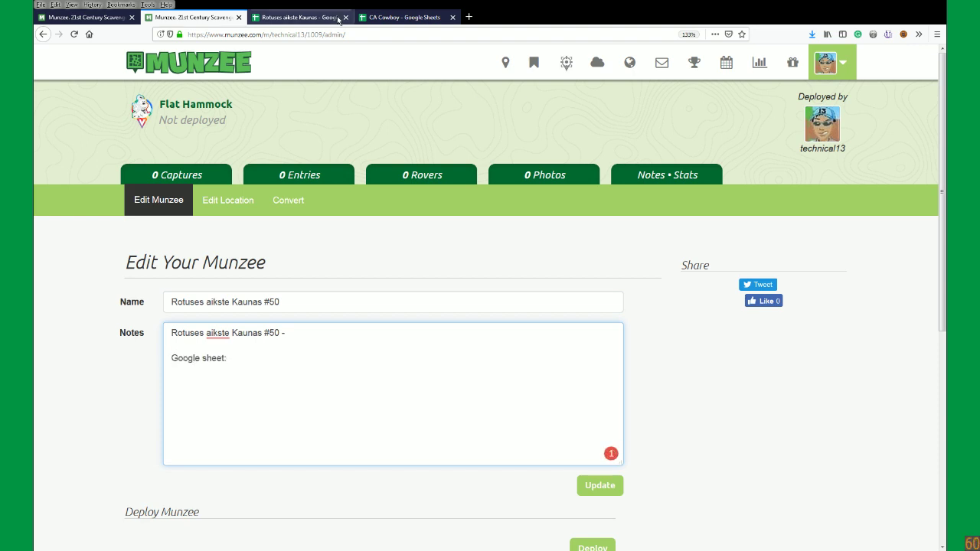
pyautogui.click(310, 18)
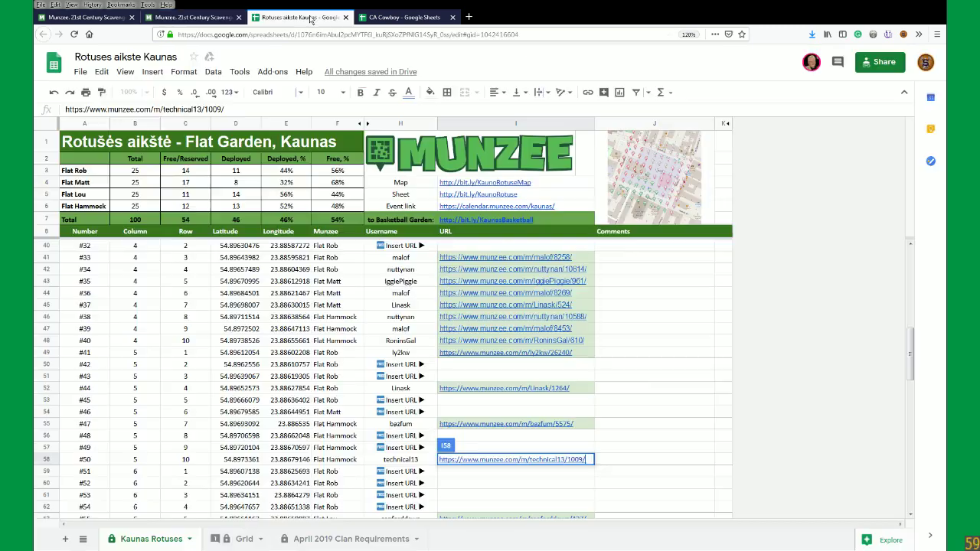
# - Copy the link to cell A58, which holds the entry for munzee #50
pyautogui.click(92, 462)
pyautogui.rightClick(88, 462)
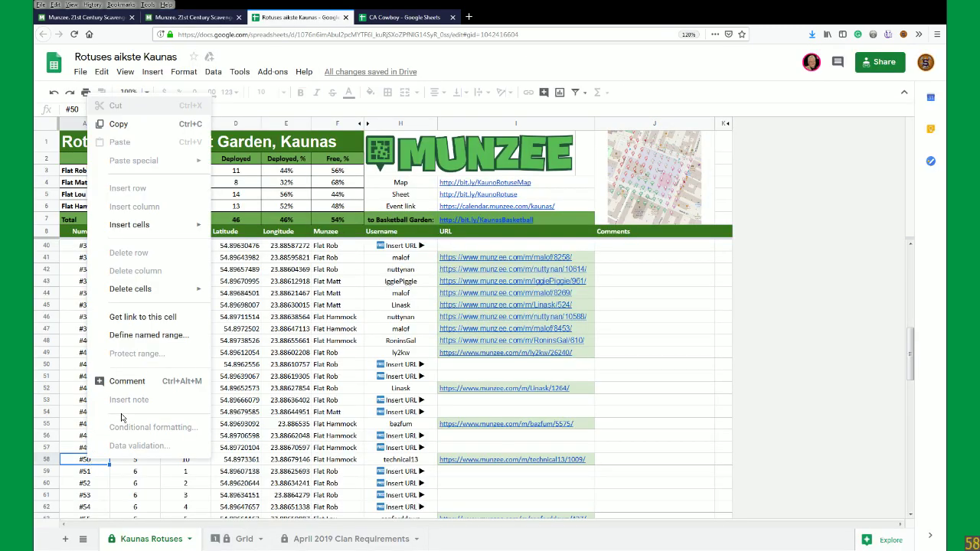
pyautogui.click(141, 317)
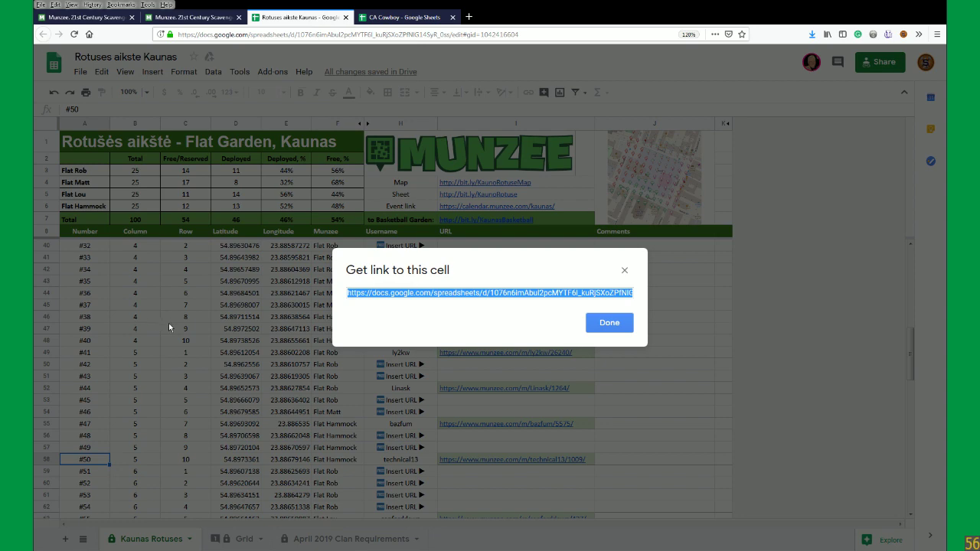
pyautogui.click(605, 323)
# - Paste the A58 link after 'Google sheet:' in #50's notes and save the munzee
pyautogui.click(191, 16)
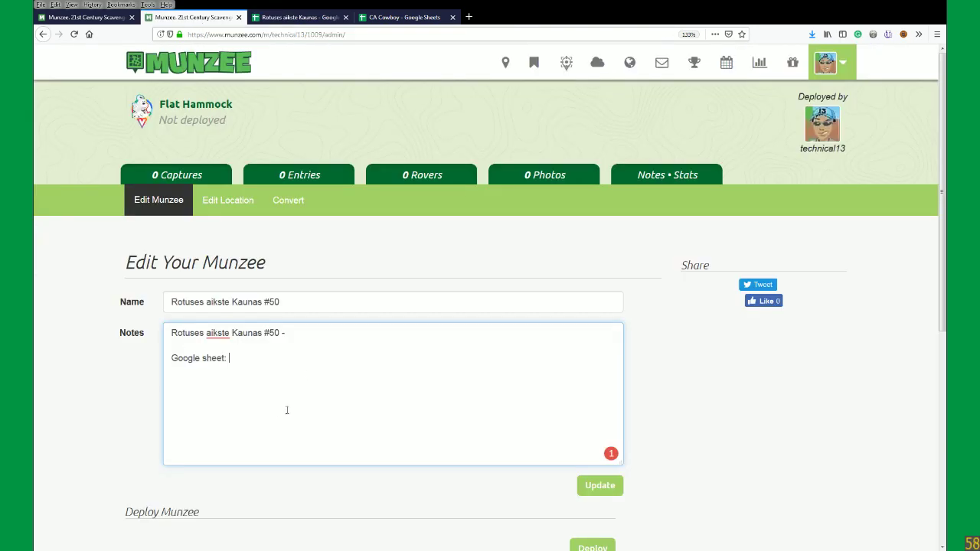
pyautogui.hotkey('ctrl', 'v')
pyautogui.click(596, 487)
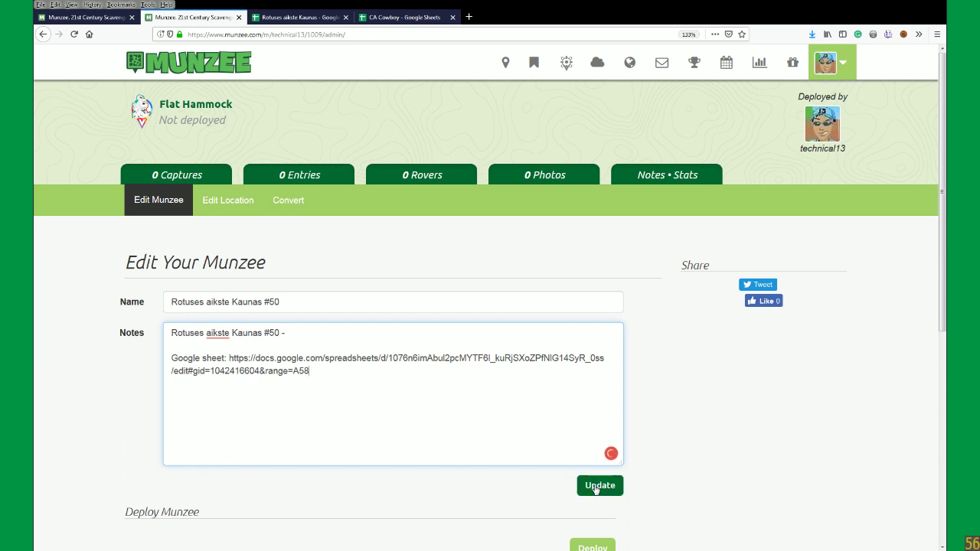
pyautogui.click(597, 487)
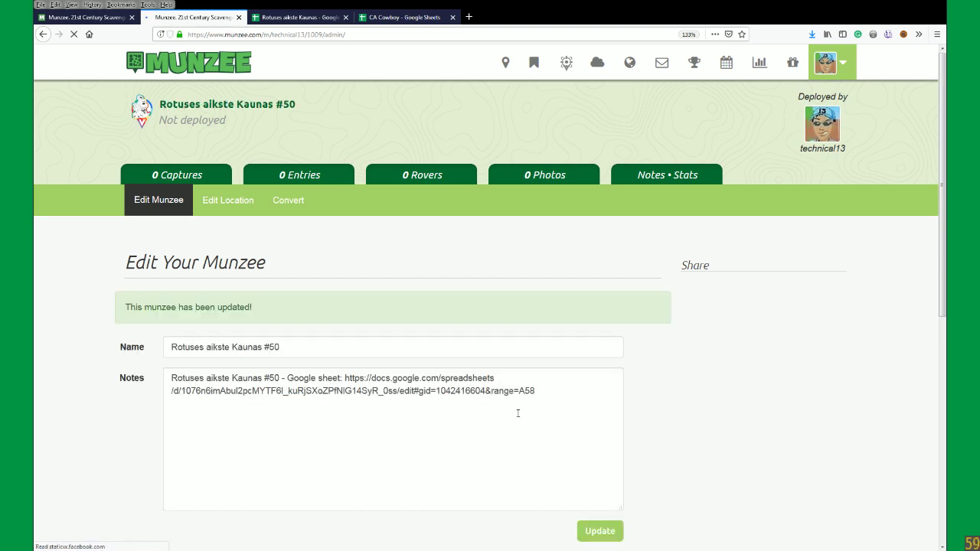
pyautogui.click(287, 18)
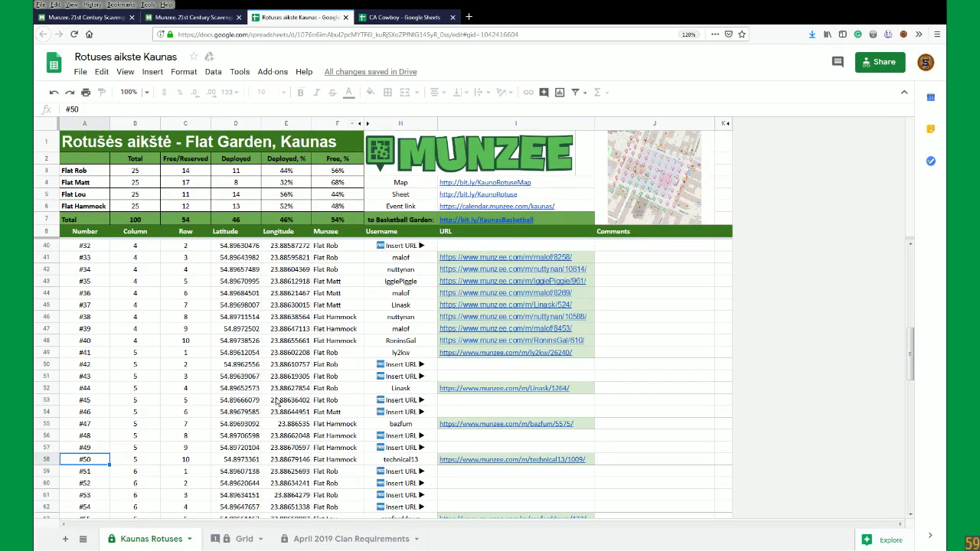
# - Copy D58:E58 and set #50's location to 54.8973361, 23.88679146
pyautogui.moveTo(250, 462); pyautogui.dragTo(300, 462)
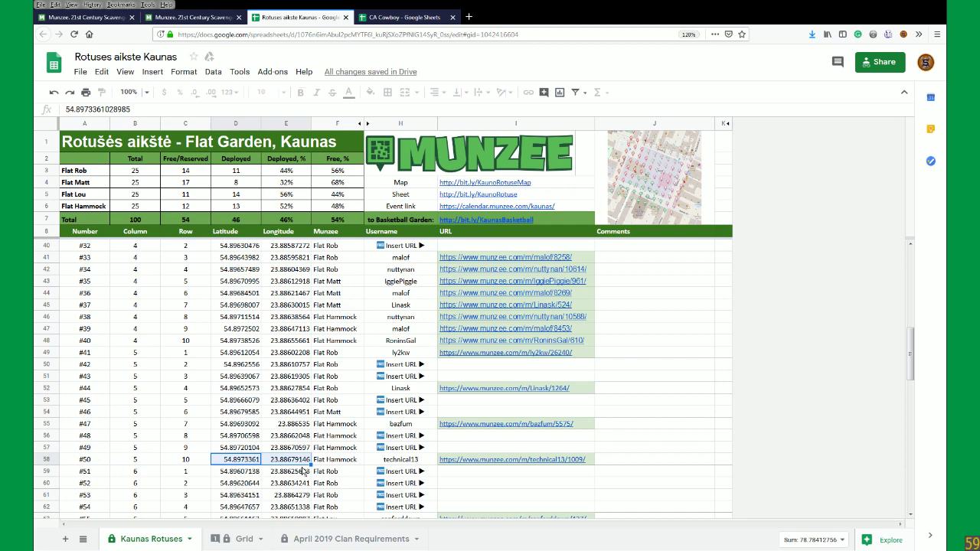
pyautogui.click(187, 17)
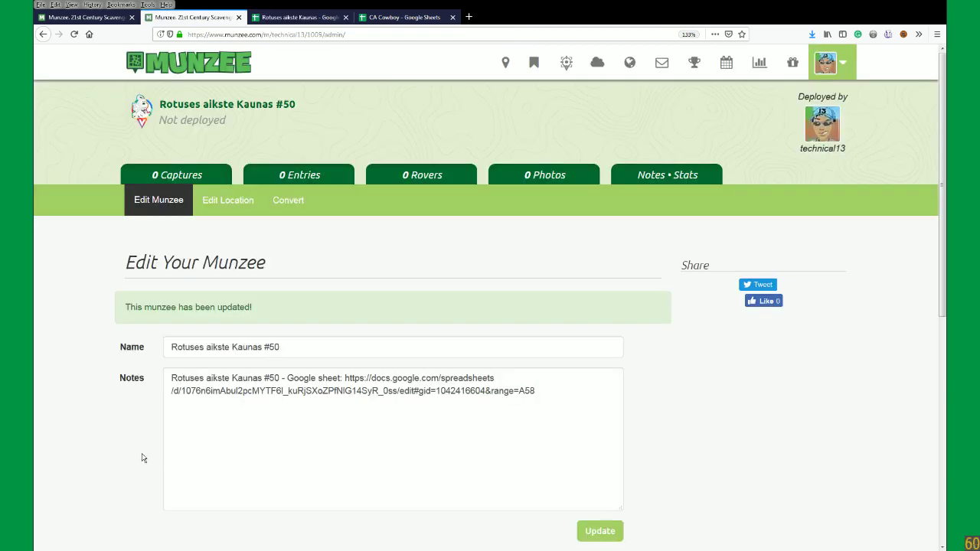
pyautogui.click(227, 199)
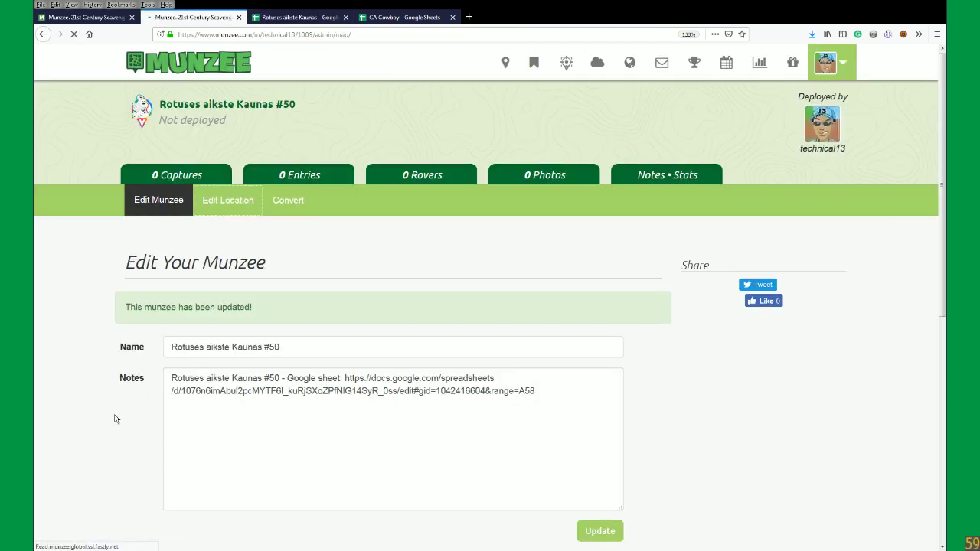
pyautogui.scroll(-5, 115, 418)
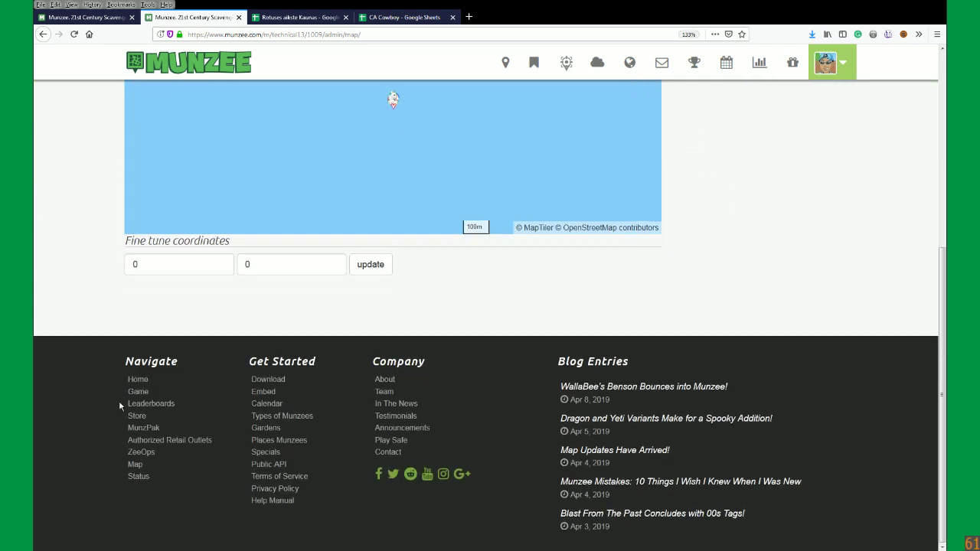
pyautogui.click(152, 266)
pyautogui.hotkey('ctrl', 'v')
pyautogui.hotkey('shift', 'Left')
pyautogui.hotkey('shift', 'Left')
pyautogui.hotkey('shift', 'Left')
pyautogui.hotkey('shift', 'Left')
pyautogui.hotkey('shift', 'Left')
pyautogui.hotkey('shift', 'Left')
pyautogui.hotkey('shift', 'Left')
pyautogui.hotkey('shift', 'Left')
pyautogui.hotkey('shift', 'Left')
pyautogui.hotkey('shift', 'Left')
pyautogui.hotkey('shift', 'Left')
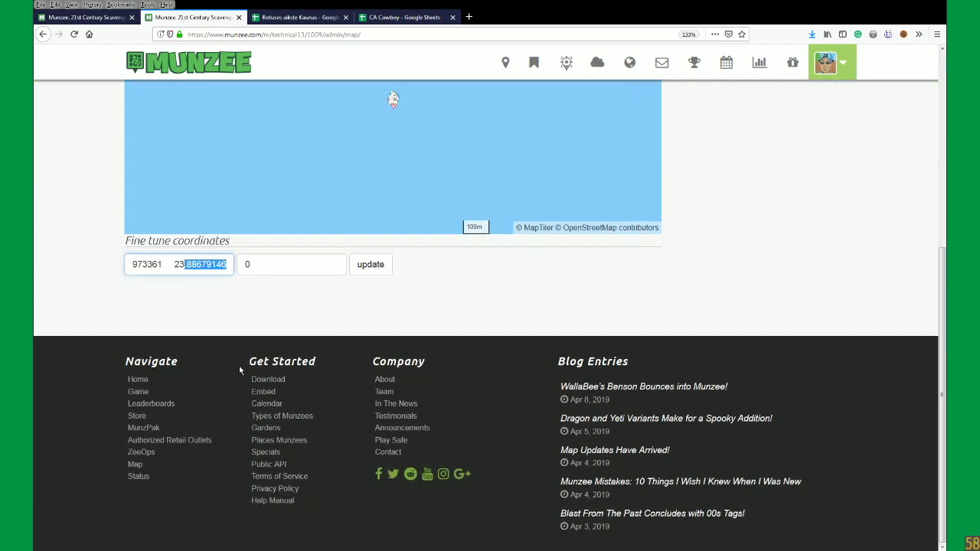
pyautogui.hotkey('ctrl', 'x')
pyautogui.press('Tab')
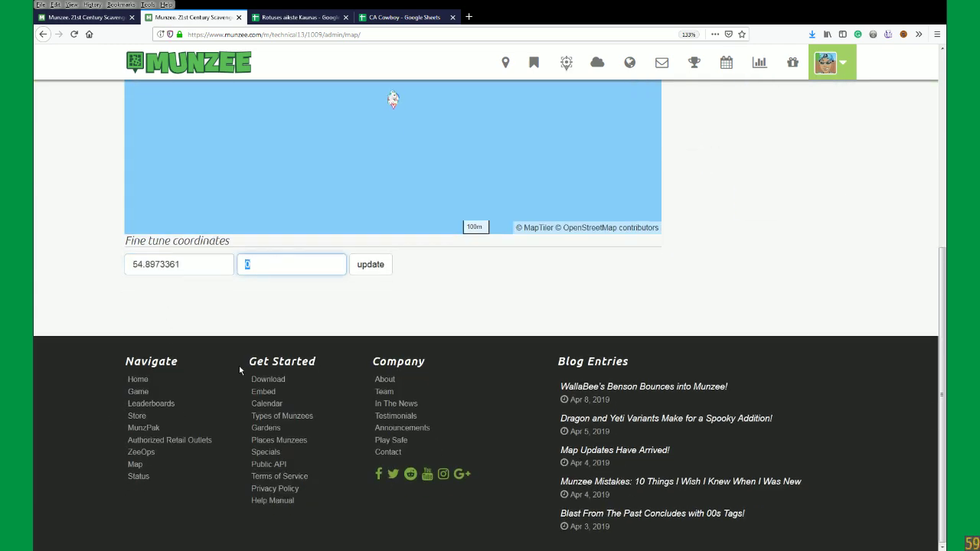
pyautogui.hotkey('ctrl', 'v')
pyautogui.press('Tab')
pyautogui.press('Return')
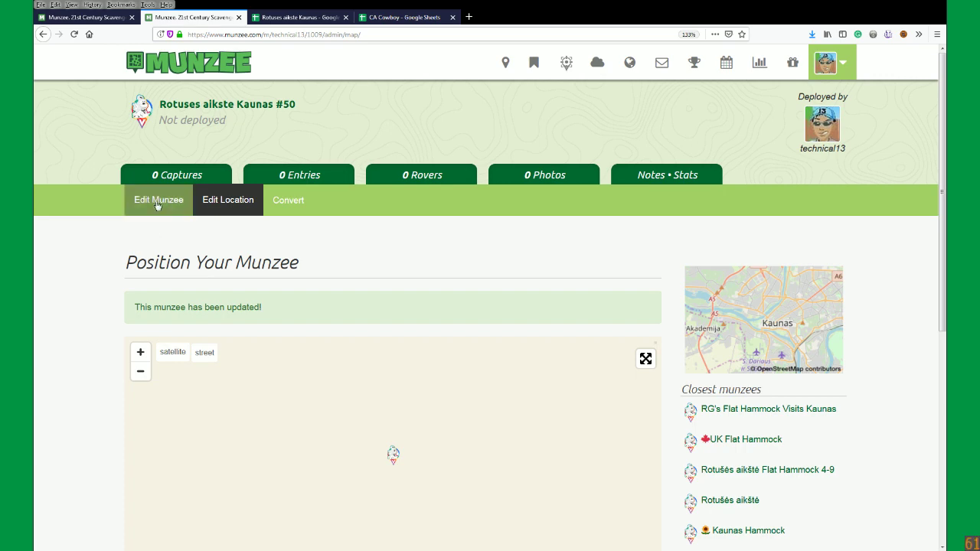
# - Deploy Rotuses aikste Kaunas #50 and confirm the deployment
pyautogui.click(158, 201)
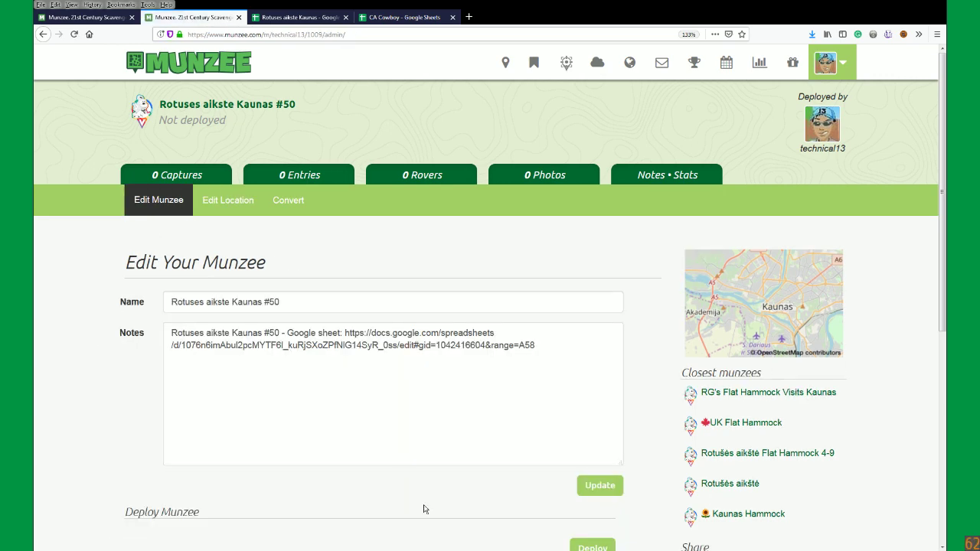
pyautogui.click(595, 547)
pyautogui.click(491, 245)
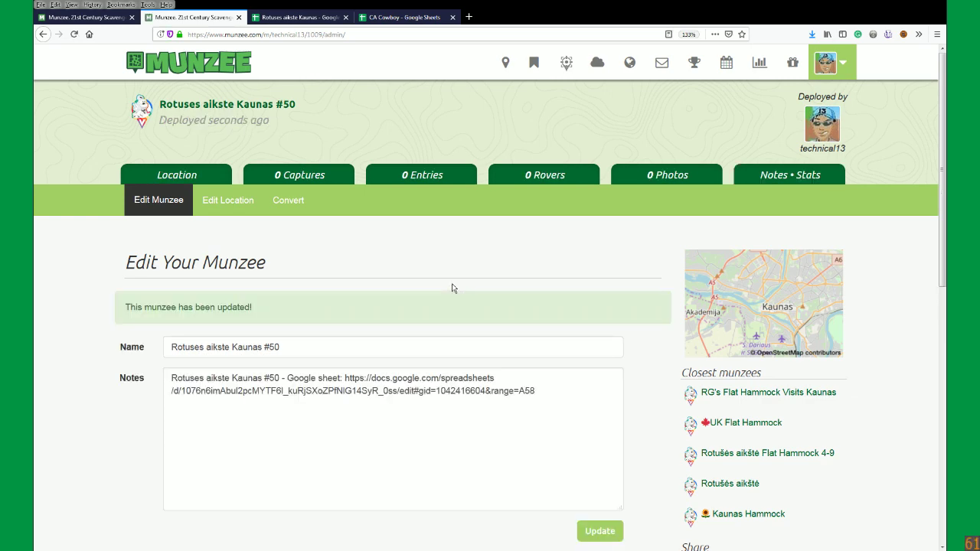
# - Close the finished munzee tab and open the bit.ly/KaunoRotuseMap link from the sheet
pyautogui.click(238, 18)
pyautogui.hotkey('ctrl', 'c')
pyautogui.click(94, 141)
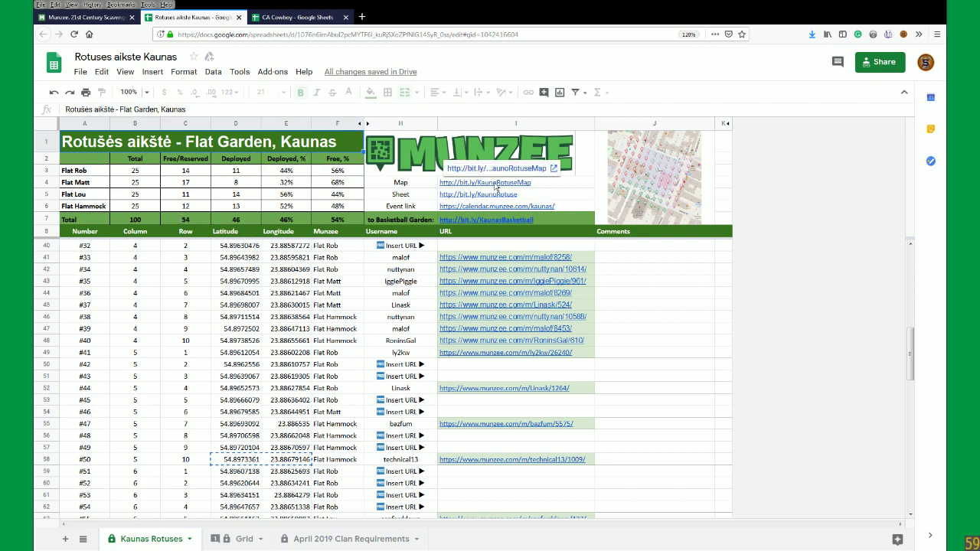
pyautogui.click(497, 175)
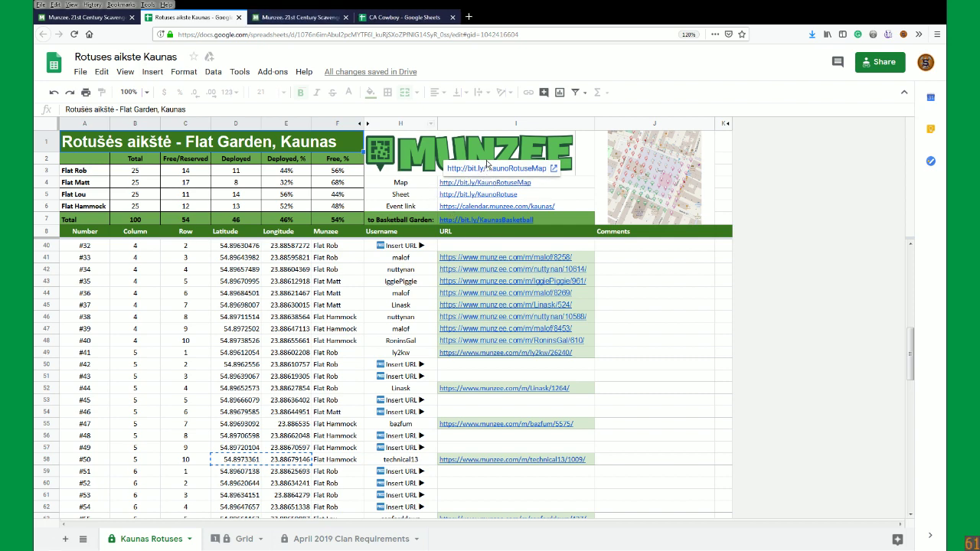
pyautogui.moveTo(483, 195)
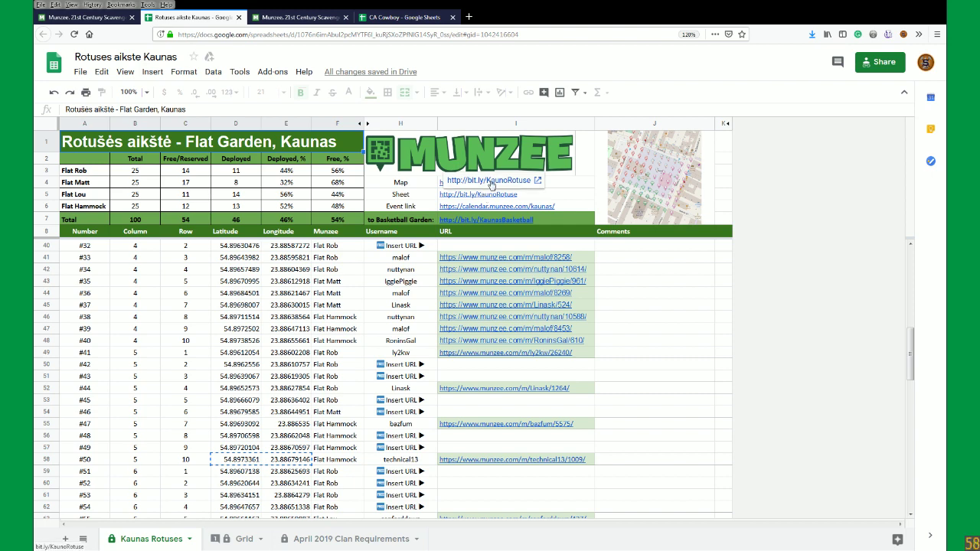
# - Reload the new map tab and zoom out to show the Rotušės aikštė garden
pyautogui.click(291, 19)
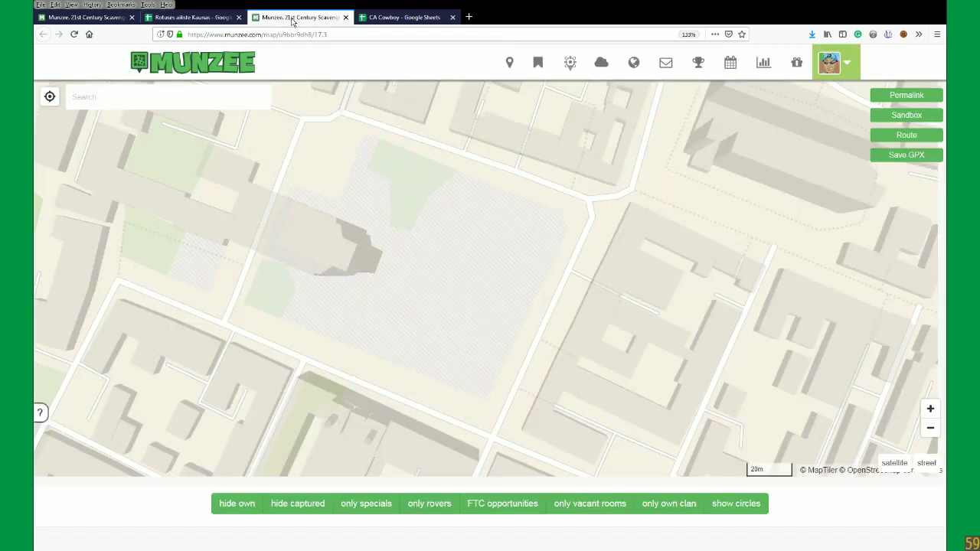
pyautogui.click(924, 431)
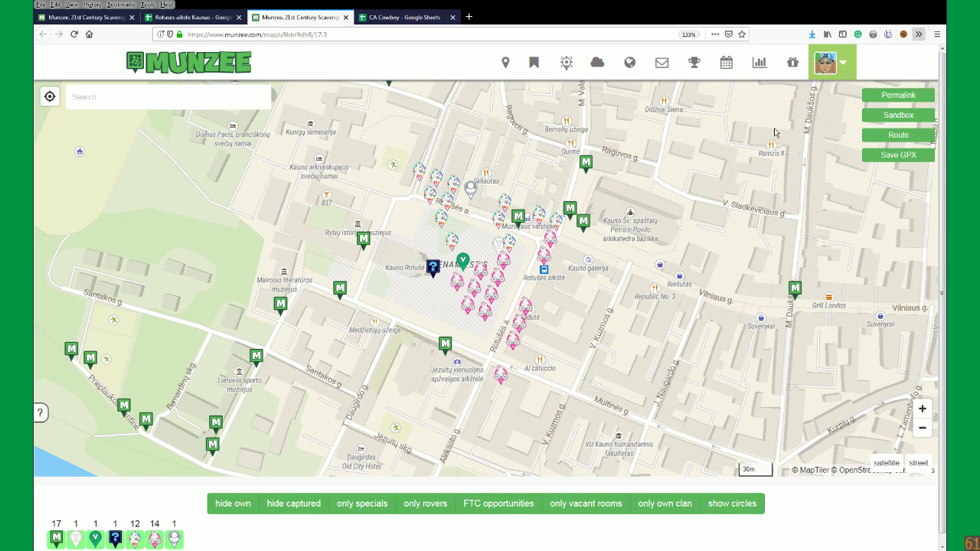
pyautogui.click(74, 33)
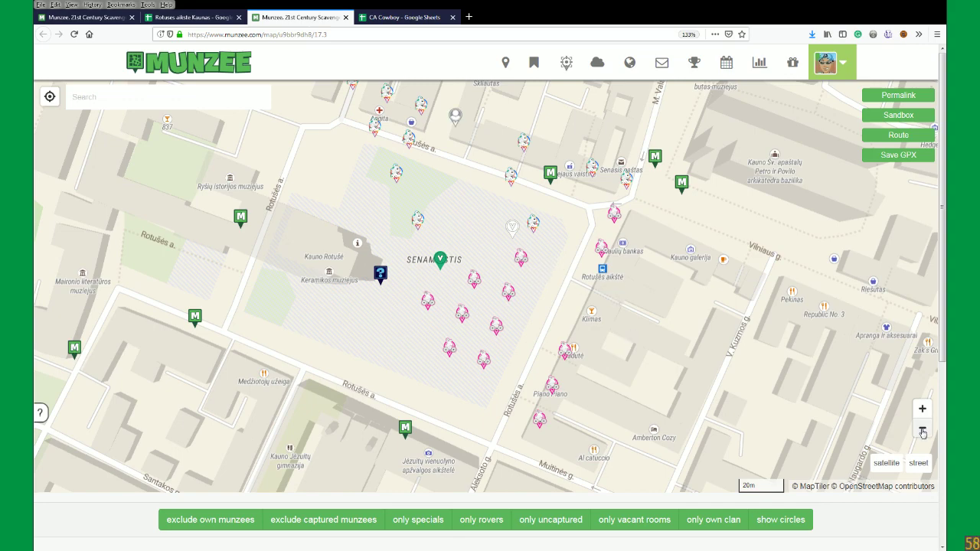
pyautogui.click(922, 431)
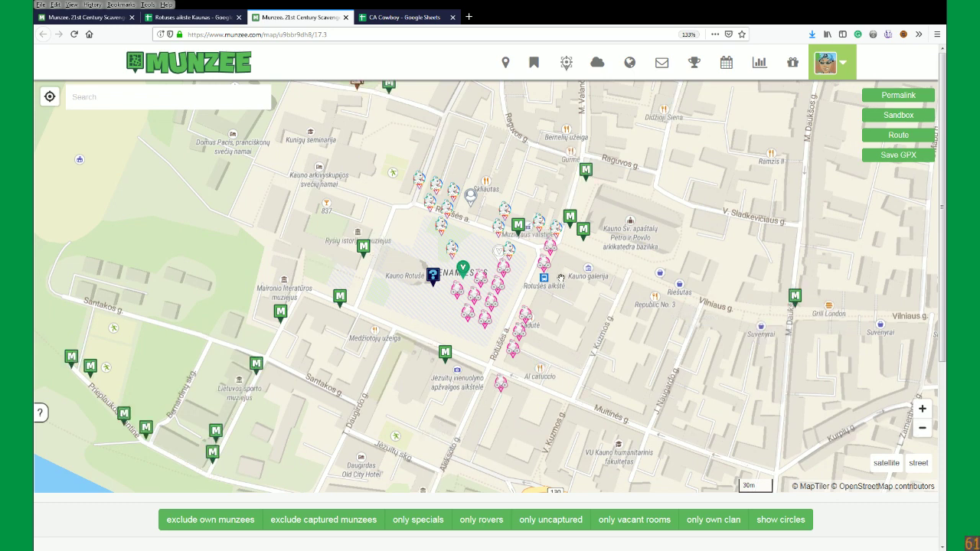
pyautogui.click(424, 520)
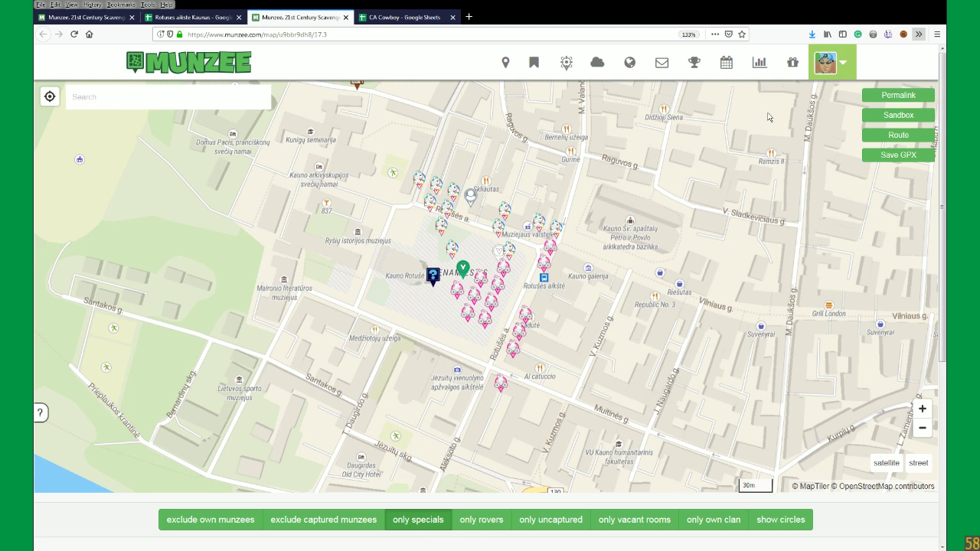
pyautogui.click(74, 34)
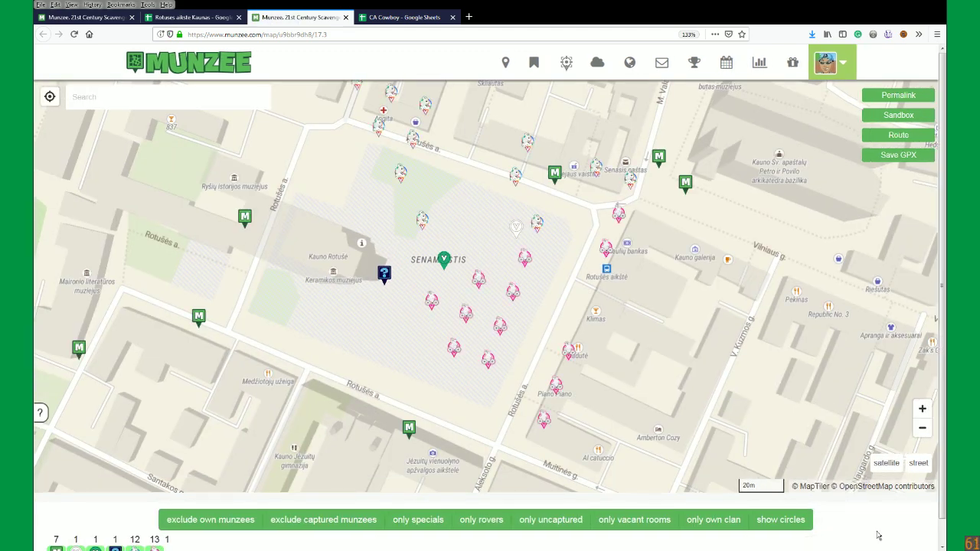
# - Hide the green M, white, V virtual and blue ? mystery munzee markers
pyautogui.scroll(-1, 878, 535)
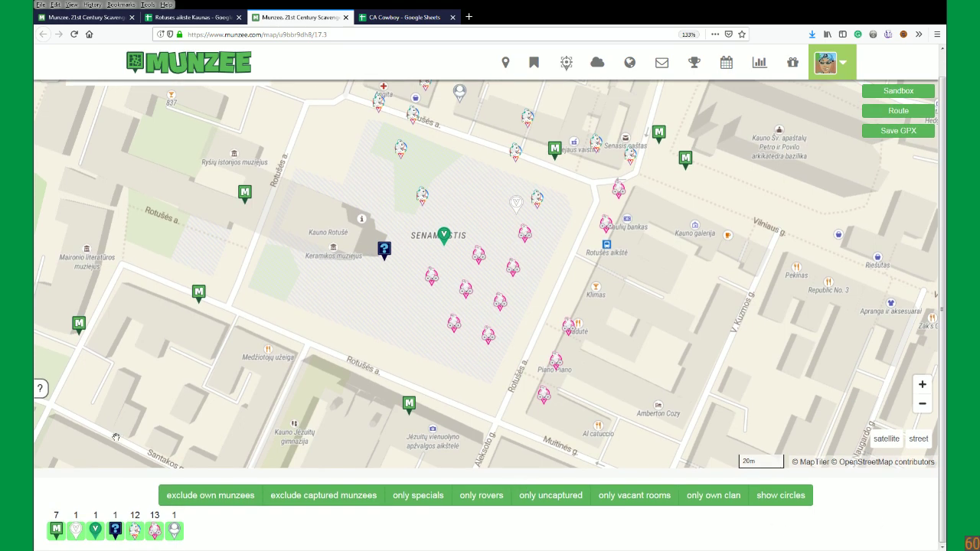
pyautogui.click(56, 540)
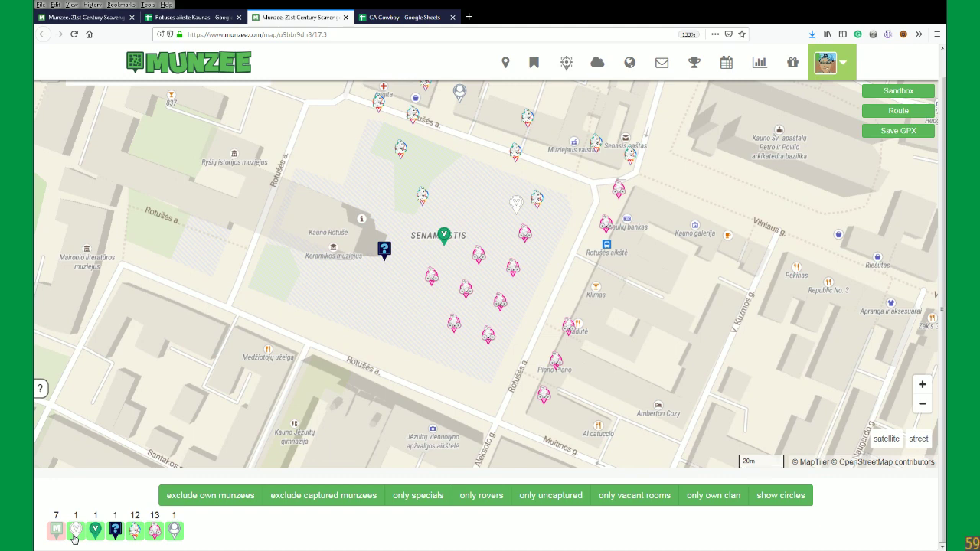
pyautogui.click(75, 538)
pyautogui.click(95, 536)
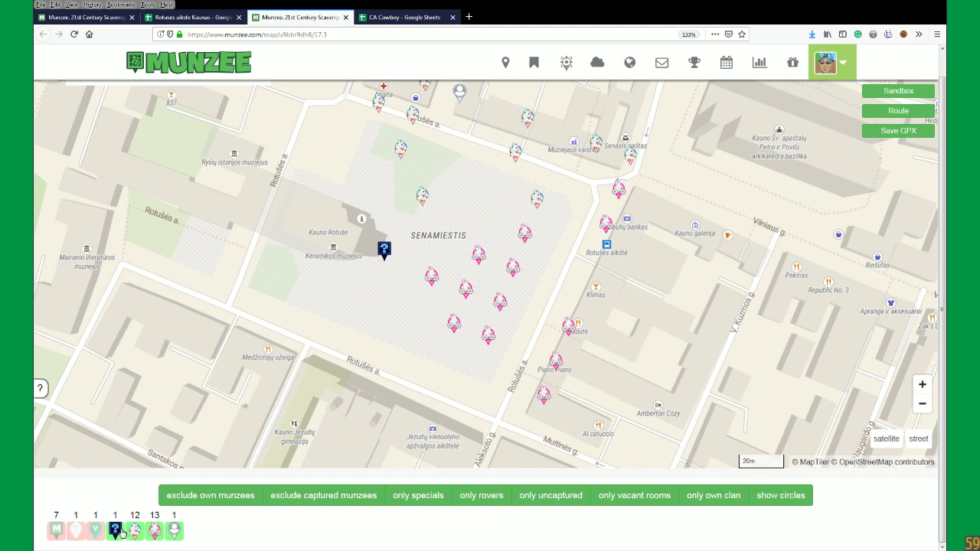
pyautogui.click(115, 534)
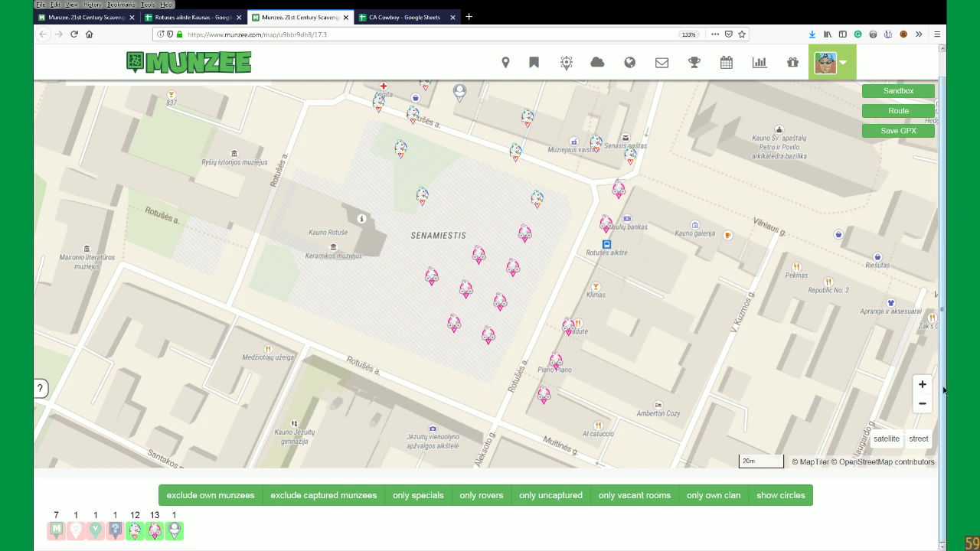
# - Zoom out over the garden and turn on 'show circles' around the munzees
pyautogui.scroll(1, 942, 397)
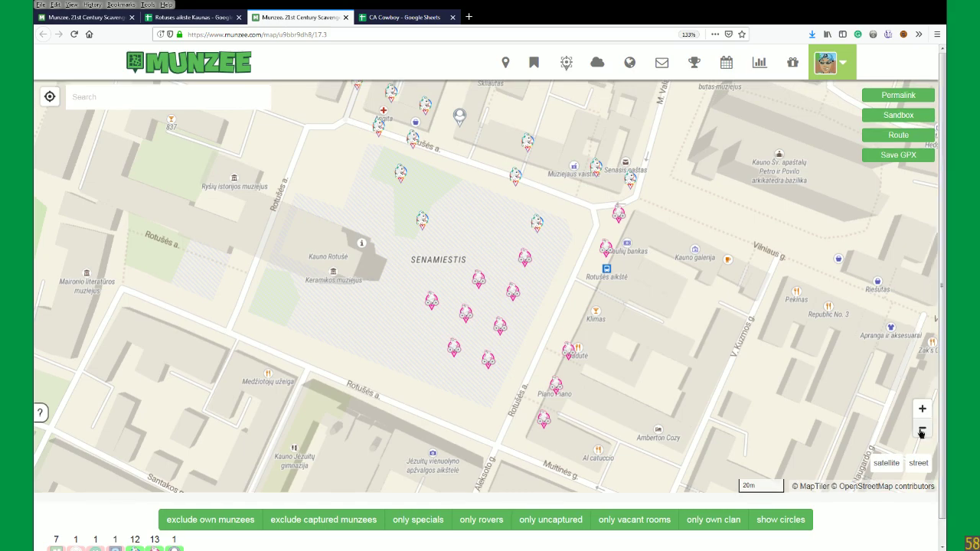
pyautogui.click(922, 431)
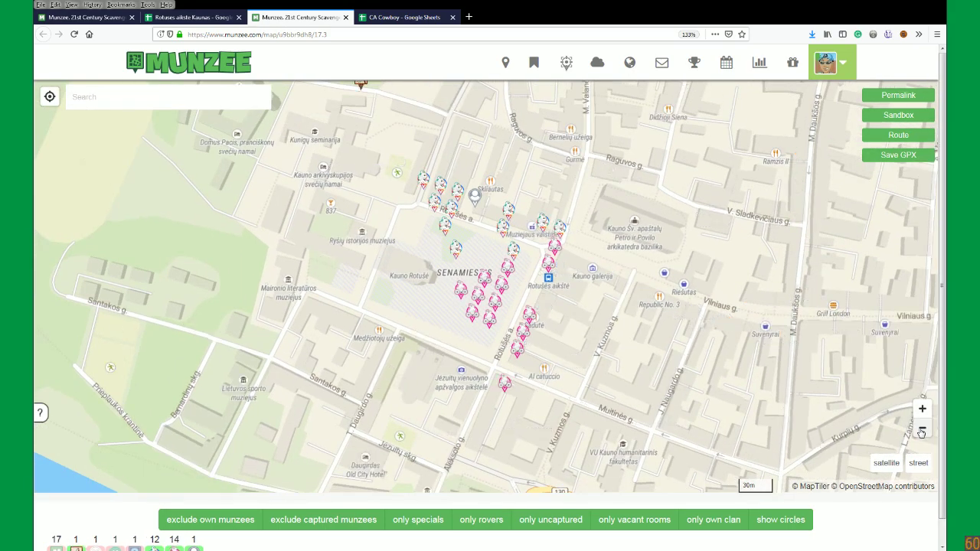
pyautogui.scroll(-1, 945, 513)
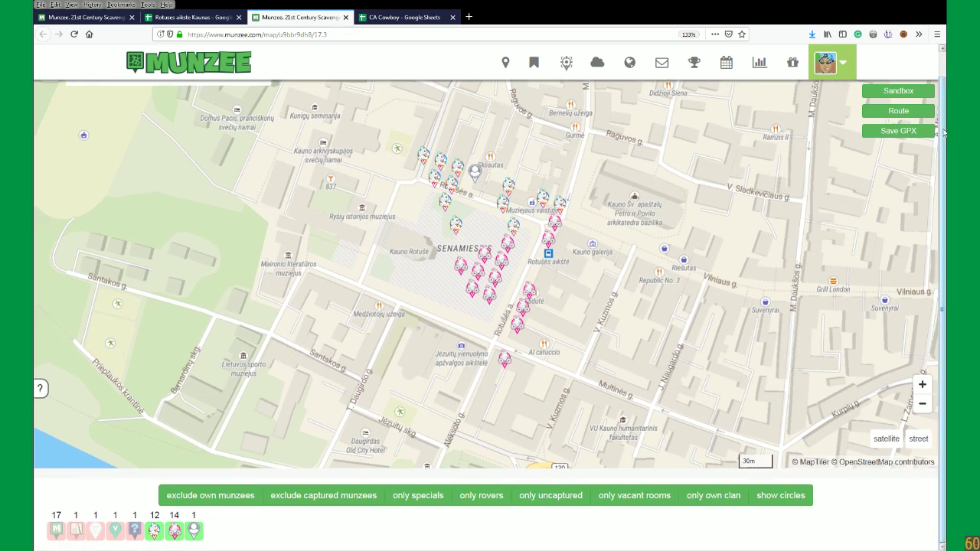
pyautogui.scroll(1, 945, 59)
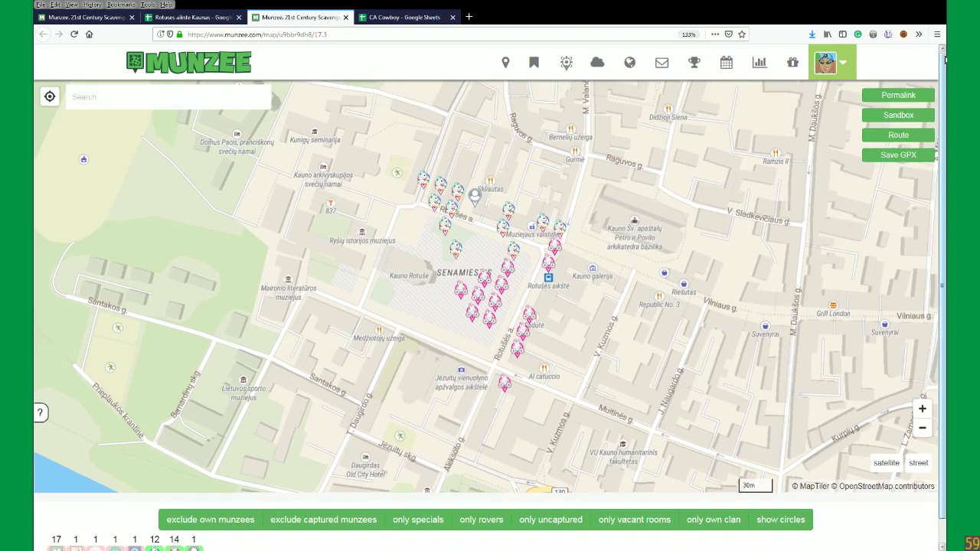
pyautogui.click(766, 520)
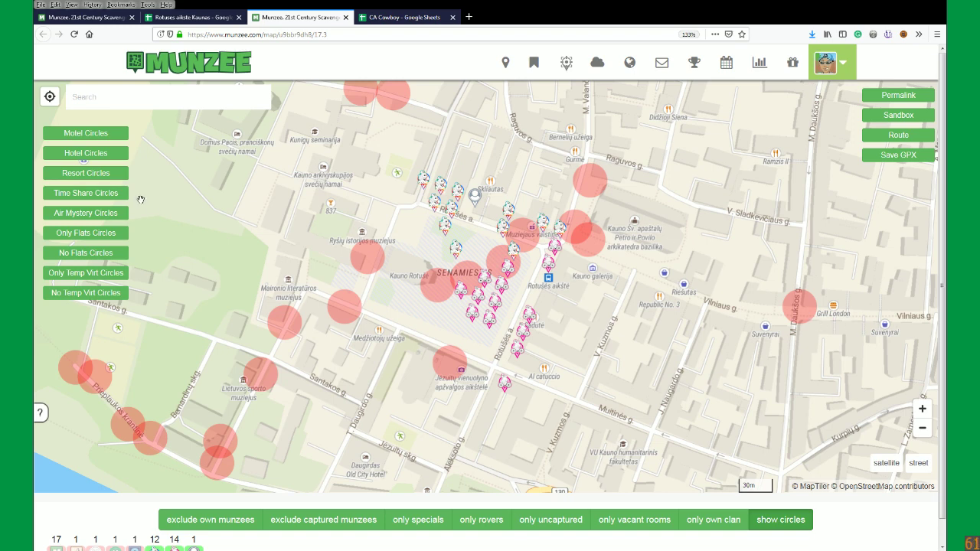
# - Switch to 'Only Flats Circles', review the map, then close the map tab
pyautogui.click(100, 234)
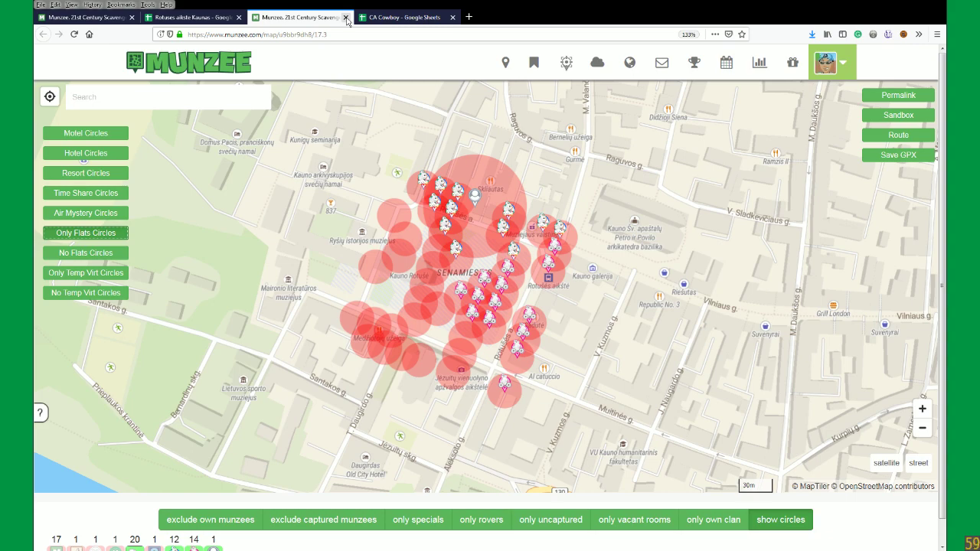
pyautogui.click(346, 17)
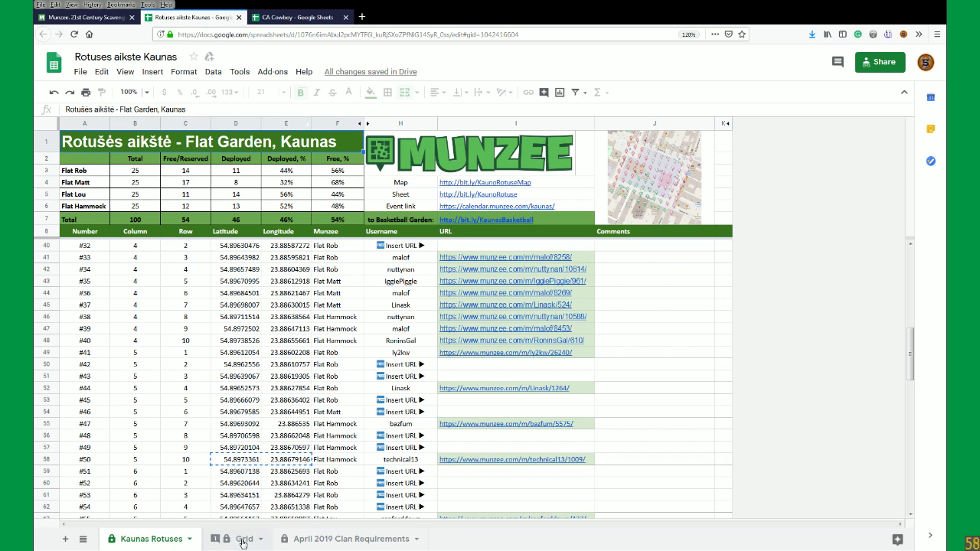
# - Open the Grid sheet showing 46 deployed, 4 reserved and Flat Hammock at 13 of 25
pyautogui.click(668, 176)
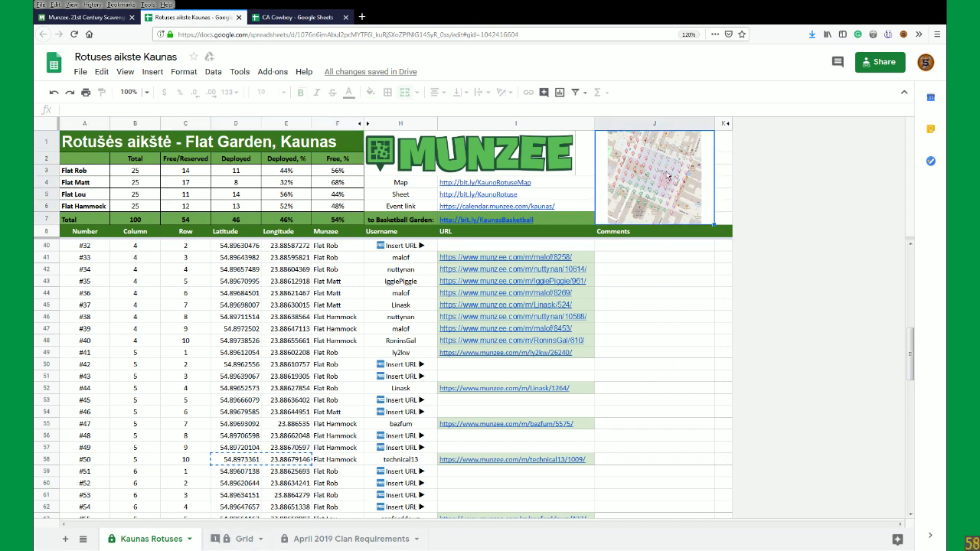
pyautogui.click(245, 545)
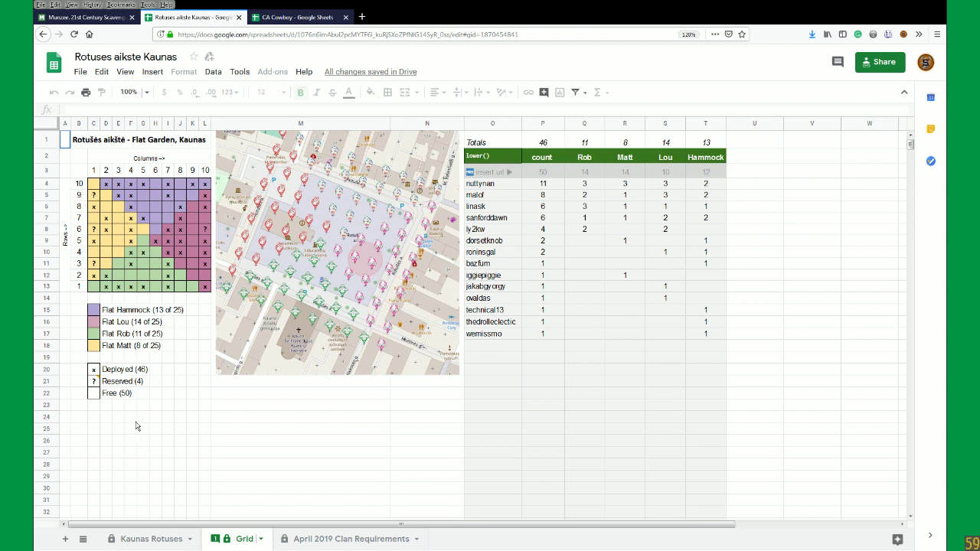
pyautogui.moveTo(93, 384)
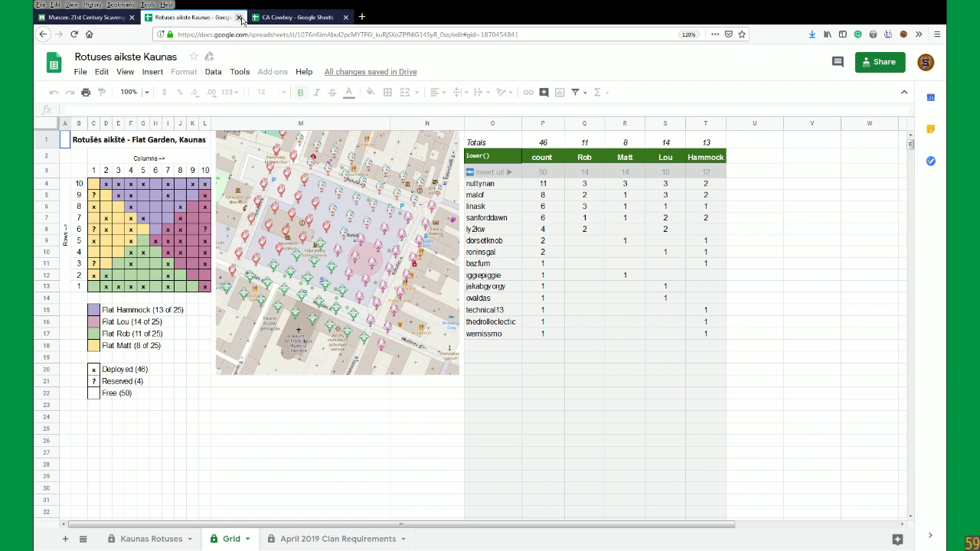
# - Close the spreadsheet tab and return to the undeployed list showing two Flat Hammocks
pyautogui.click(238, 17)
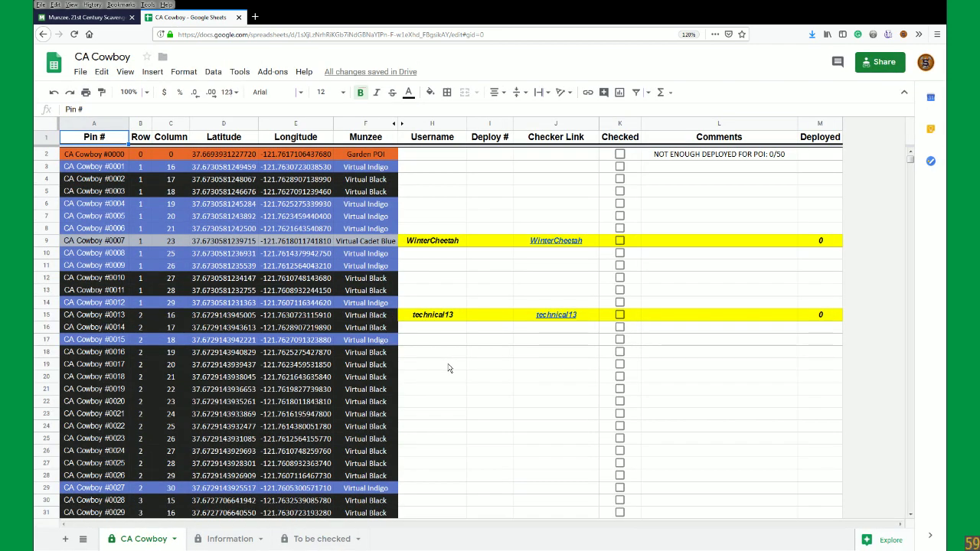
pyautogui.click(71, 17)
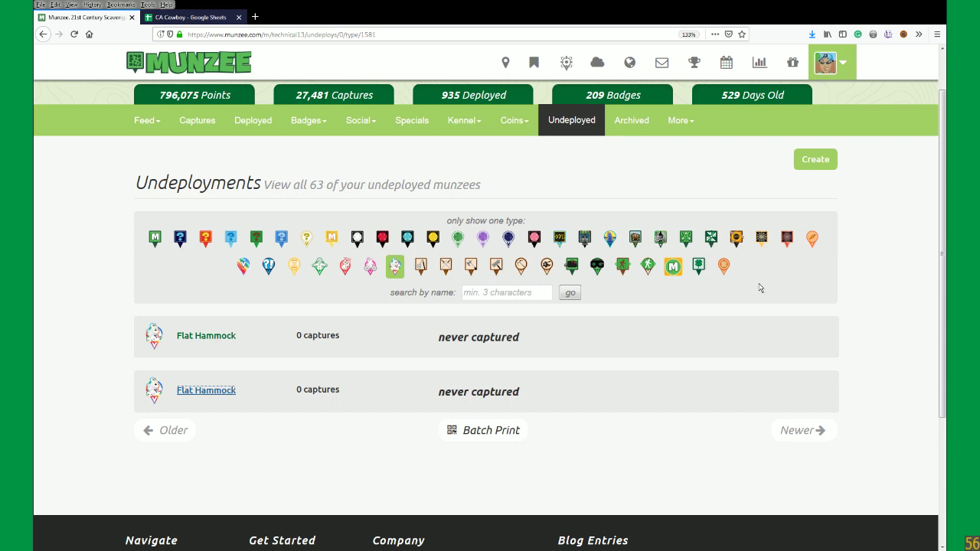
# - Refresh the Flat Hammock list, then clear the type filter to show all 61 undeployed munzees
pyautogui.click(395, 267)
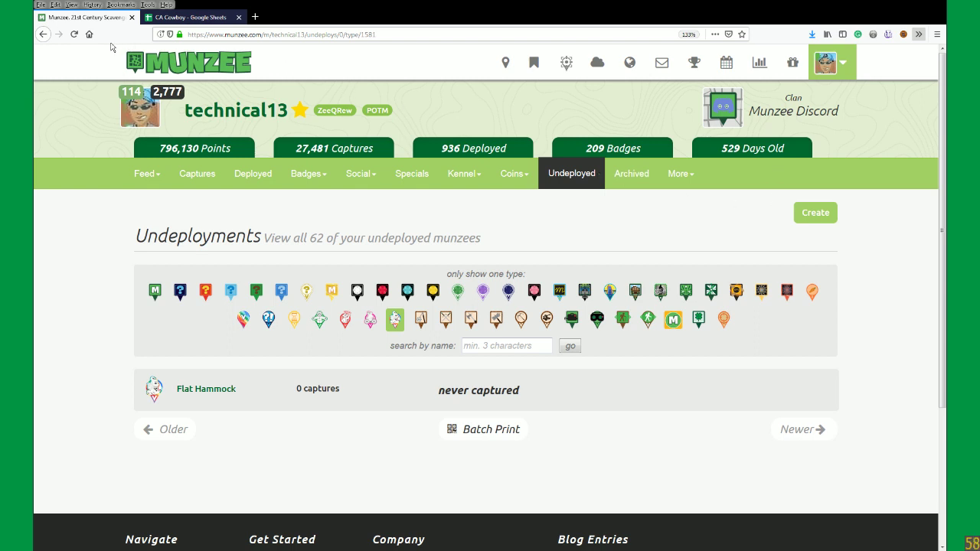
pyautogui.click(75, 34)
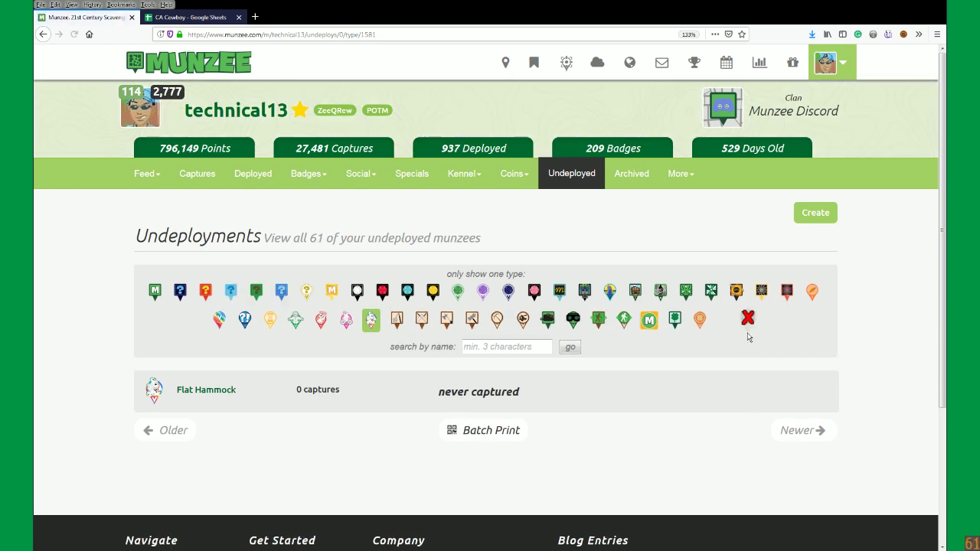
pyautogui.click(750, 325)
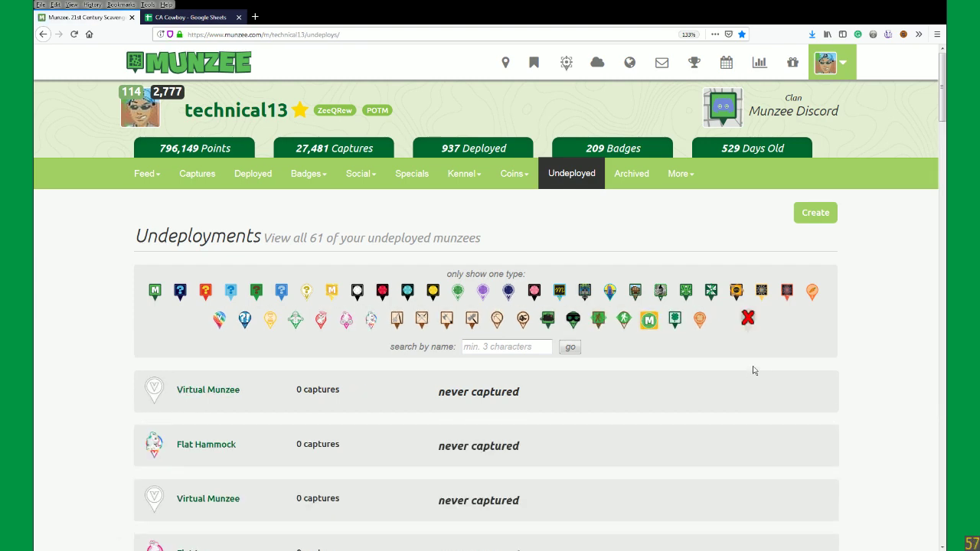
# - Refresh the undeployed page and filter it to Virtual Munzees only, scrolling to the bottom
pyautogui.scroll(-3, 650, 410)
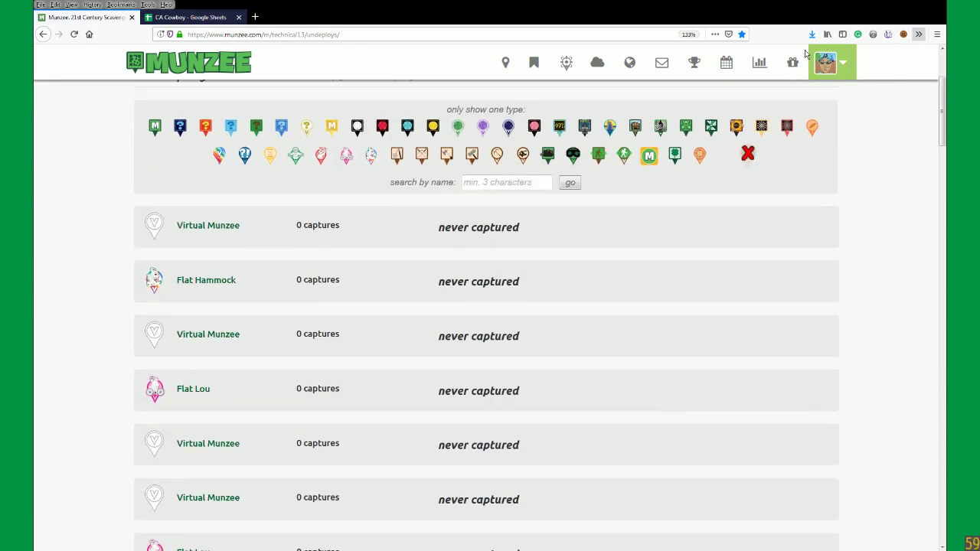
pyautogui.scroll(3, 704, 205)
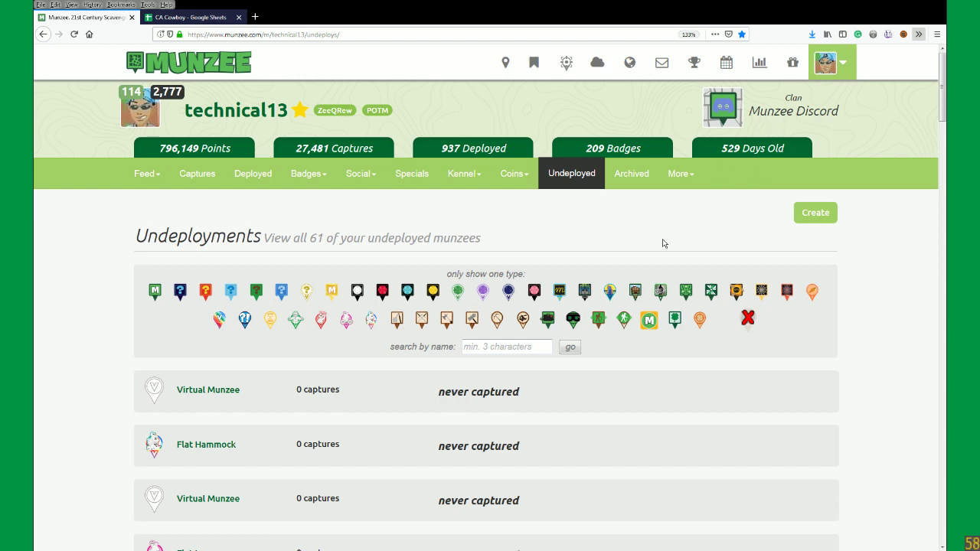
pyautogui.click(73, 34)
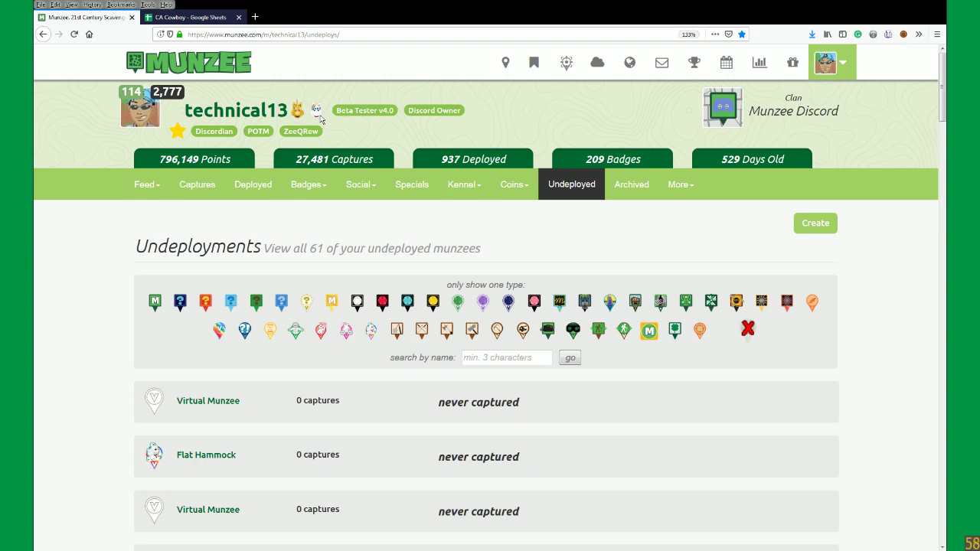
pyautogui.moveTo(178, 133)
pyautogui.click(218, 330)
pyautogui.scroll(-10, 127, 346)
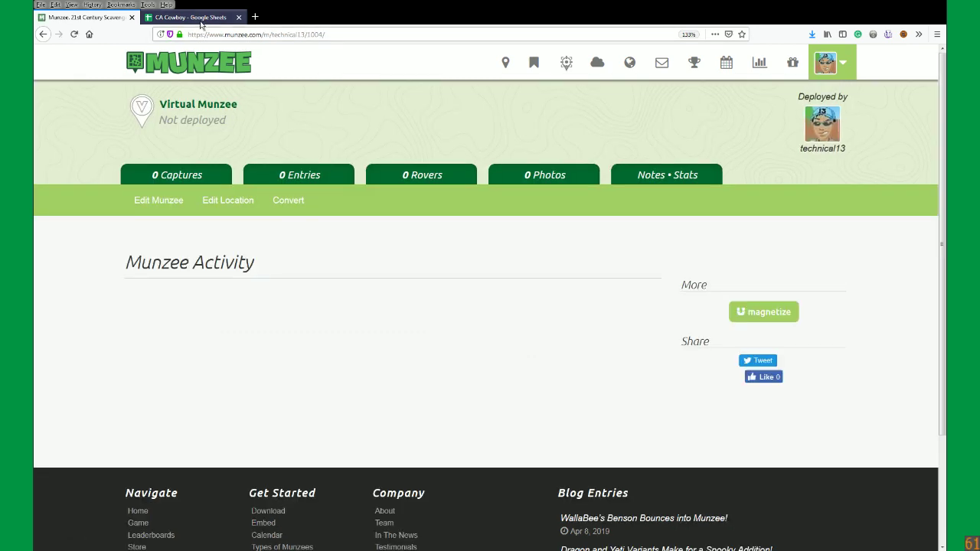
# - Select cell A1103 with CA Cowboy #1101 in the CA Cowboy sheet, then return to the munzee edit page
pyautogui.click(192, 17)
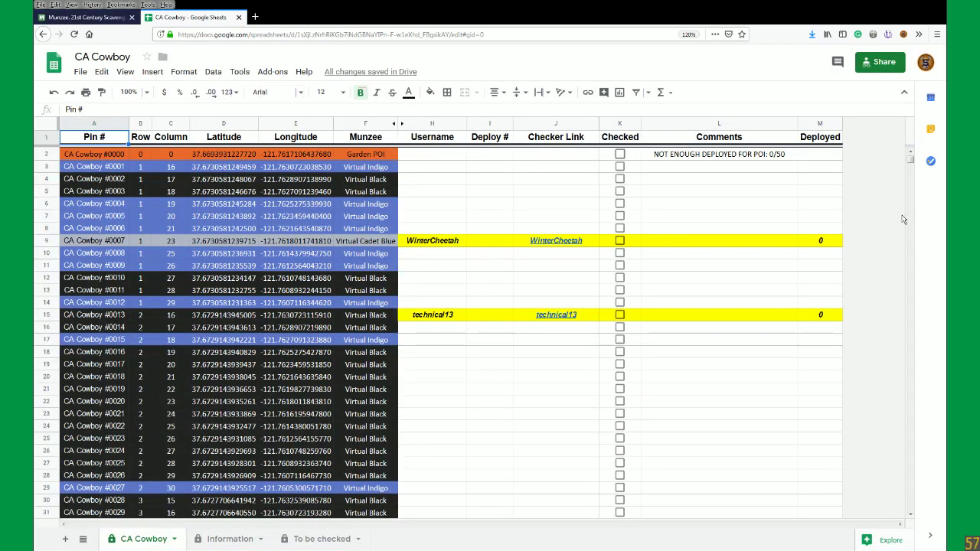
pyautogui.moveTo(912, 163); pyautogui.dragTo(901, 454)
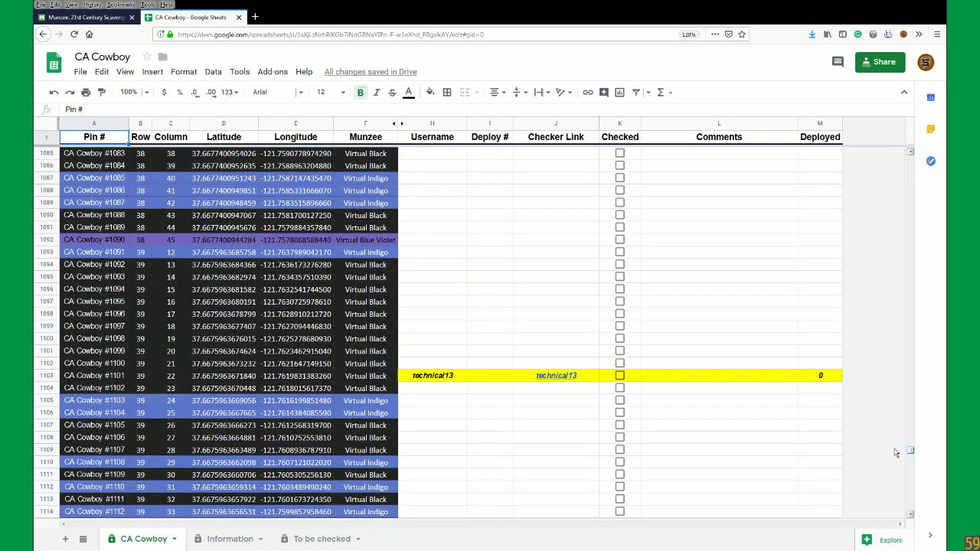
pyautogui.click(103, 378)
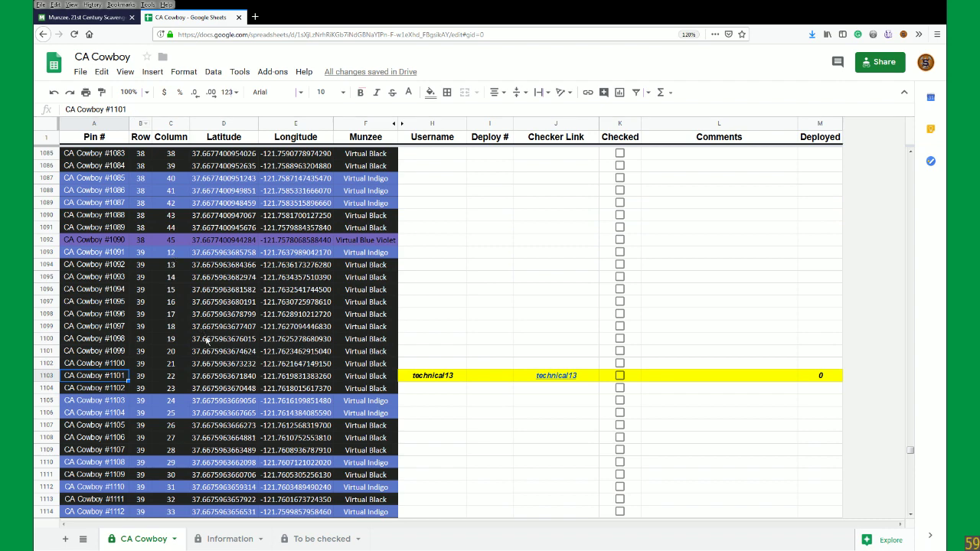
pyautogui.click(84, 17)
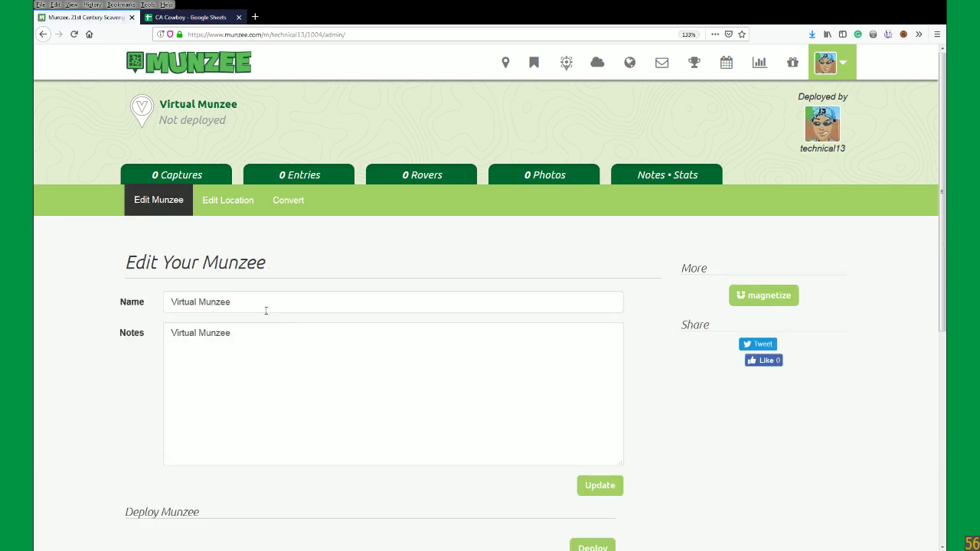
# - Set the name to CA Cowboy #1101 and start the notes with the pin name and '- Google sh'
pyautogui.tripleClick(230, 304)
pyautogui.write('CA Cowboy #1101')
pyautogui.press('Tab')
pyautogui.hotkey('ctrl', 'a')
pyautogui.write('CA Cowboy #1101')
pyautogui.write('-  ')
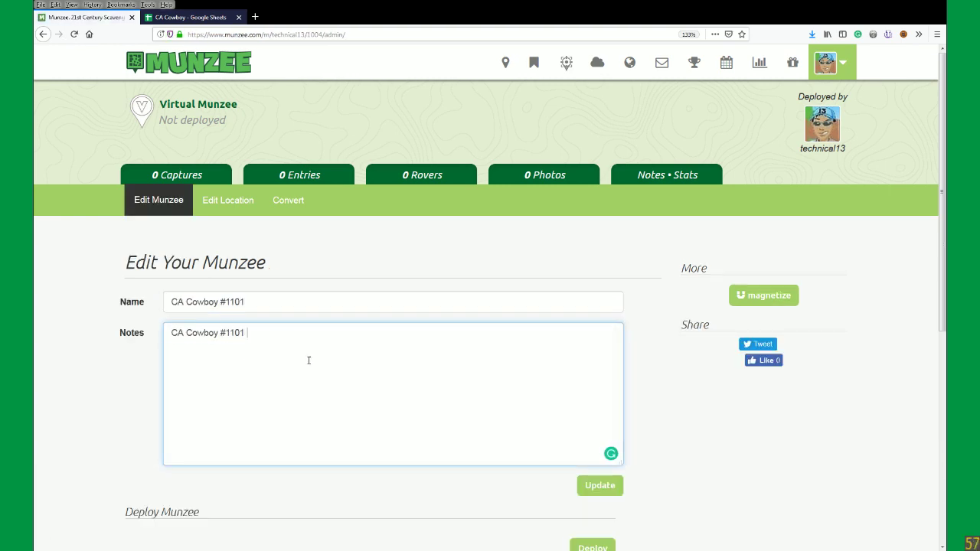
pyautogui.write('Google sheet:')
# - Copy the shareable link to cell A1103 from the CA Cowboy sheet
pyautogui.click(206, 17)
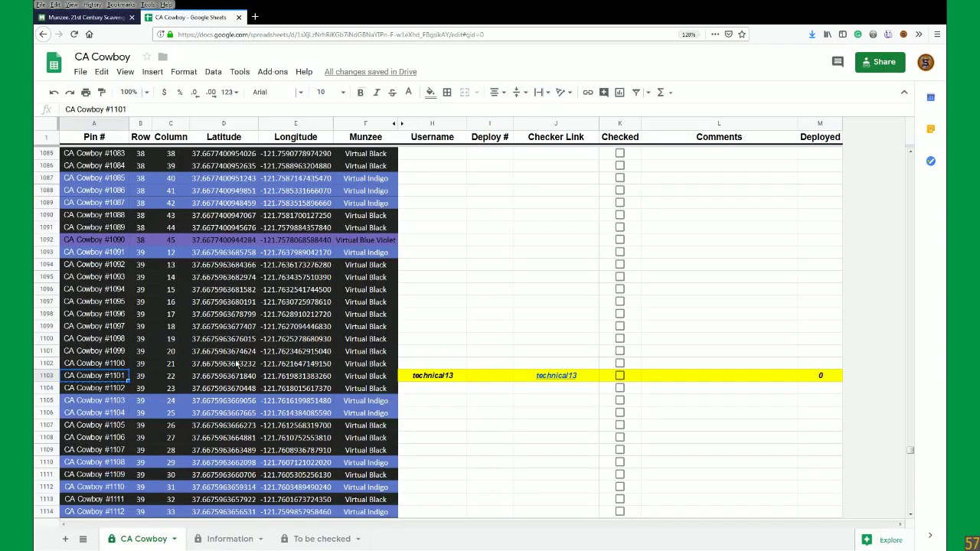
pyautogui.rightClick(84, 378)
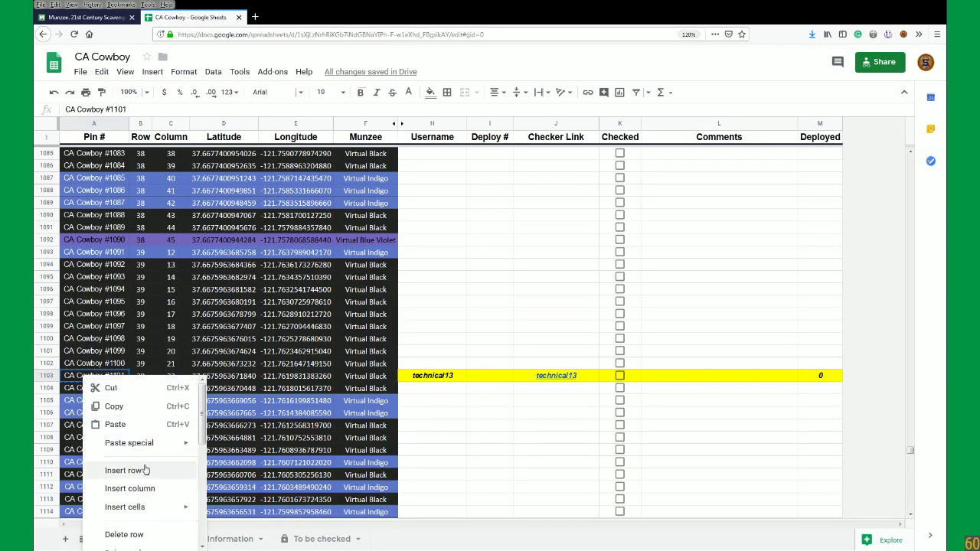
pyautogui.scroll(-2, 144, 472)
pyautogui.click(137, 506)
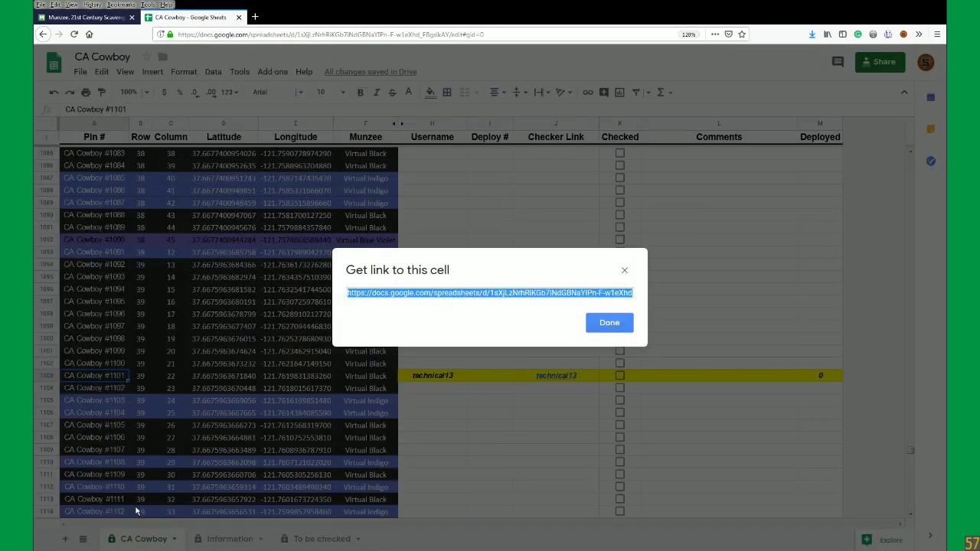
pyautogui.click(613, 330)
pyautogui.click(81, 17)
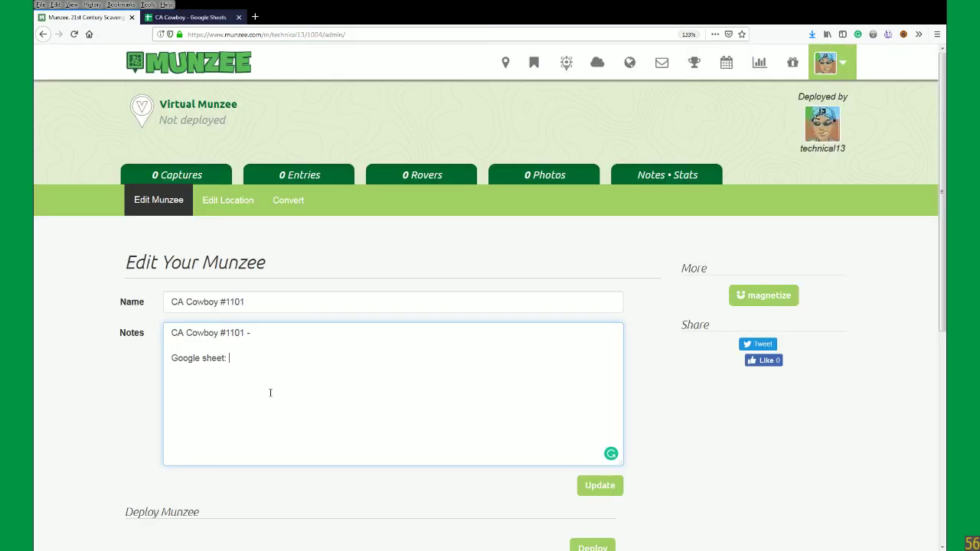
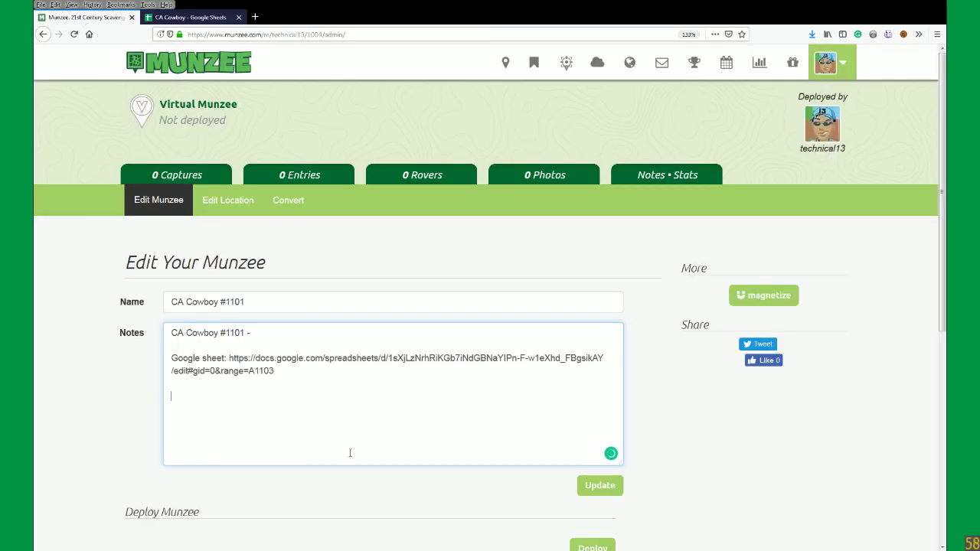
pyautogui.write('Coordination chat: https:')
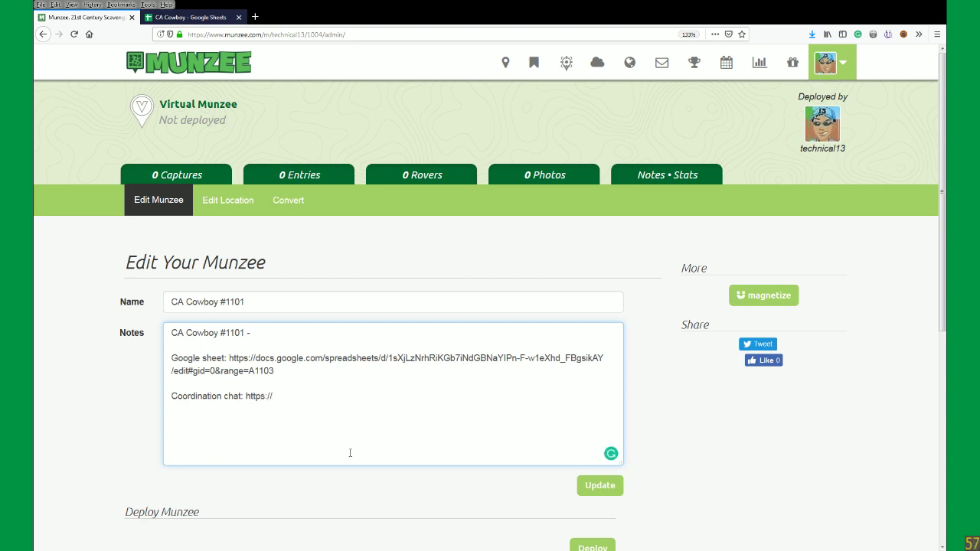
pyautogui.write('//discord.me/Munzee')
pyautogui.click(599, 486)
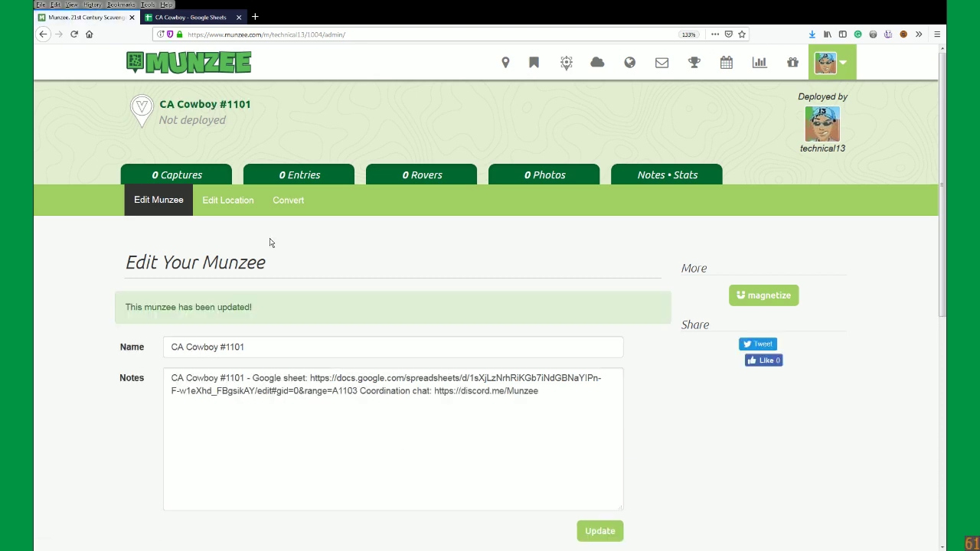
# - Copy row 1103's latitude and longitude from the CA Cowboy sheet for the location page
pyautogui.click(210, 200)
pyautogui.click(192, 17)
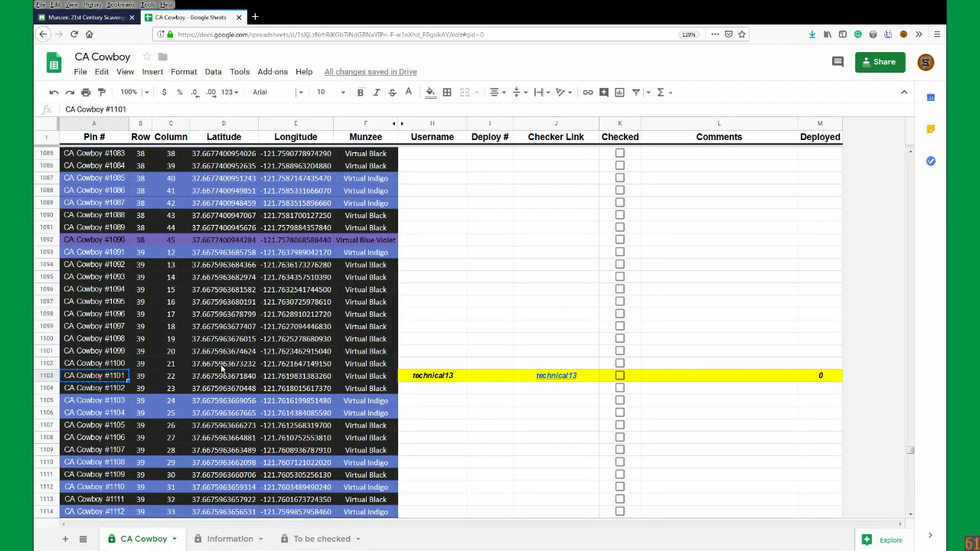
pyautogui.moveTo(224, 376); pyautogui.dragTo(295, 375)
pyautogui.hotkey('ctrl', 'c')
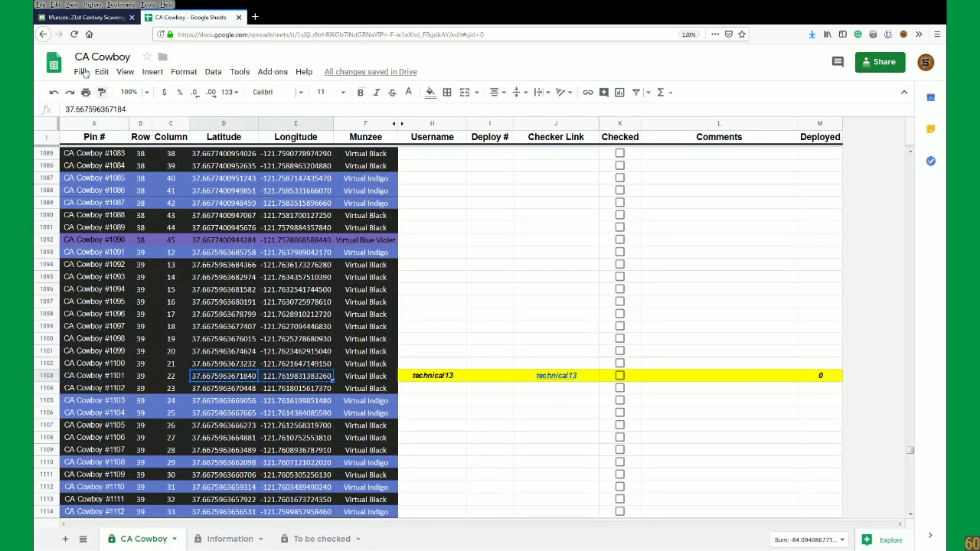
pyautogui.click(84, 19)
pyautogui.scroll(-5, 92, 403)
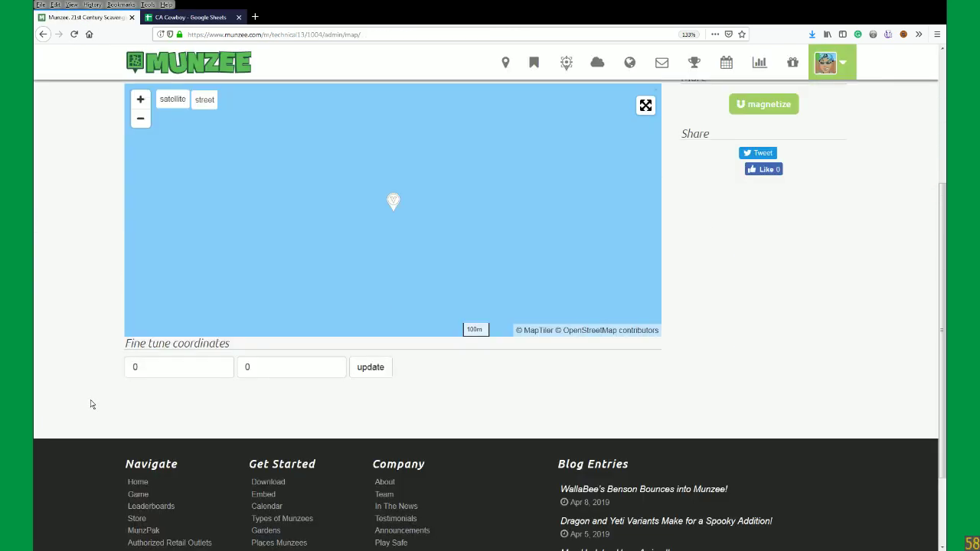
pyautogui.scroll(3, 91, 404)
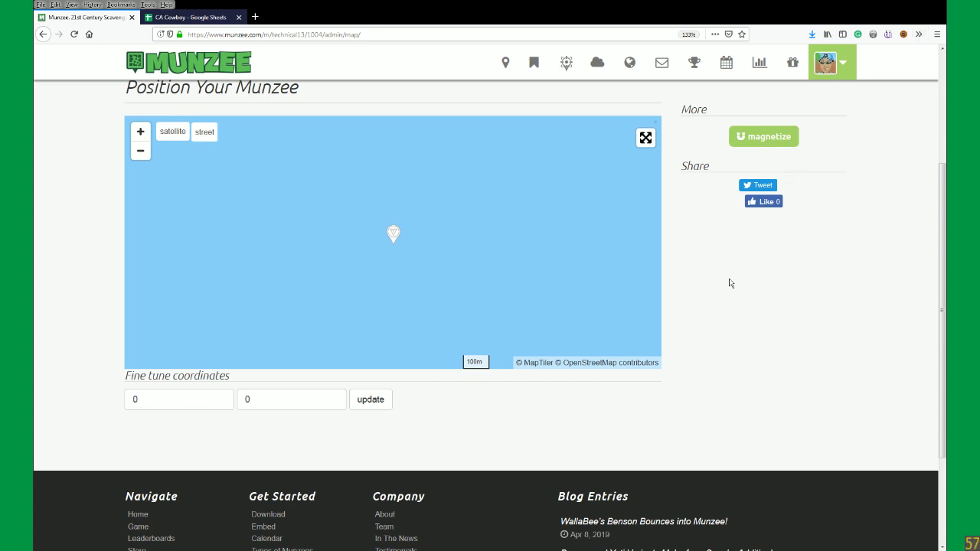
# - Reload the location page and look up the pasted coordinates on the map
pyautogui.click(74, 34)
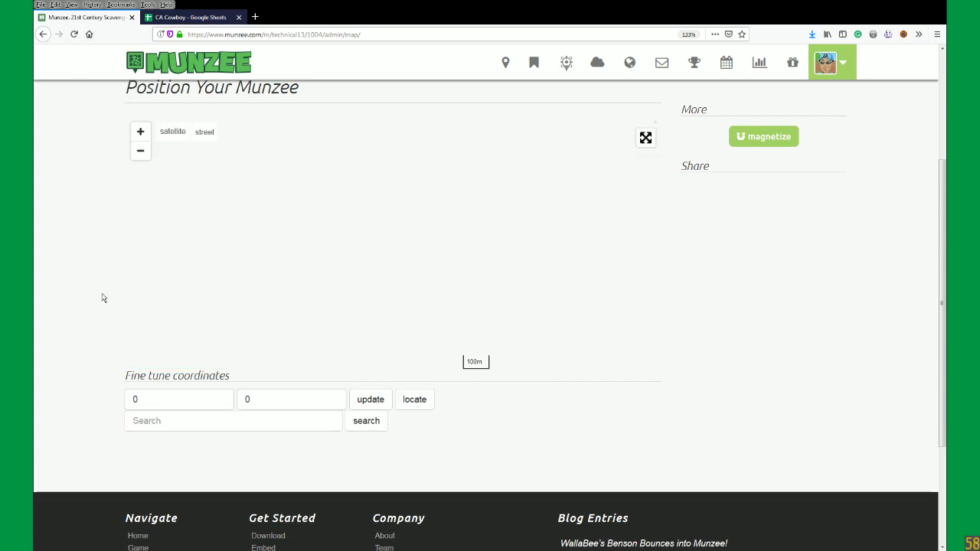
pyautogui.click(159, 421)
pyautogui.hotkey('ctrl', 'v')
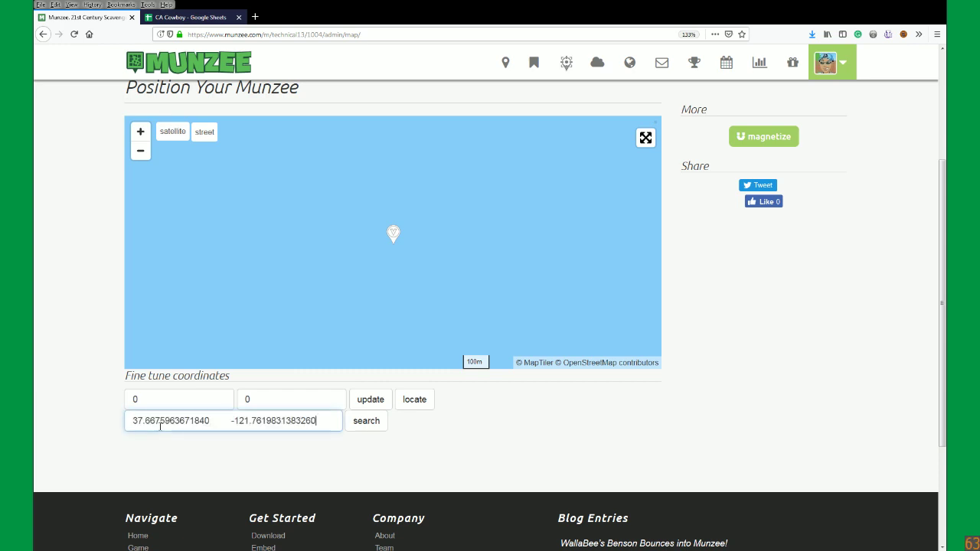
pyautogui.click(407, 403)
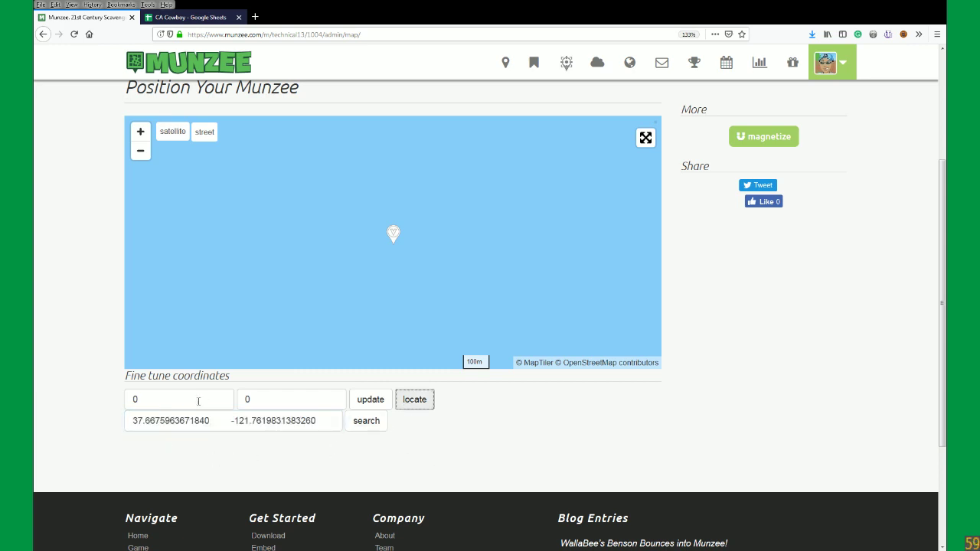
# - Save fine-tune latitude 37.6675963671840 and longitude -121.7619831383260 in their separate fields
pyautogui.doubleClick(159, 398)
pyautogui.hotkey('ctrl', 'v')
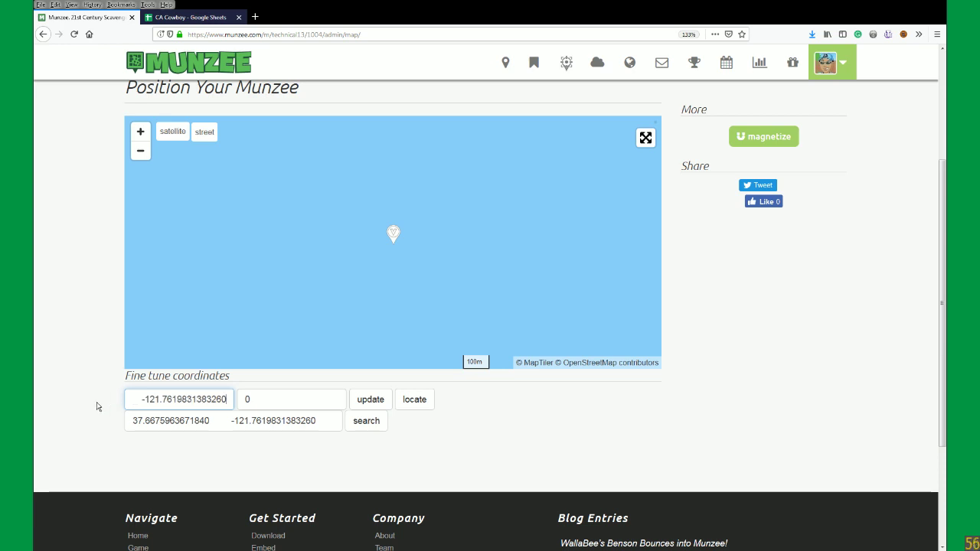
pyautogui.hotkey('ctrl', 'shift', 'Left')
pyautogui.hotkey('ctrl', 'shift', 'Left')
pyautogui.hotkey('ctrl', 'shift', 'Left')
pyautogui.hotkey('ctrl', 'x')
pyautogui.press('Tab')
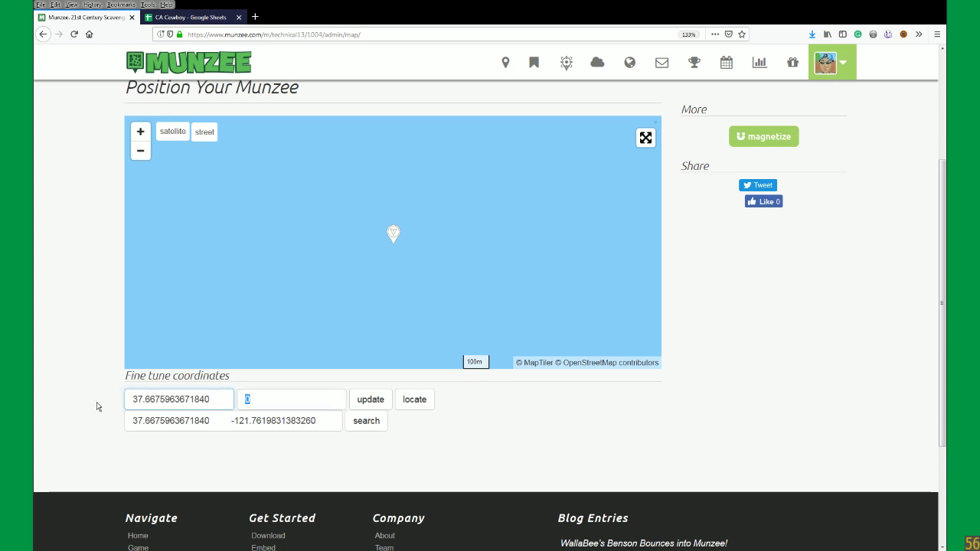
pyautogui.hotkey('ctrl', 'v')
pyautogui.press('Tab')
pyautogui.press('Return')
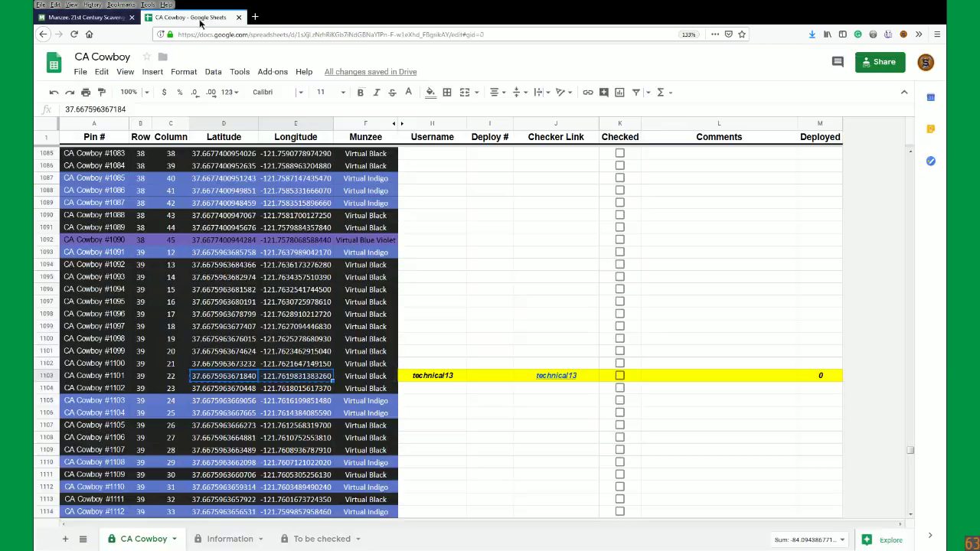
# - Check the sheet and review the munzee page now placed in Livermore
pyautogui.click(190, 17)
pyautogui.click(84, 17)
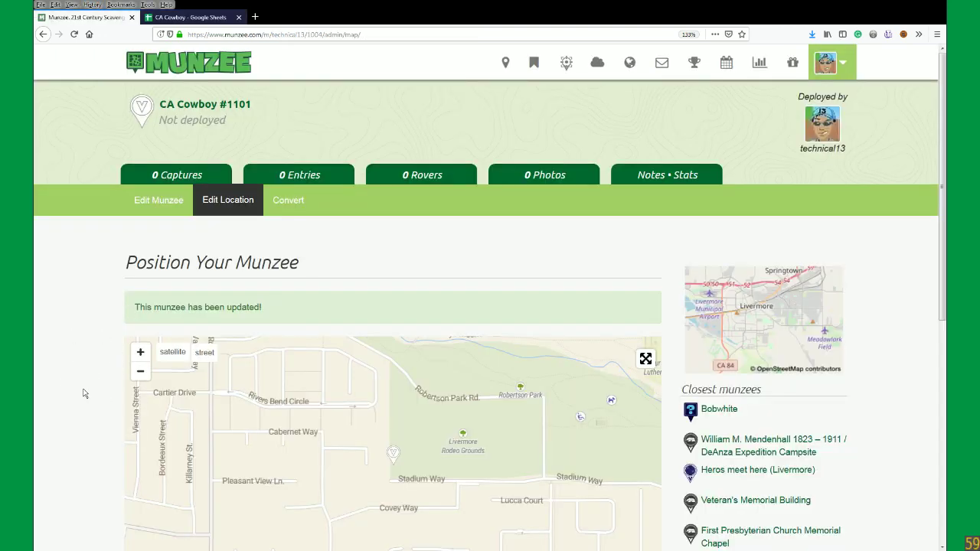
pyautogui.scroll(-3, 75, 392)
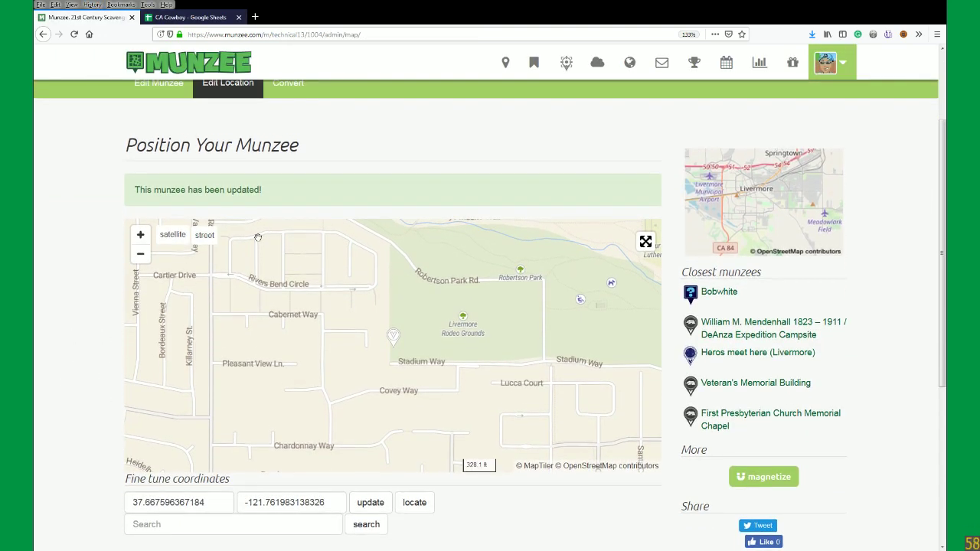
pyautogui.scroll(3, 74, 393)
pyautogui.click(292, 201)
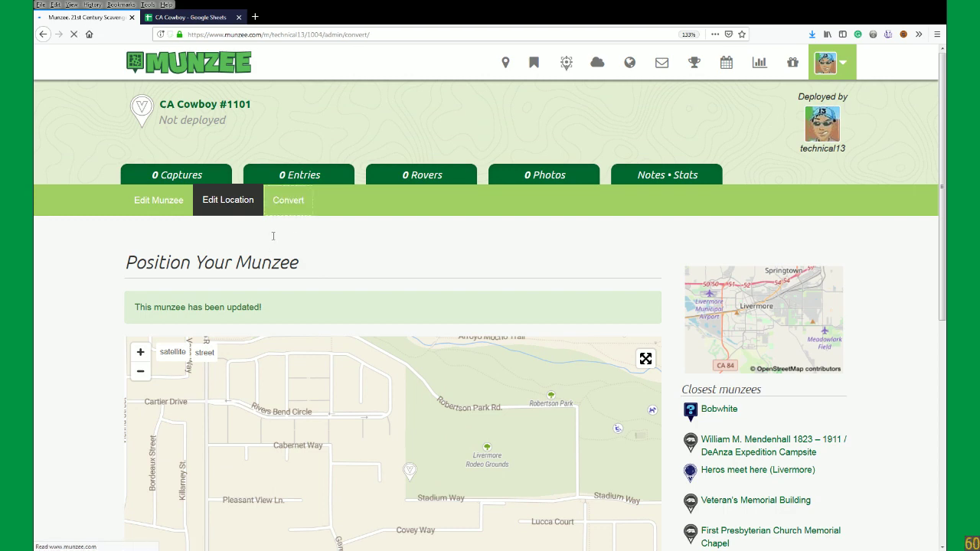
# - Choose the black pin type for CA Cowboy #1101 and confirm the Virtual Black conversion
pyautogui.scroll(-3, 52, 383)
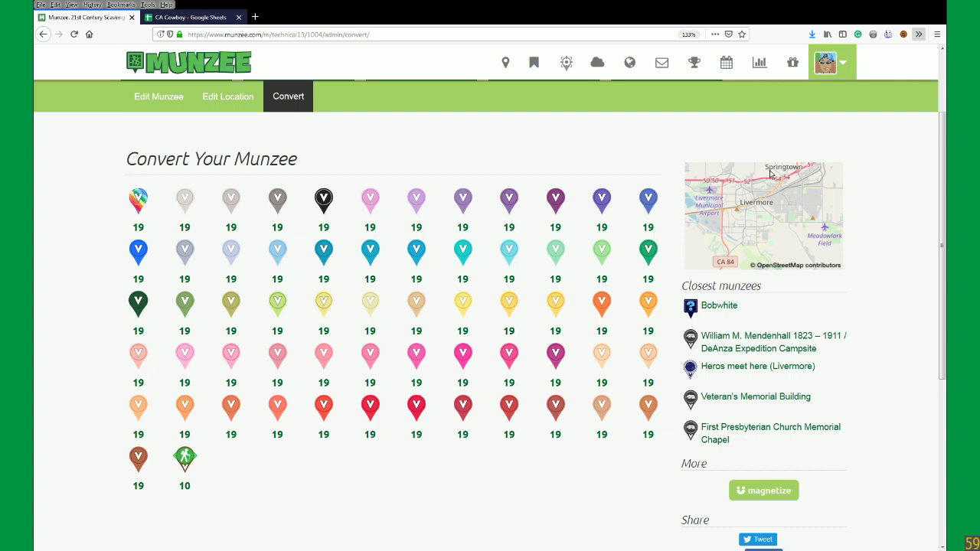
pyautogui.click(73, 35)
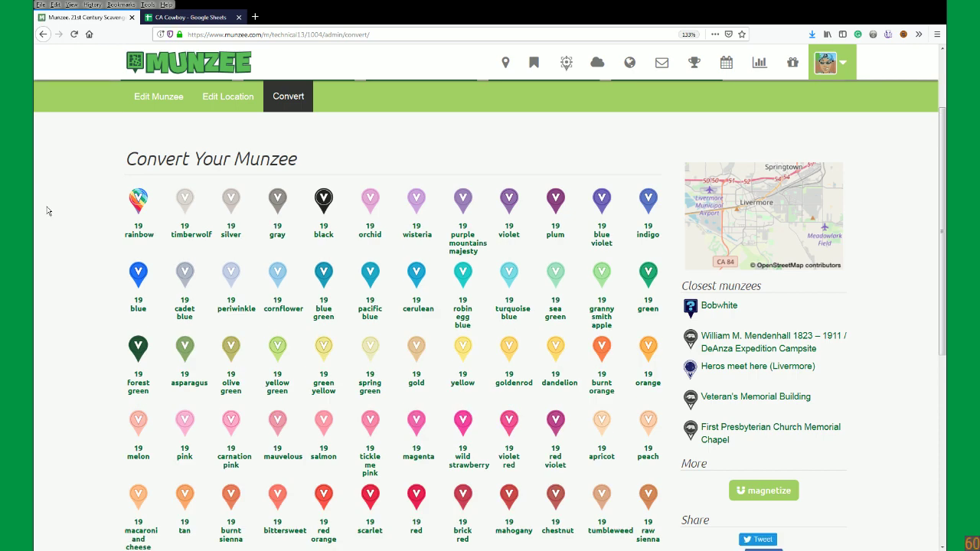
pyautogui.scroll(-2, 38, 268)
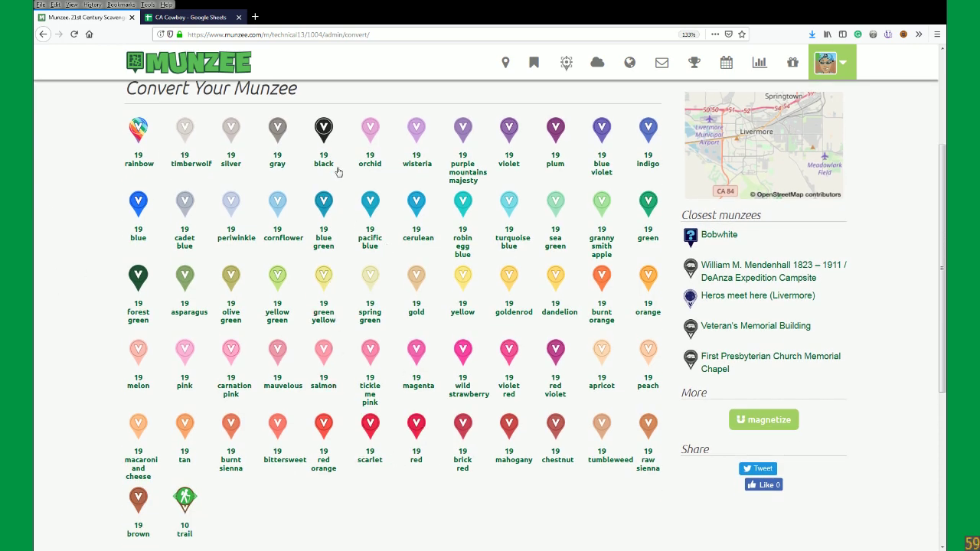
pyautogui.click(319, 132)
pyautogui.click(531, 244)
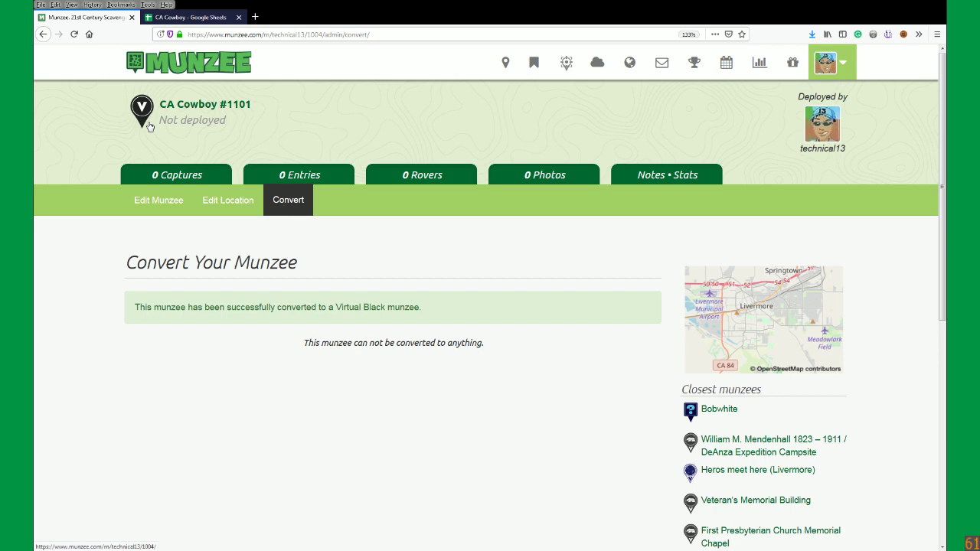
pyautogui.click(224, 202)
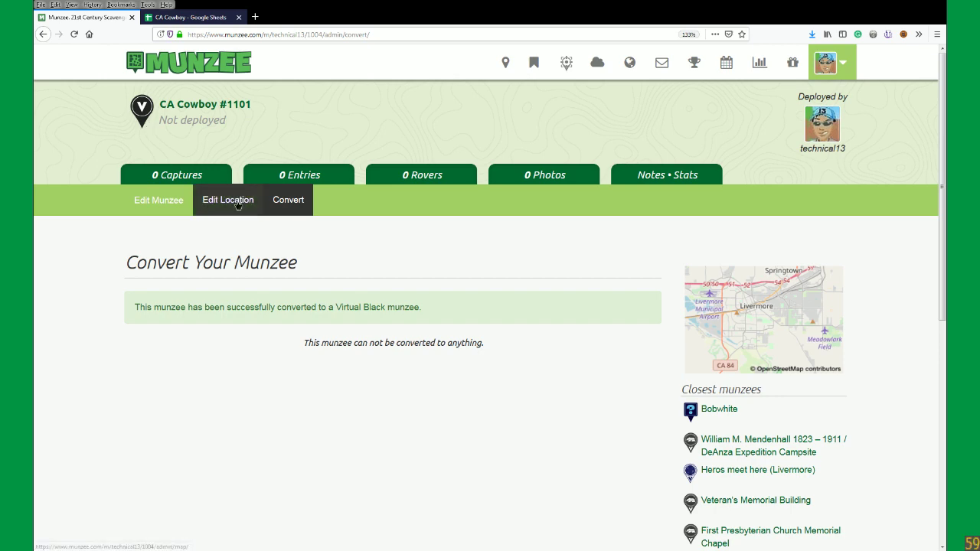
# - Copy munzee number 1004 from the page address into row 1103's Deploy # cell
pyautogui.click(183, 208)
pyautogui.scroll(-1, 97, 339)
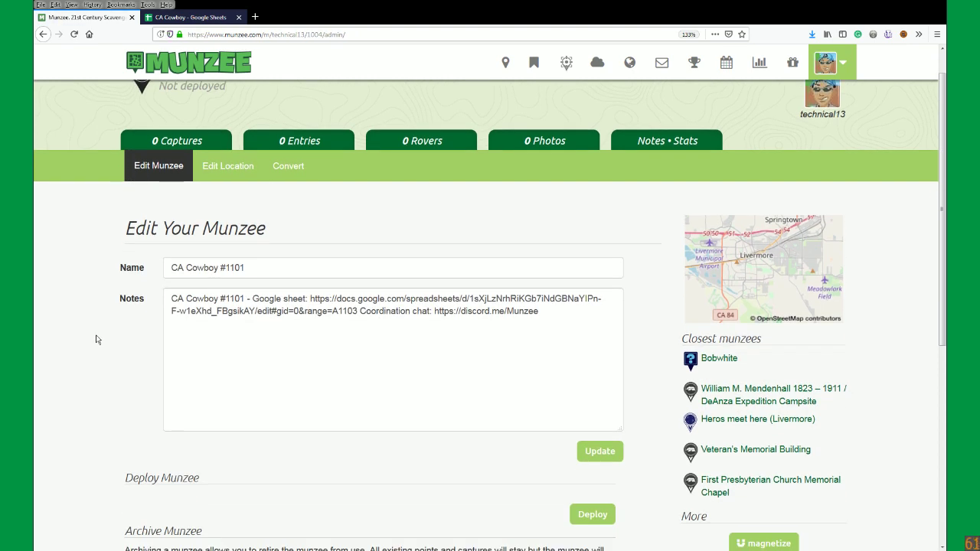
pyautogui.click(193, 18)
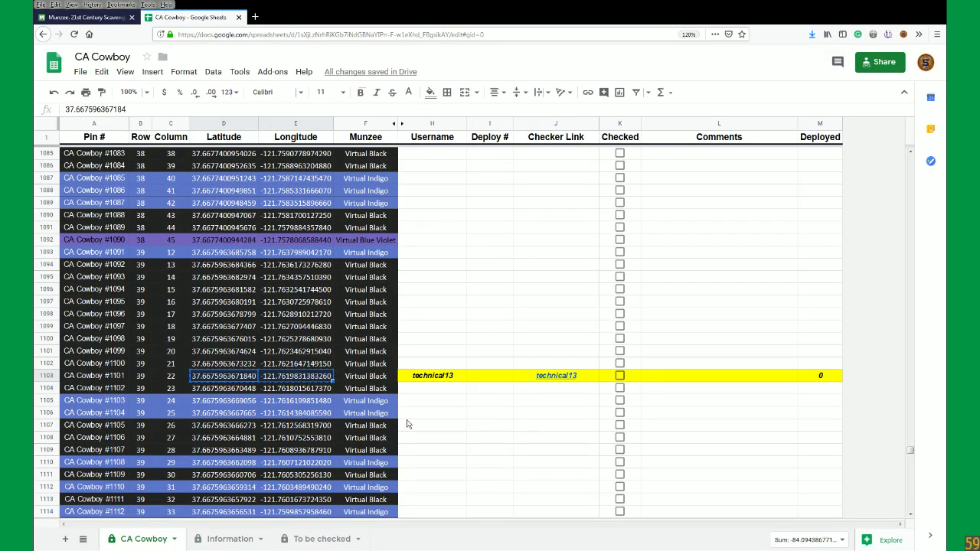
pyautogui.click(427, 376)
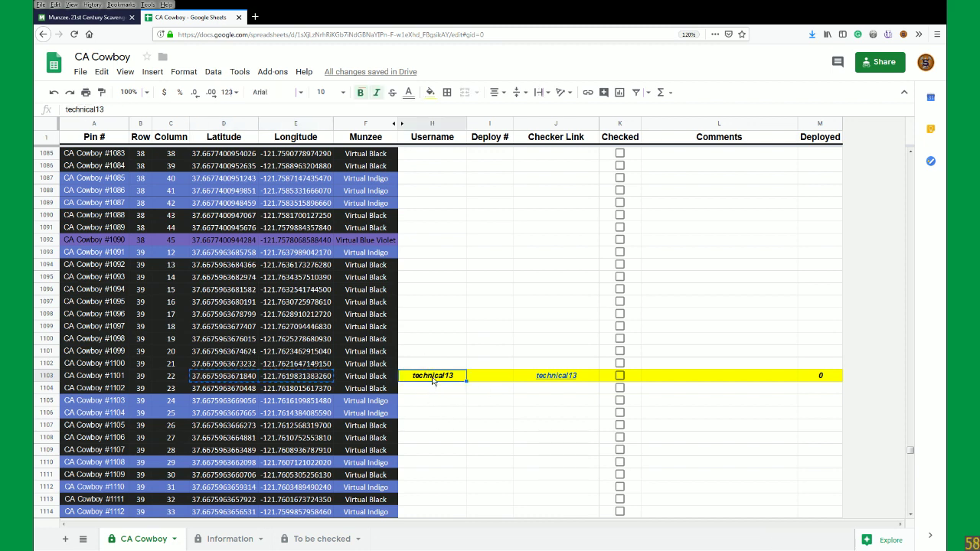
pyautogui.click(491, 378)
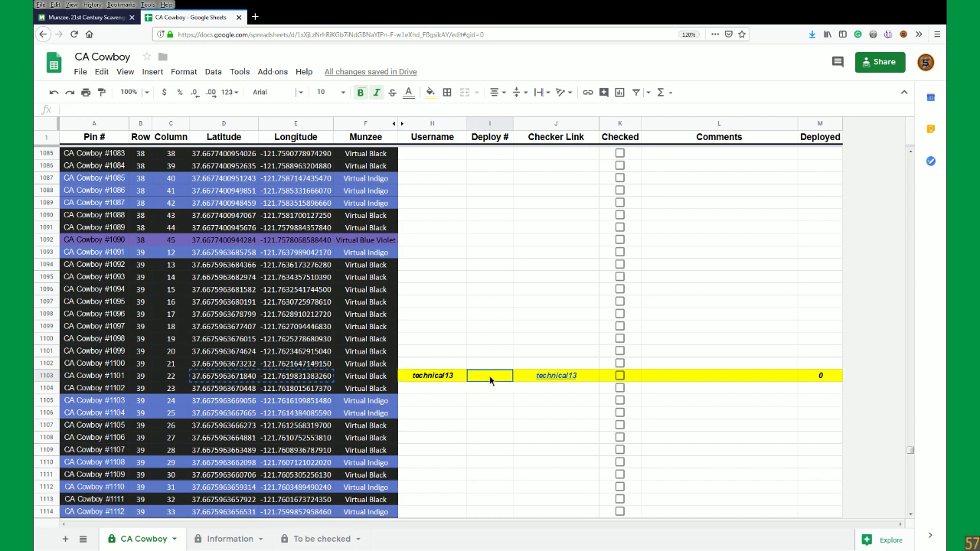
pyautogui.click(85, 17)
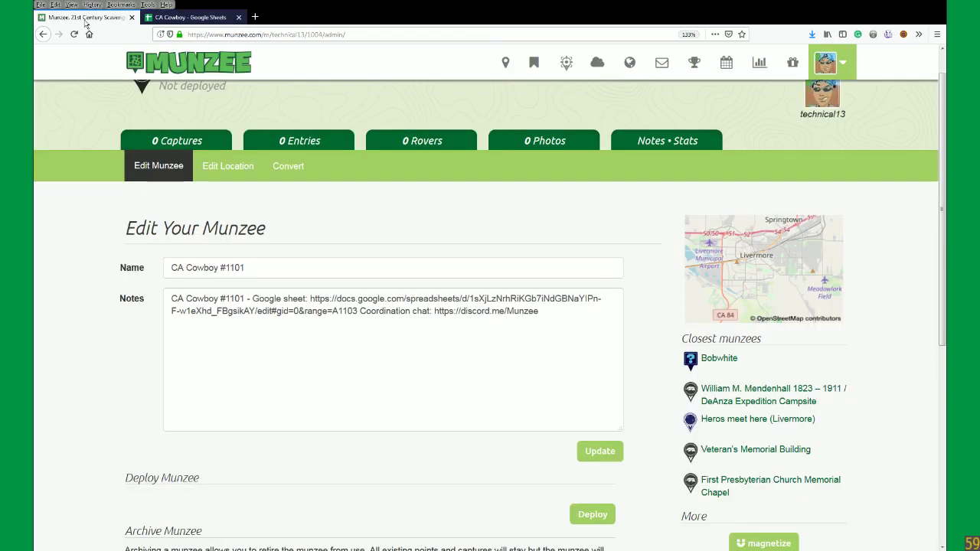
pyautogui.doubleClick(315, 34)
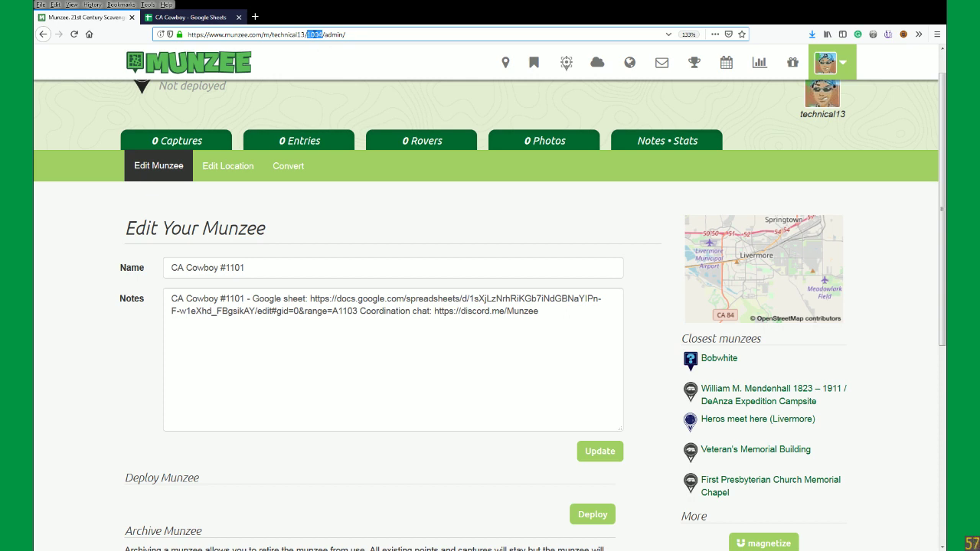
pyautogui.click(183, 16)
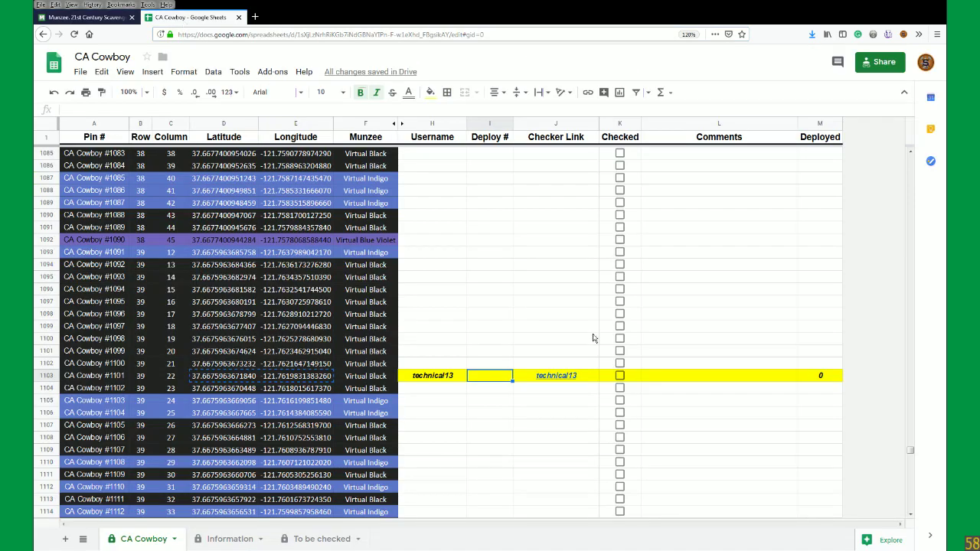
pyautogui.write('1004')
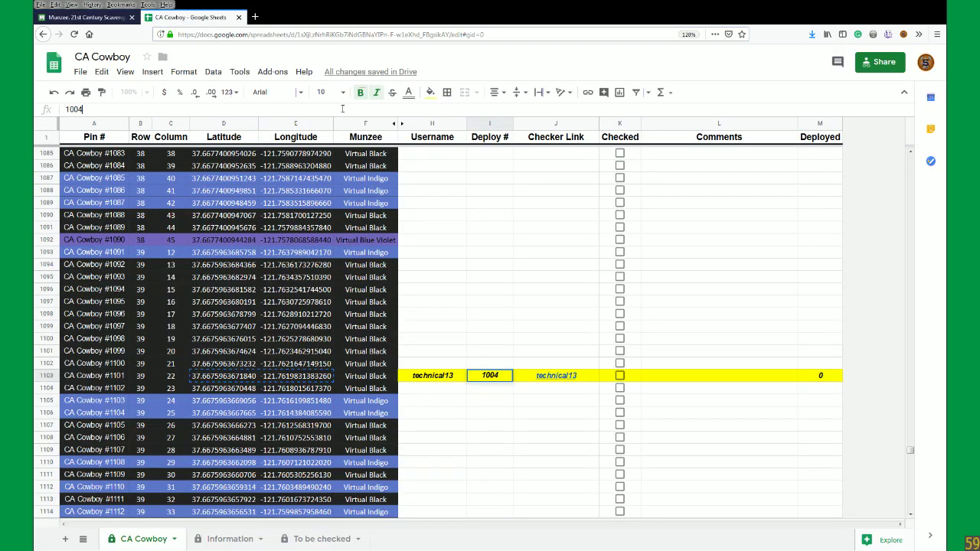
pyautogui.press('Tab')
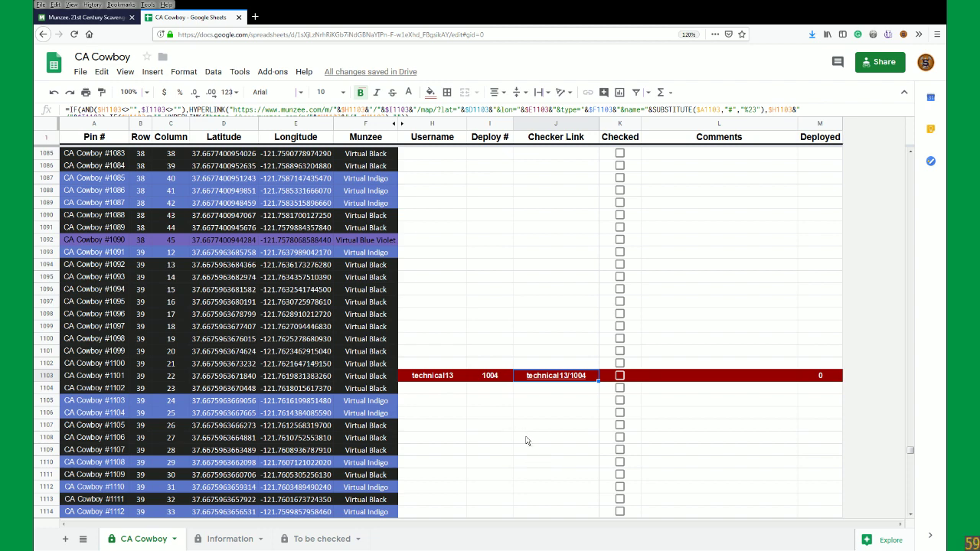
# - Test and clear entries technical13 and 1234 in row 1102, then open row 1103's checker link
pyautogui.click(441, 365)
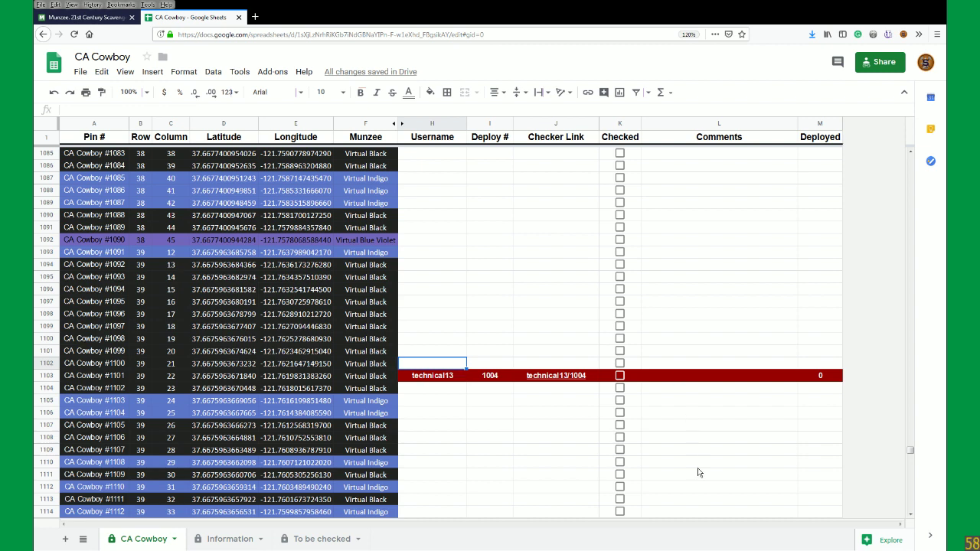
pyautogui.write('technical13')
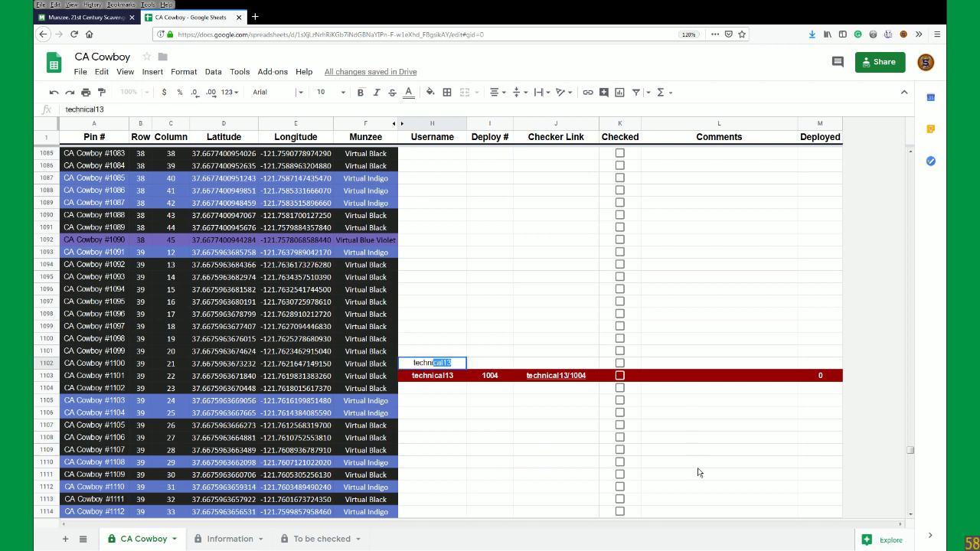
pyautogui.press('Tab')
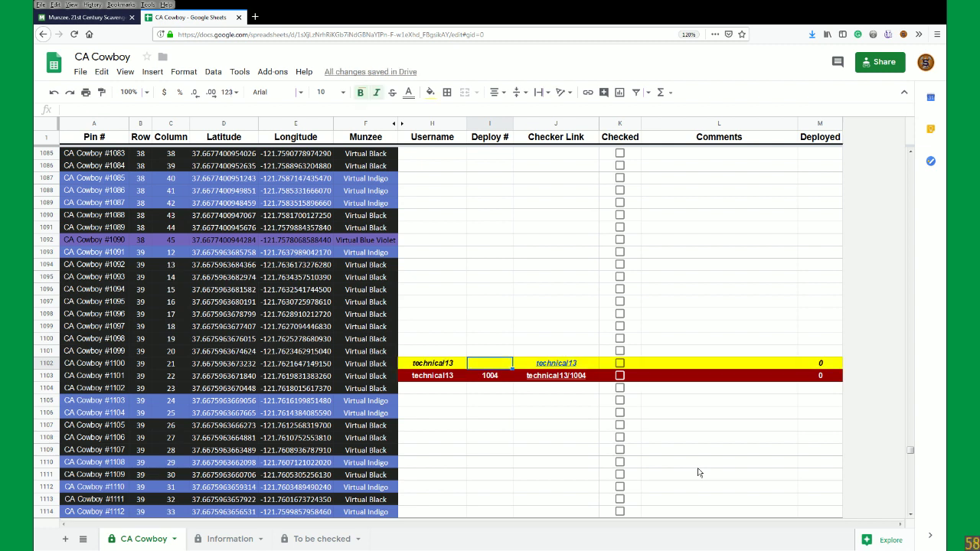
pyautogui.write('1234')
pyautogui.press('Tab')
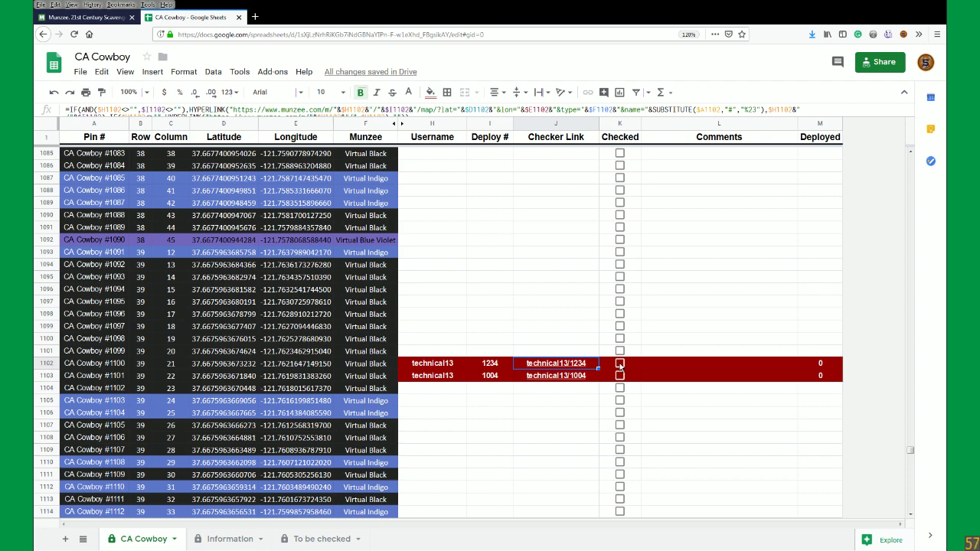
pyautogui.click(619, 364)
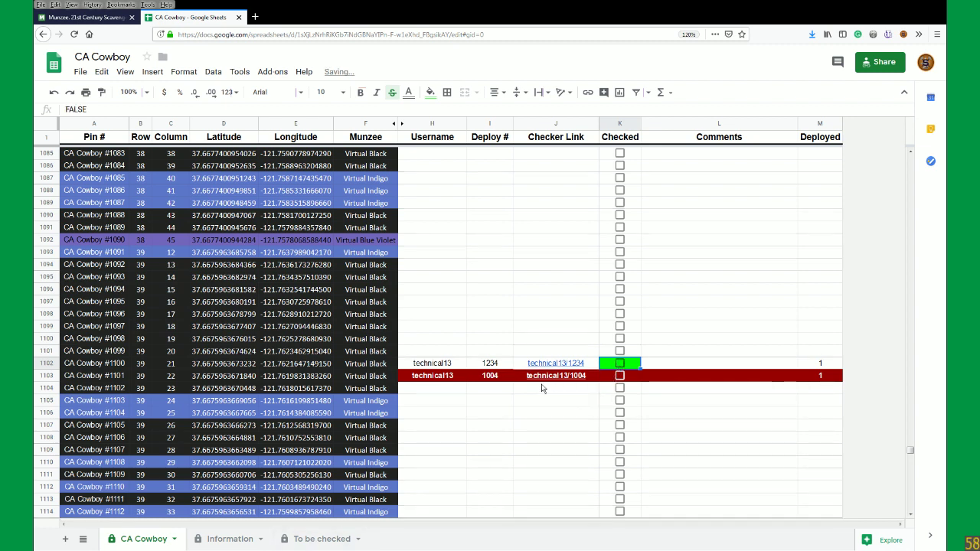
pyautogui.moveTo(490, 365); pyautogui.dragTo(435, 367)
pyautogui.press('Delete')
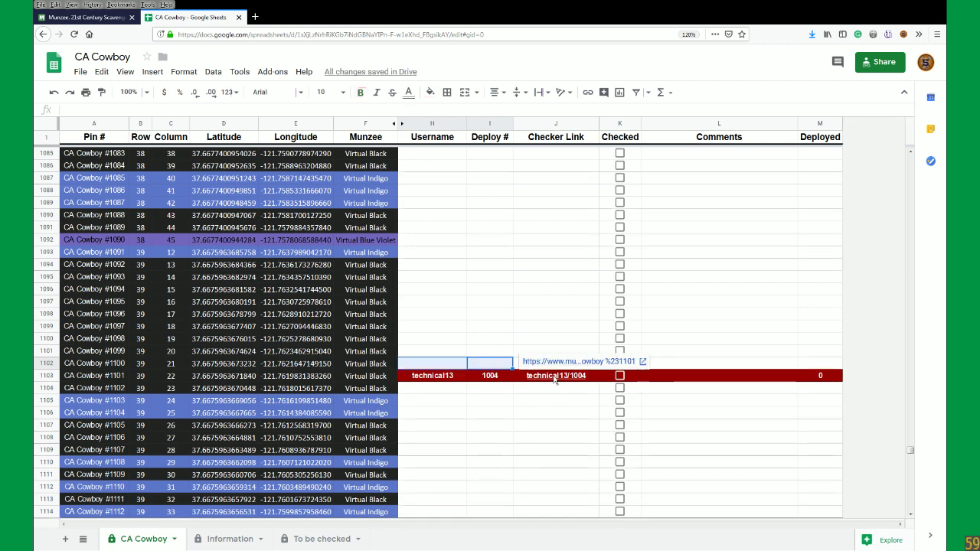
pyautogui.click(563, 361)
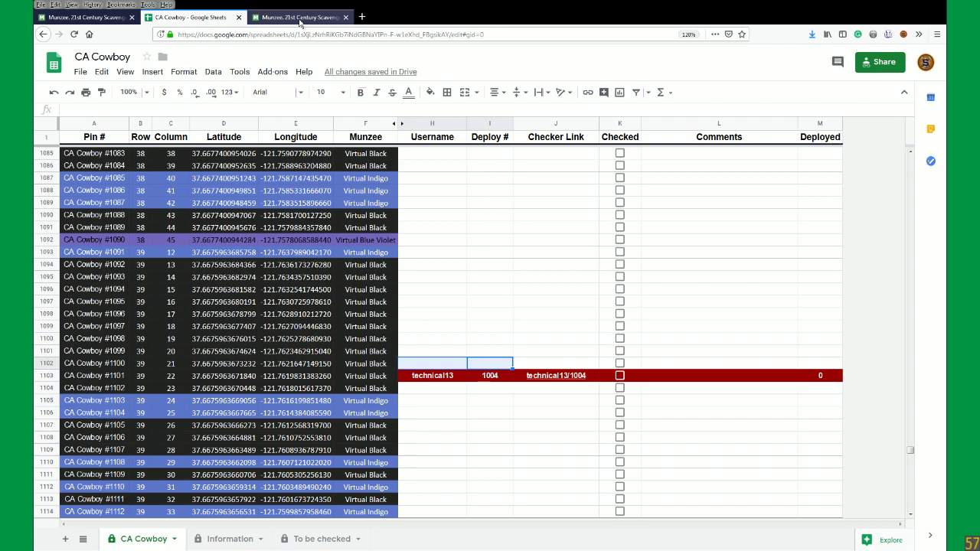
# - Rerun the #1101 checker link and dismiss its 'needs to be deployed' alert
pyautogui.click(299, 19)
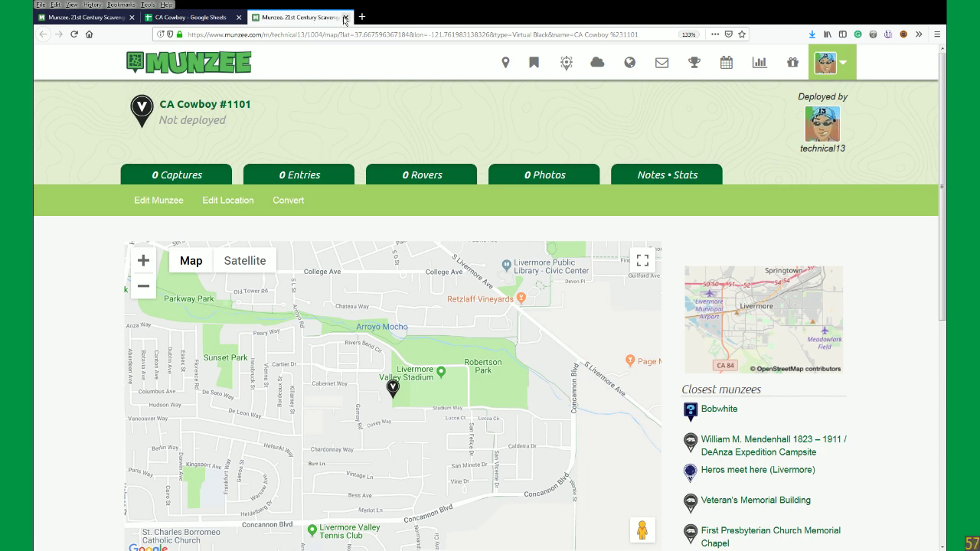
pyautogui.click(74, 34)
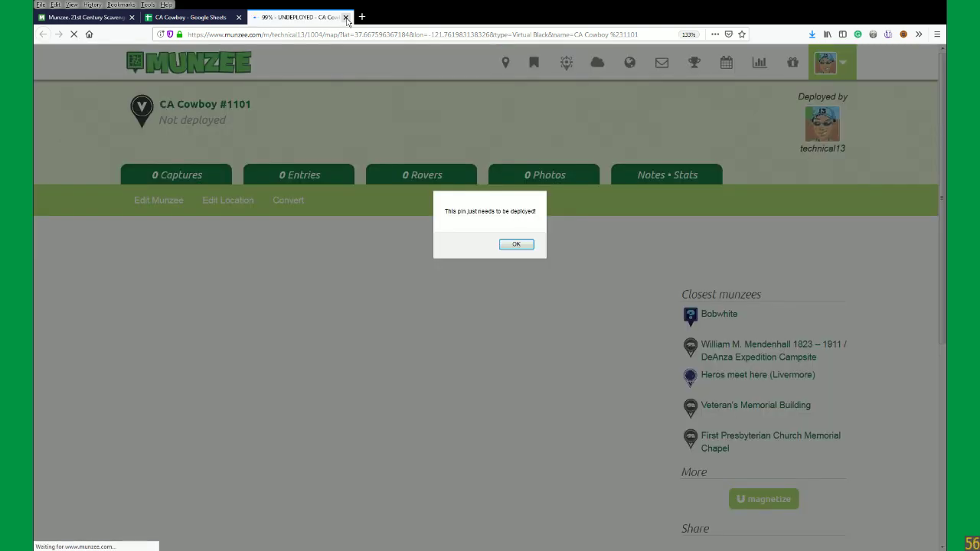
pyautogui.click(346, 18)
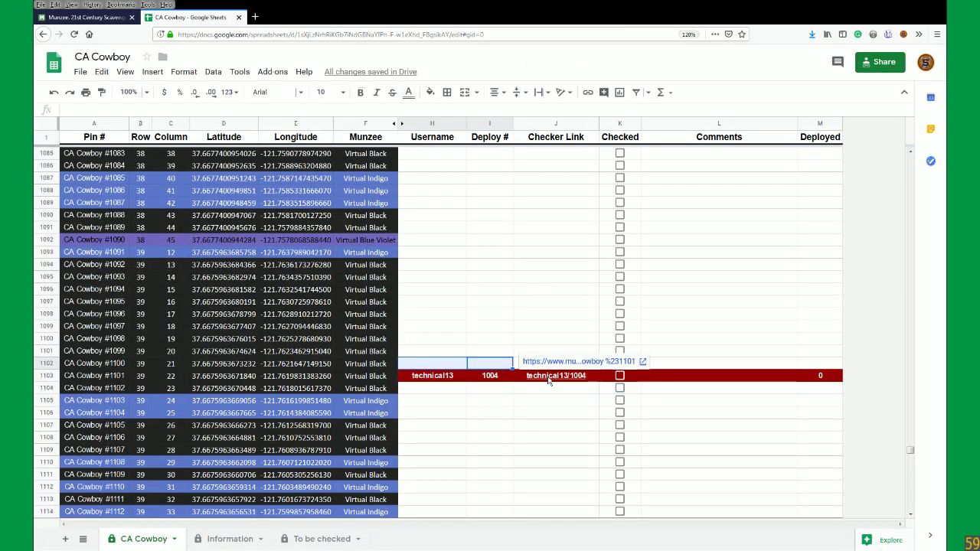
pyautogui.click(551, 363)
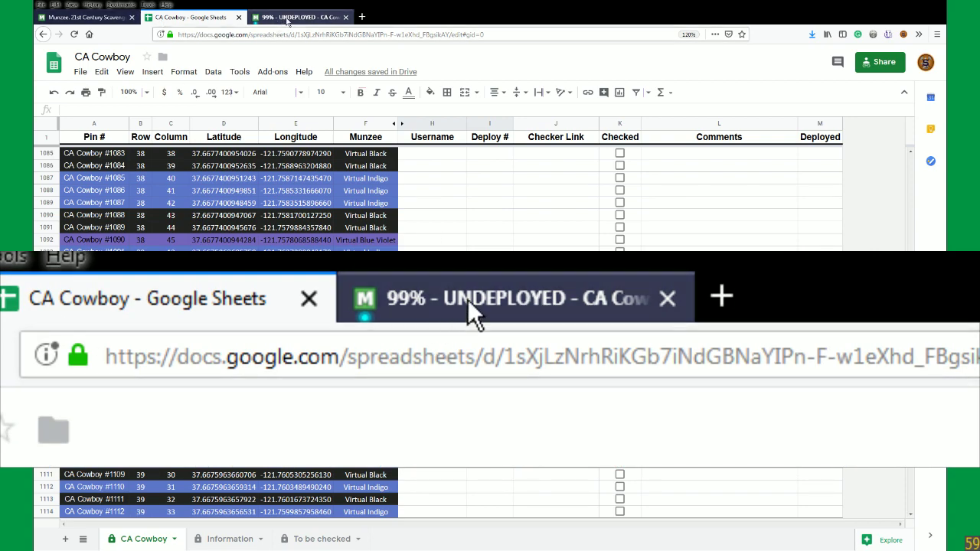
pyautogui.click(285, 17)
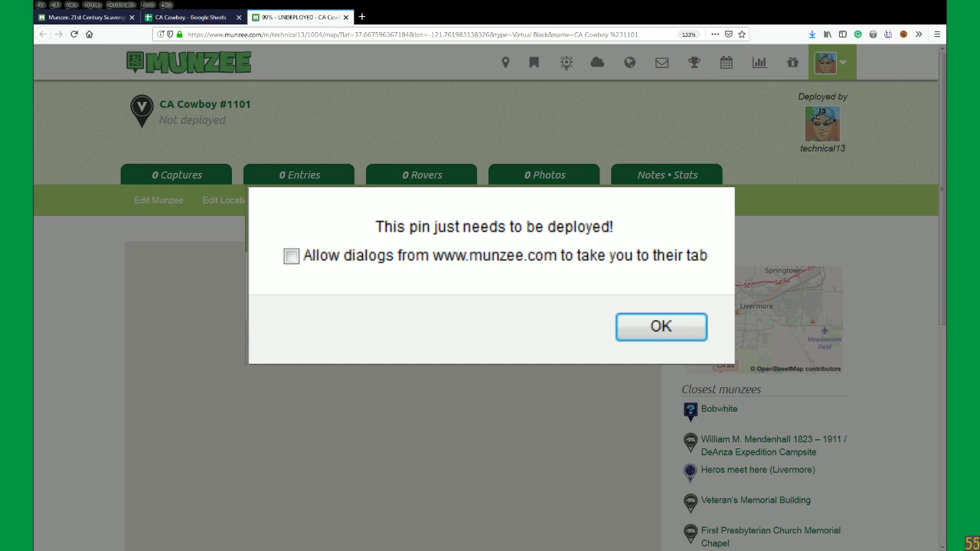
pyautogui.click(656, 330)
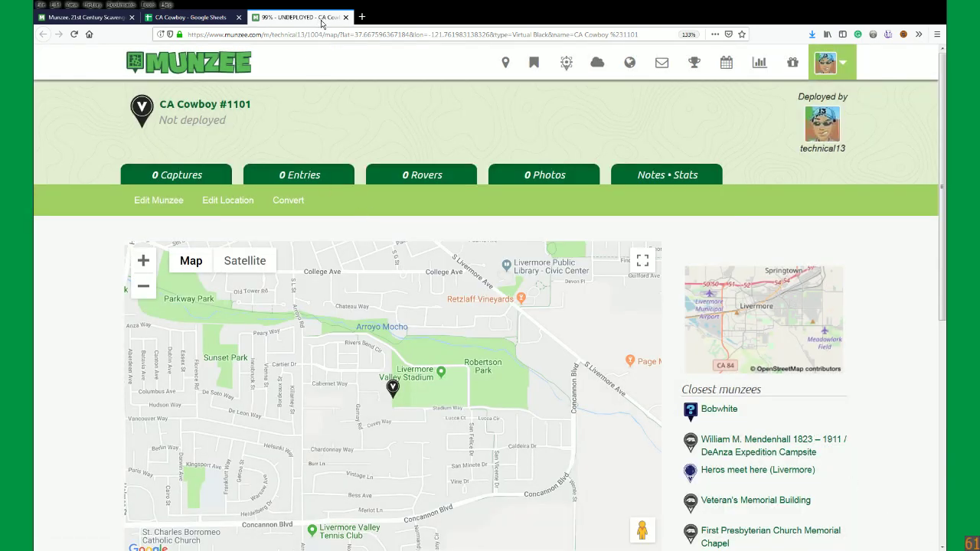
pyautogui.click(346, 17)
# - Deploy CA Cowboy #1101 from its Edit page, confirm, and reopen the checker link in the sheet
pyautogui.click(88, 17)
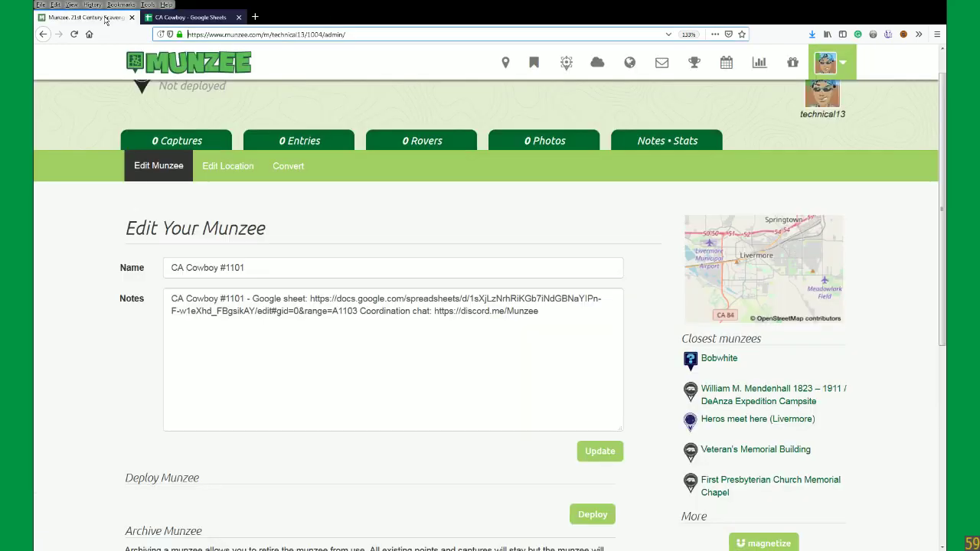
pyautogui.click(583, 516)
pyautogui.click(490, 244)
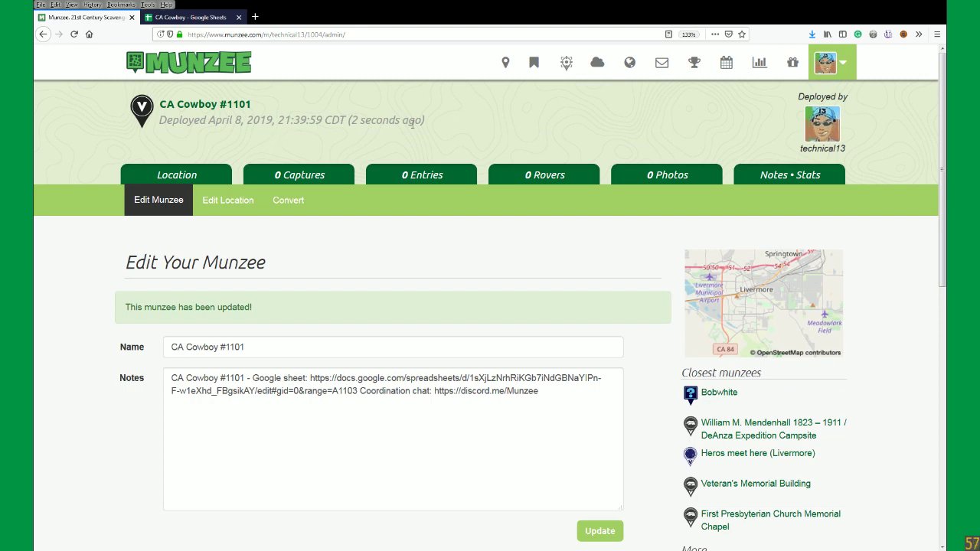
pyautogui.click(193, 17)
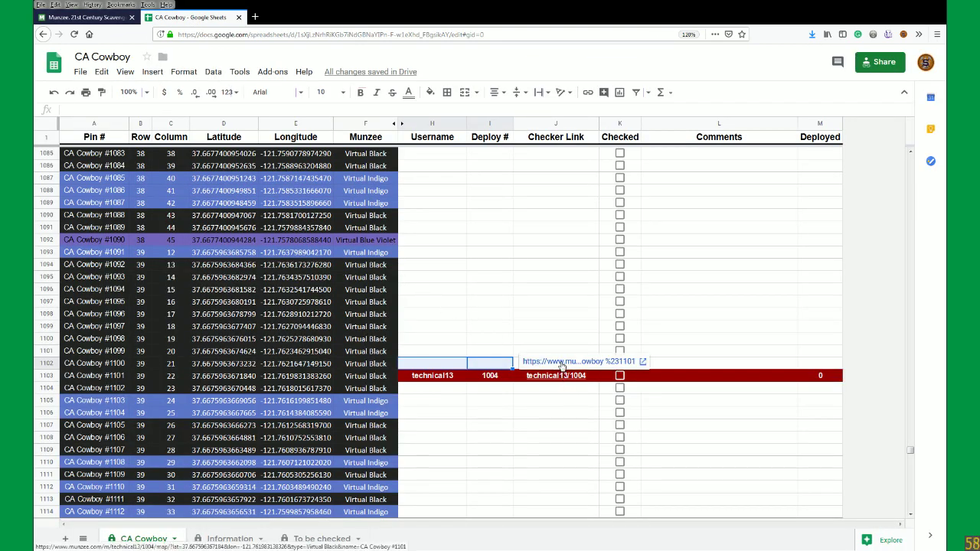
pyautogui.click(562, 364)
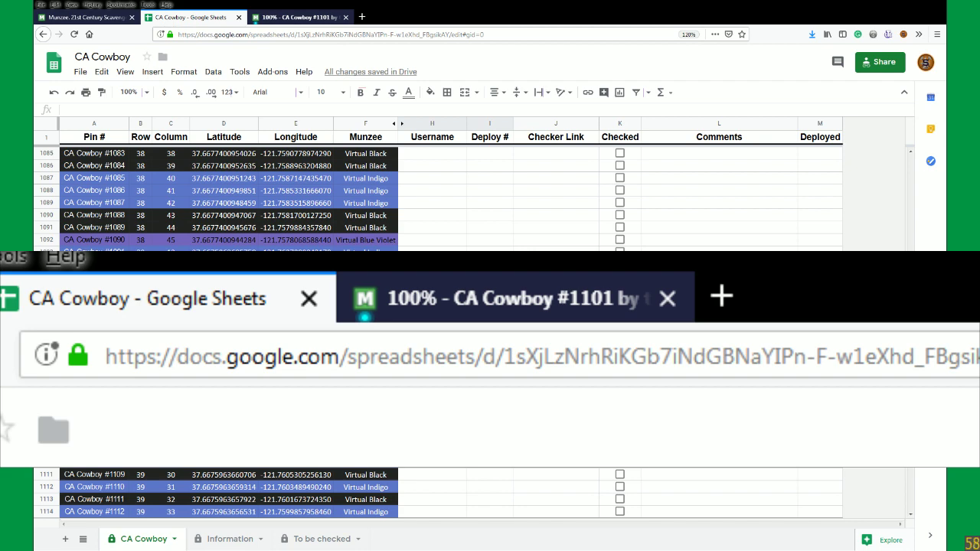
# - Dismiss the 'This pin is 100% correct!' message, close the checker tab, and tick K1103
pyautogui.click(313, 19)
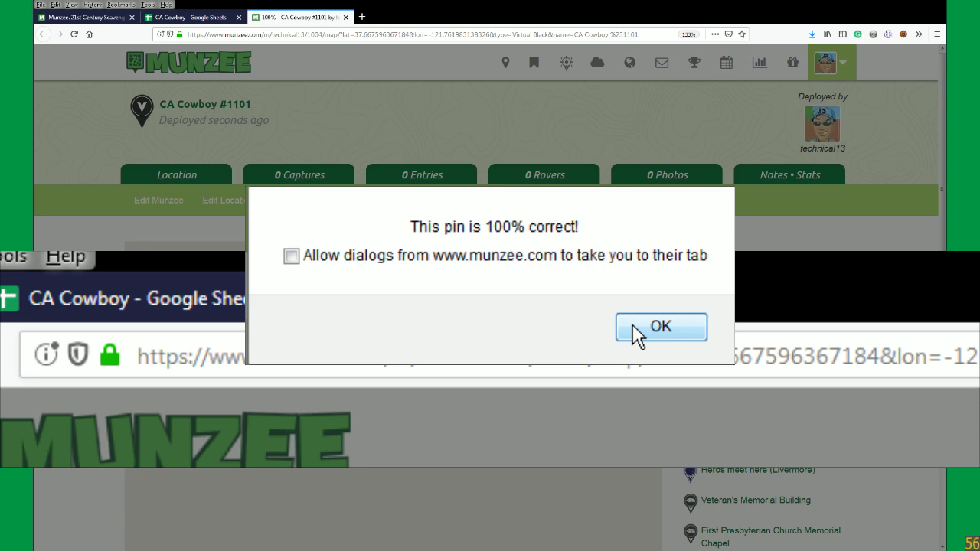
pyautogui.click(632, 324)
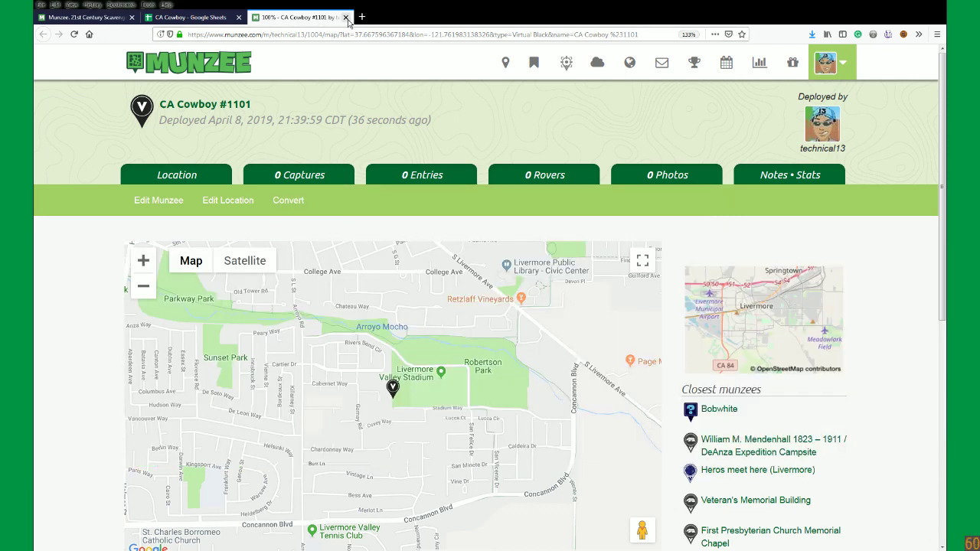
pyautogui.click(346, 17)
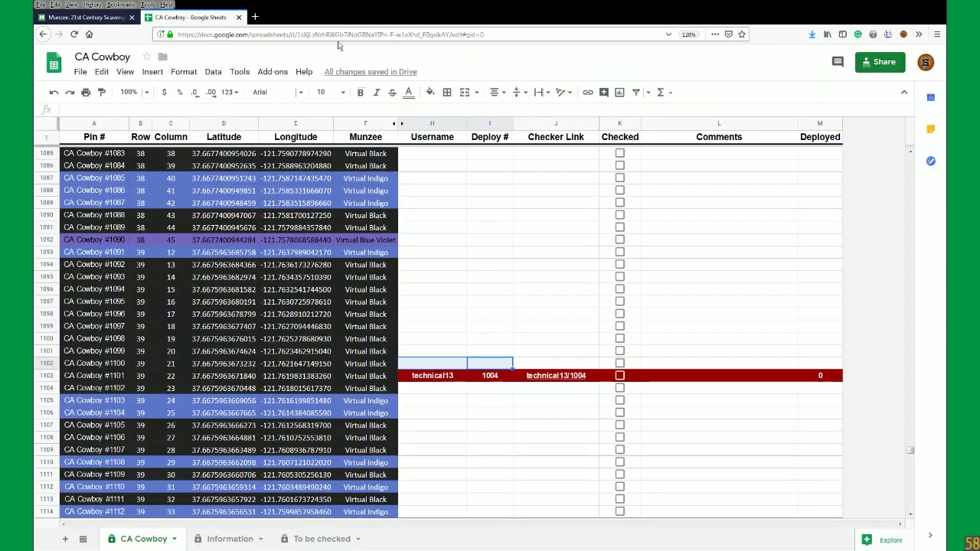
pyautogui.click(619, 378)
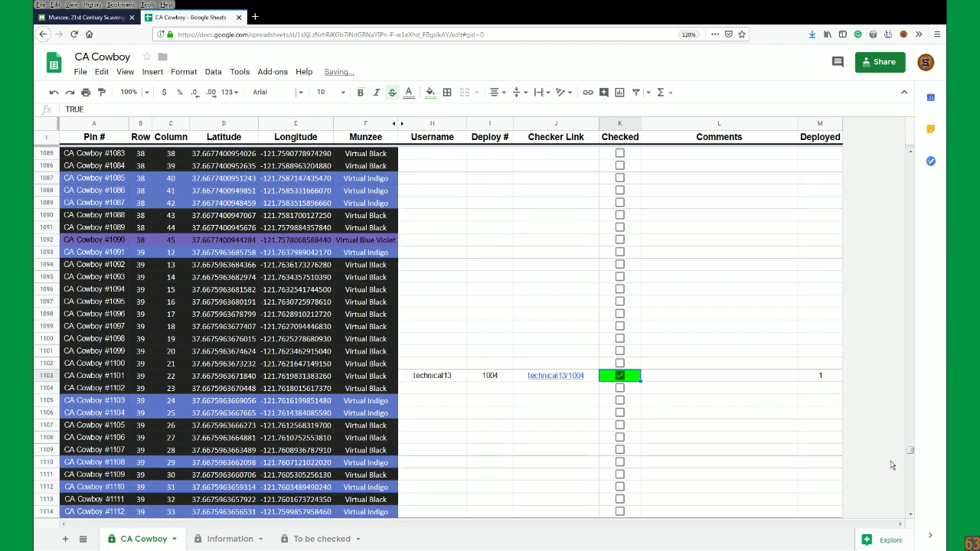
# - Inspect the Top 3 Placers formula in A28 of the Information sheet
pyautogui.moveTo(909, 453); pyautogui.dragTo(909, 156)
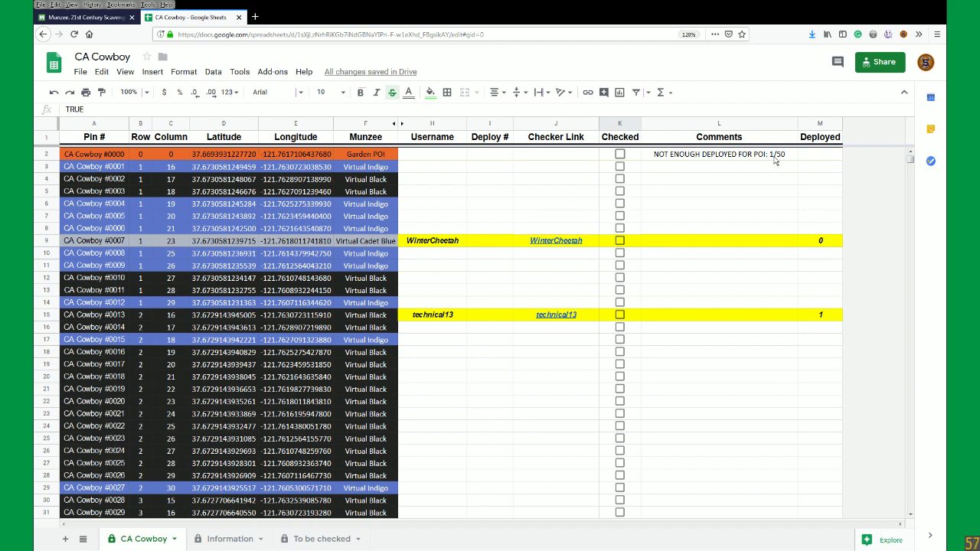
pyautogui.click(229, 542)
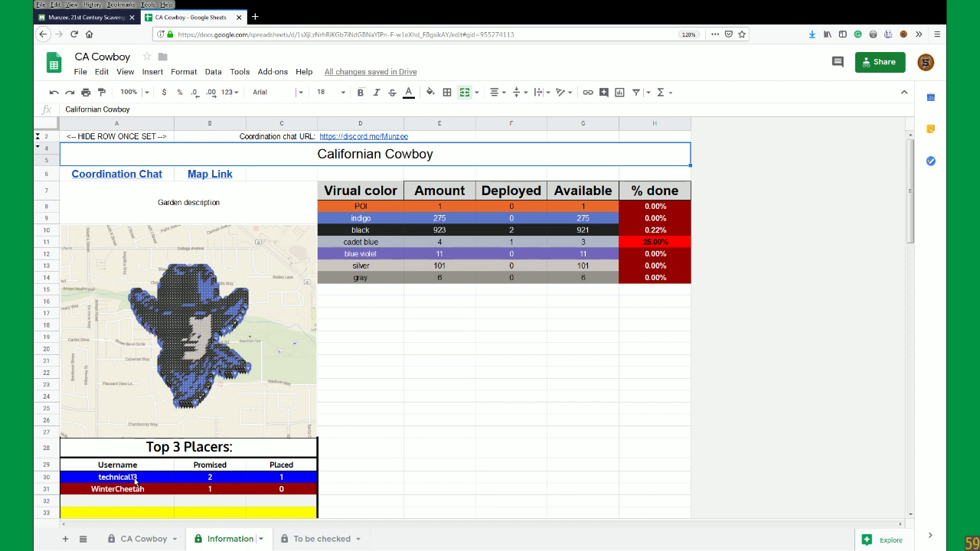
pyautogui.click(179, 453)
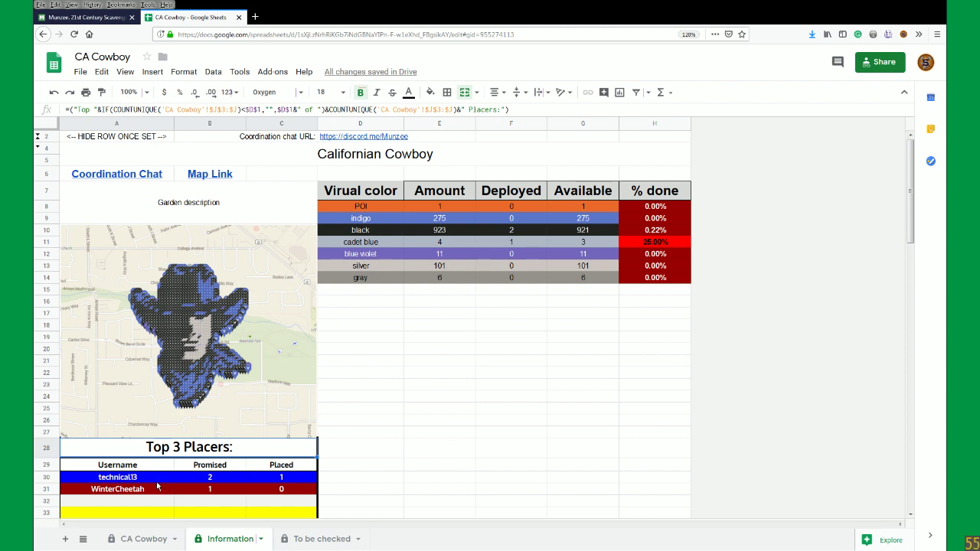
pyautogui.click(143, 539)
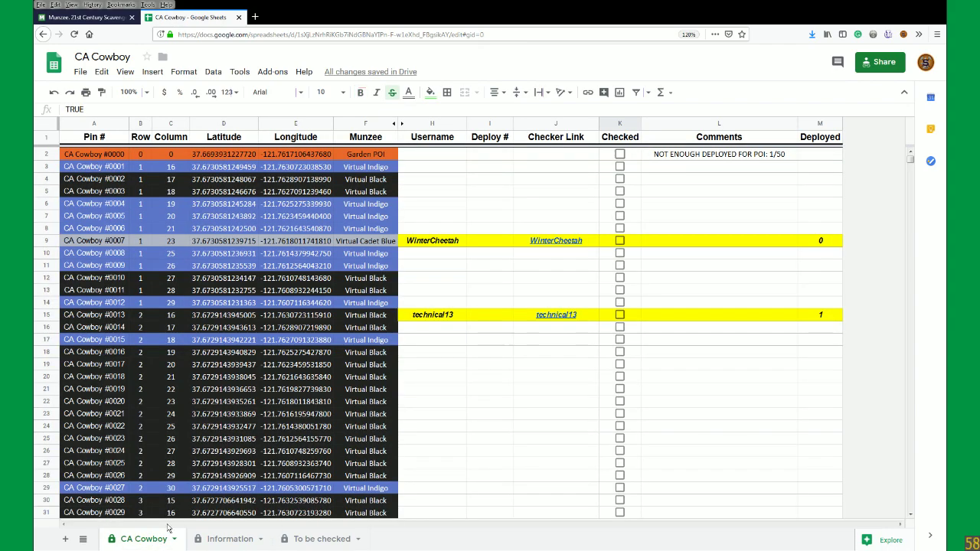
# - Review row 1102 and the top rows of the CA Cowboy sheet, then return to the Munzee page
pyautogui.moveTo(909, 160); pyautogui.dragTo(893, 449)
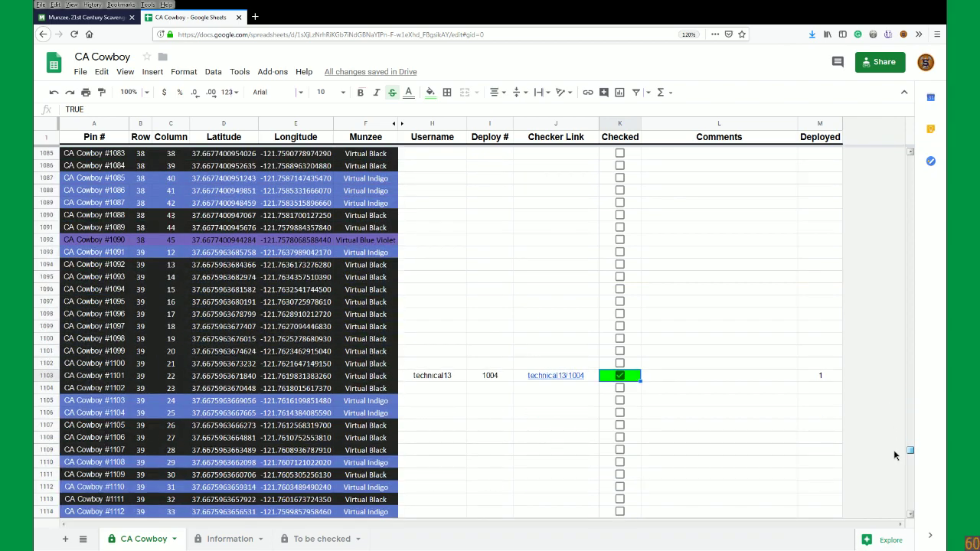
pyautogui.moveTo(450, 364); pyautogui.dragTo(477, 365)
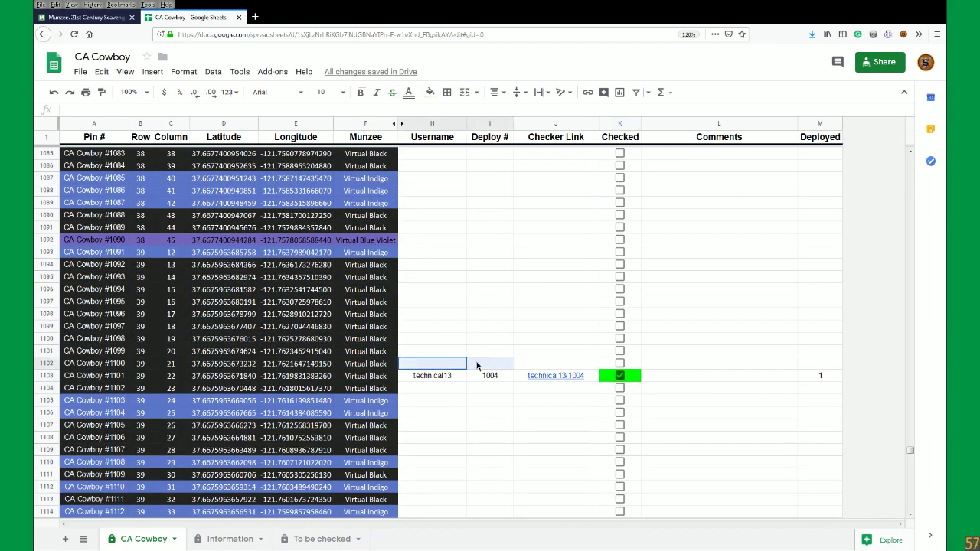
pyautogui.click(701, 366)
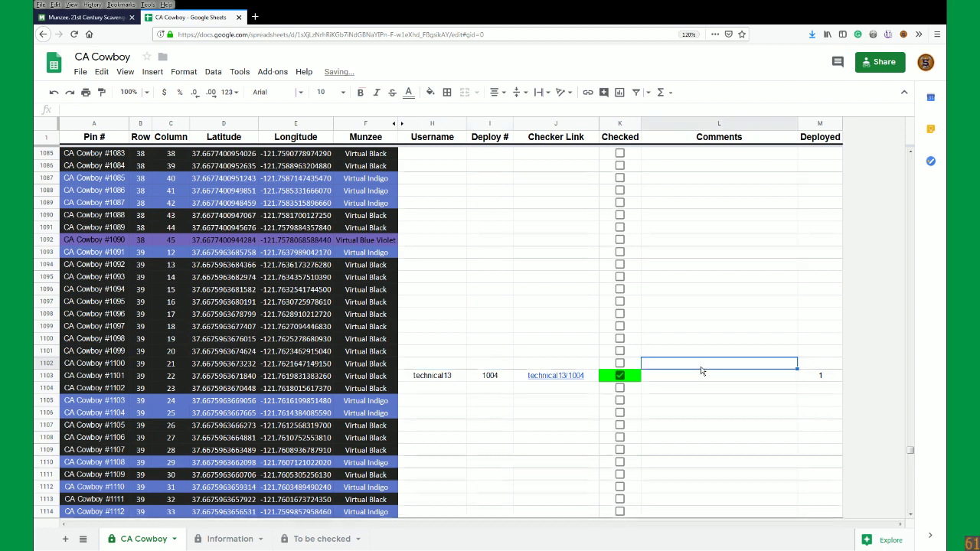
pyautogui.moveTo(909, 450); pyautogui.dragTo(901, 162)
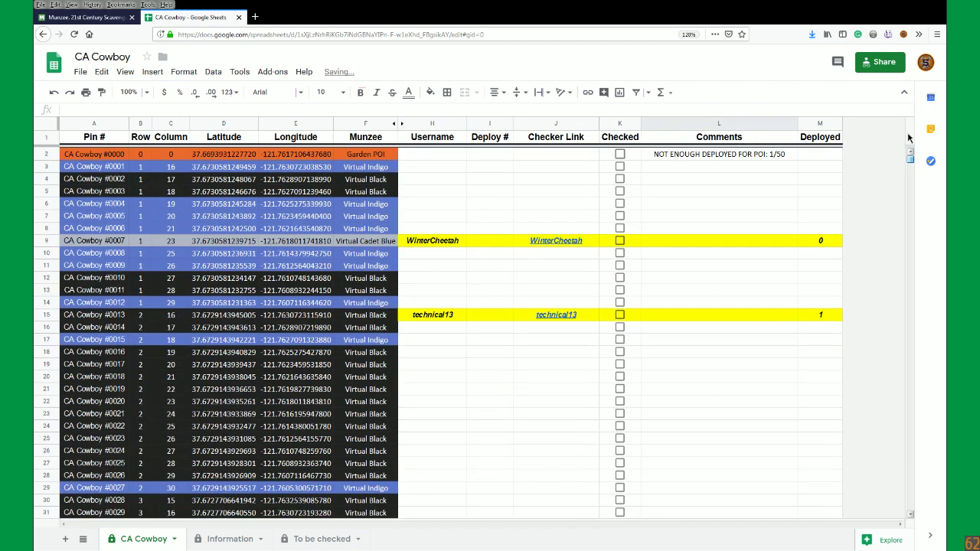
pyautogui.click(485, 281)
pyautogui.click(493, 315)
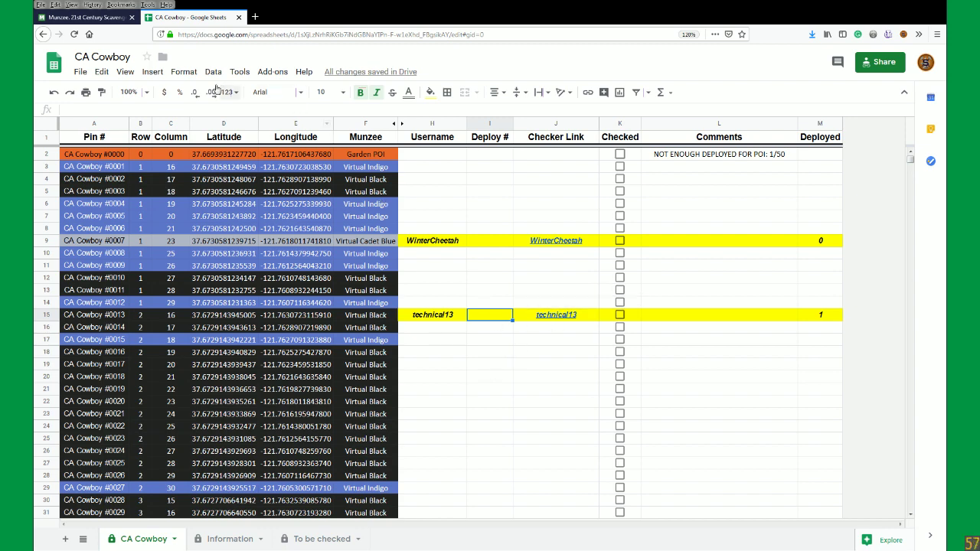
pyautogui.click(92, 17)
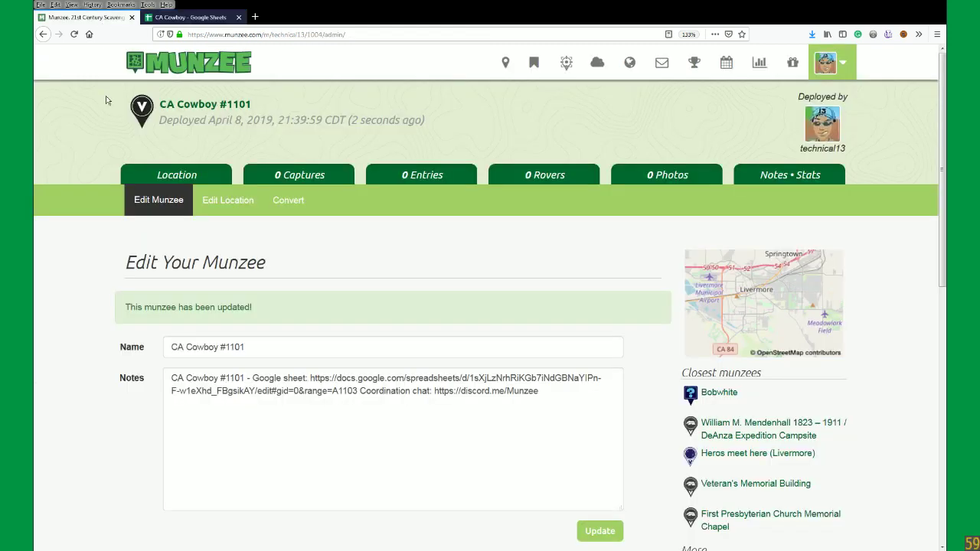
# - Go to the user's profile and highlight the Virtual Jewel #124 capture timestamp
pyautogui.click(842, 65)
pyautogui.click(788, 89)
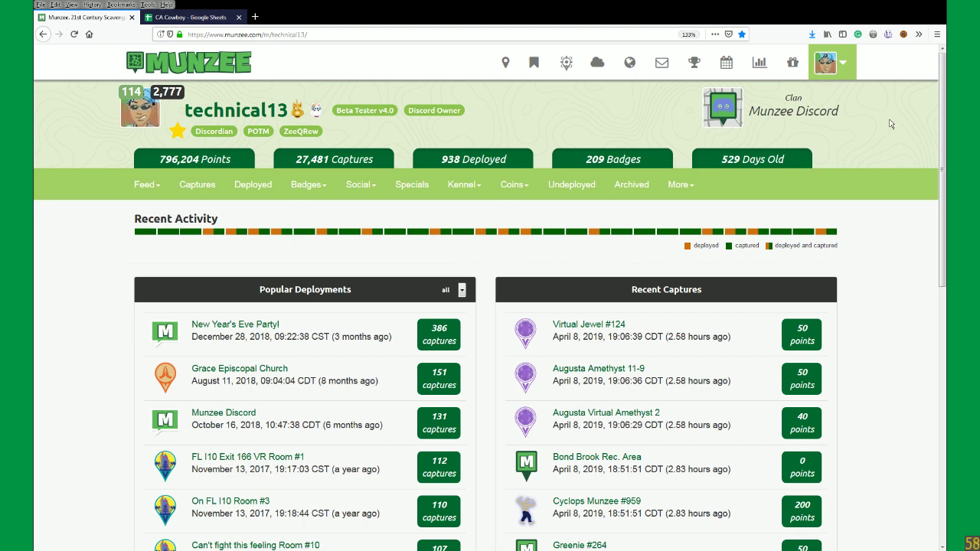
pyautogui.moveTo(668, 337); pyautogui.dragTo(718, 337)
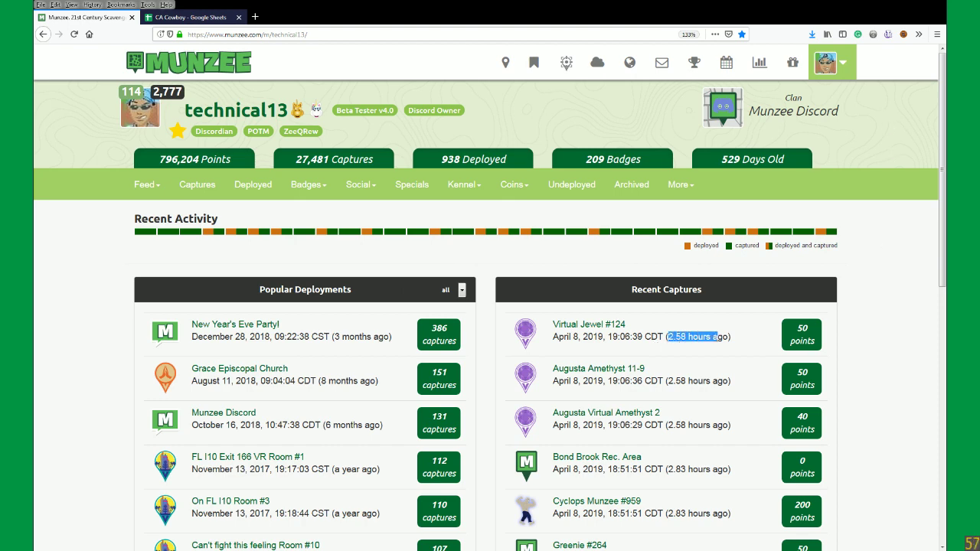
pyautogui.moveTo(552, 338); pyautogui.dragTo(730, 337)
# - Switch the profile feed to the Activity Feed and scroll through it back to the top
pyautogui.click(160, 191)
pyautogui.click(157, 212)
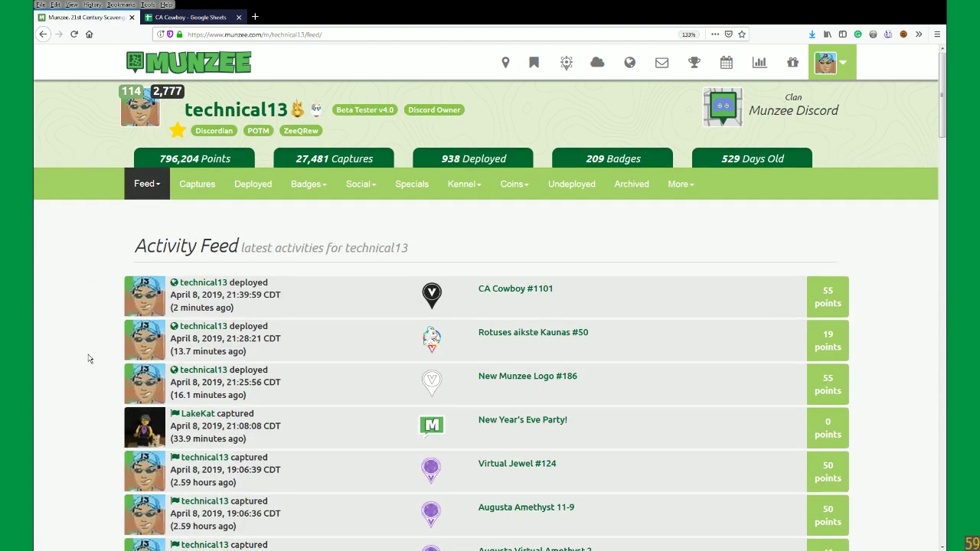
pyautogui.scroll(-2, 92, 336)
pyautogui.scroll(-3, 88, 359)
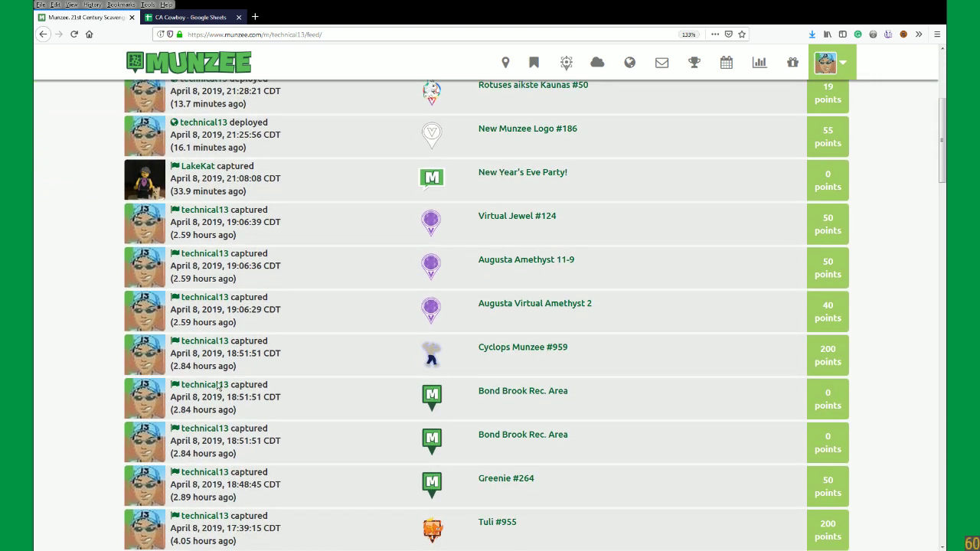
pyautogui.scroll(5, 932, 157)
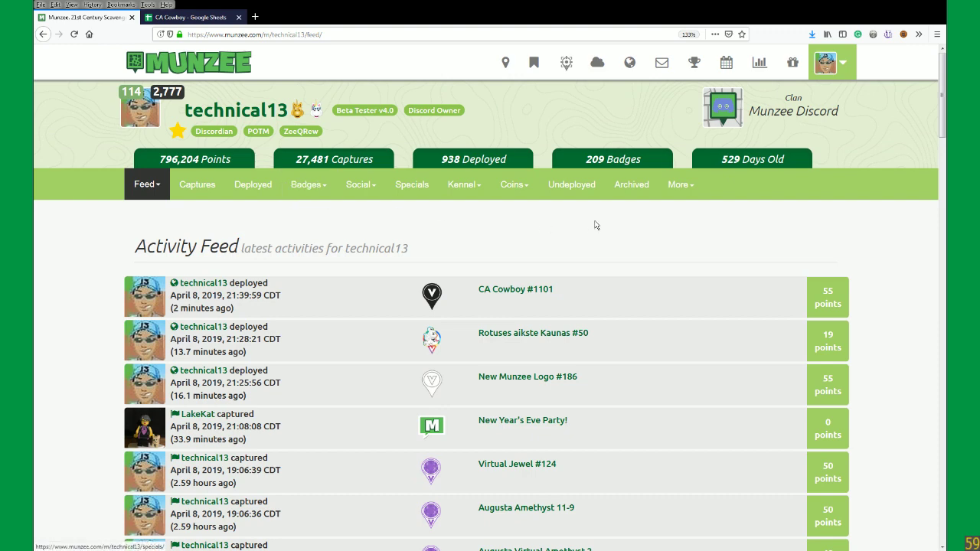
# - Filter the undeployed munzees to virtual ones, view the last one, and go back
pyautogui.click(571, 184)
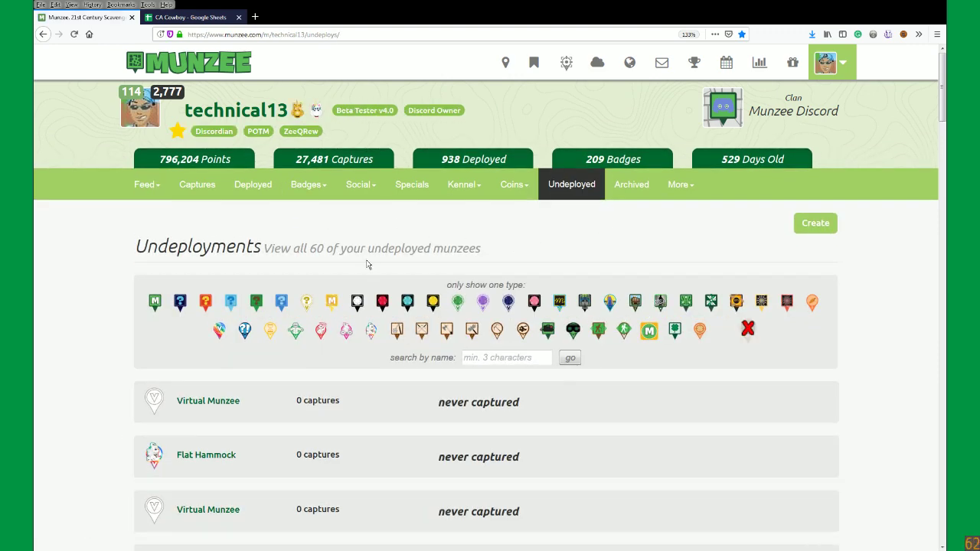
pyautogui.click(222, 335)
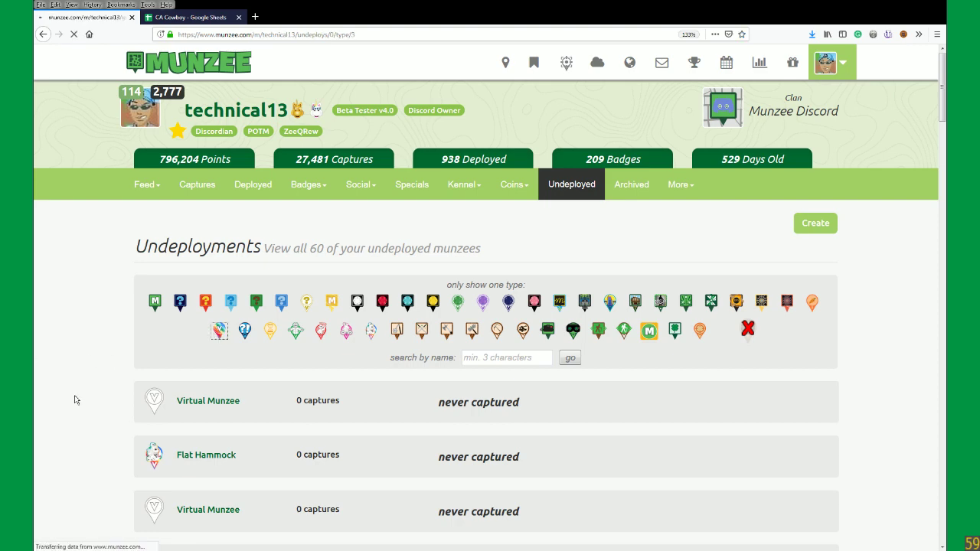
pyautogui.scroll(-5, 79, 414)
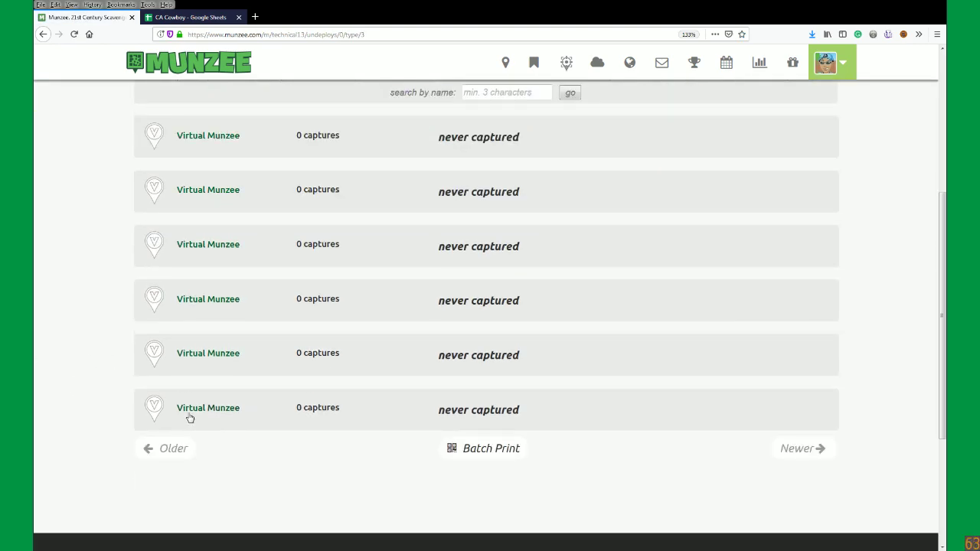
pyautogui.click(199, 412)
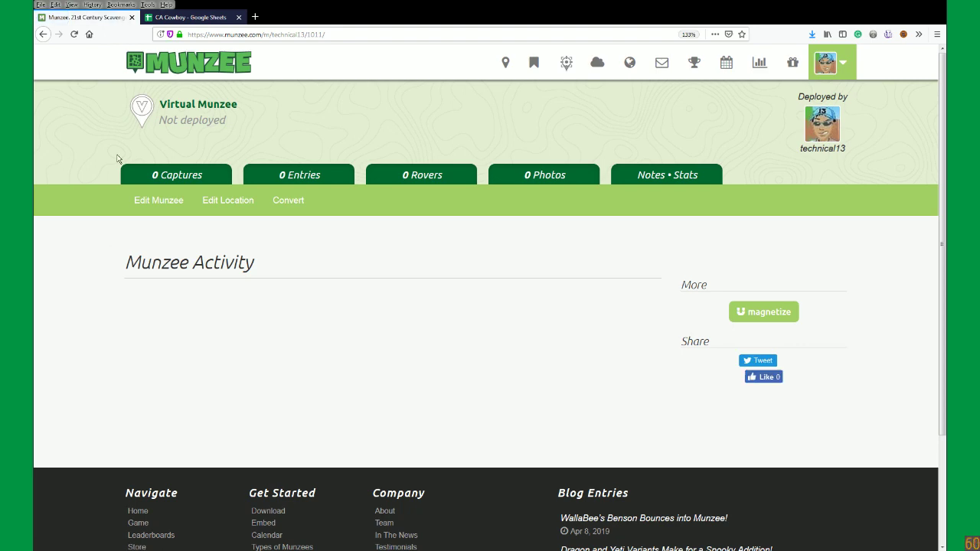
pyautogui.click(44, 35)
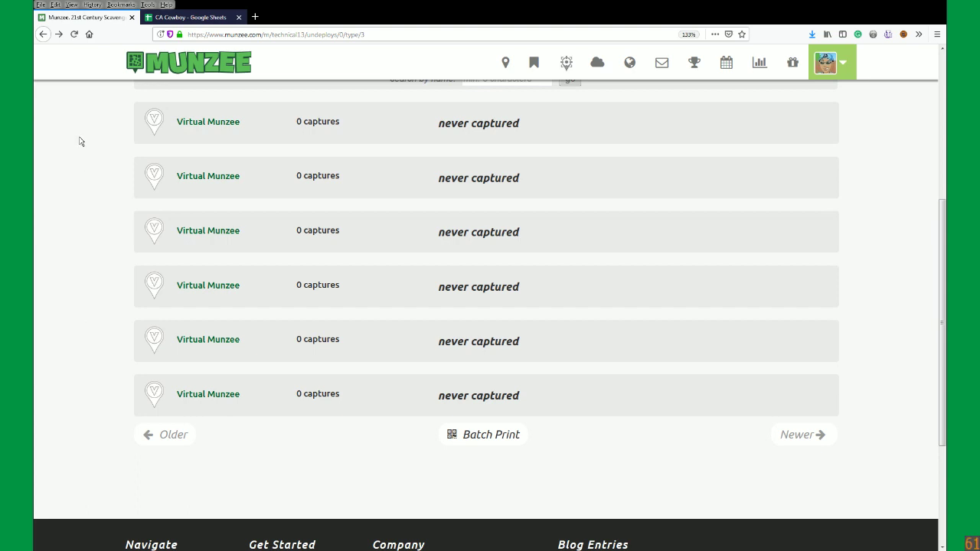
pyautogui.click(44, 36)
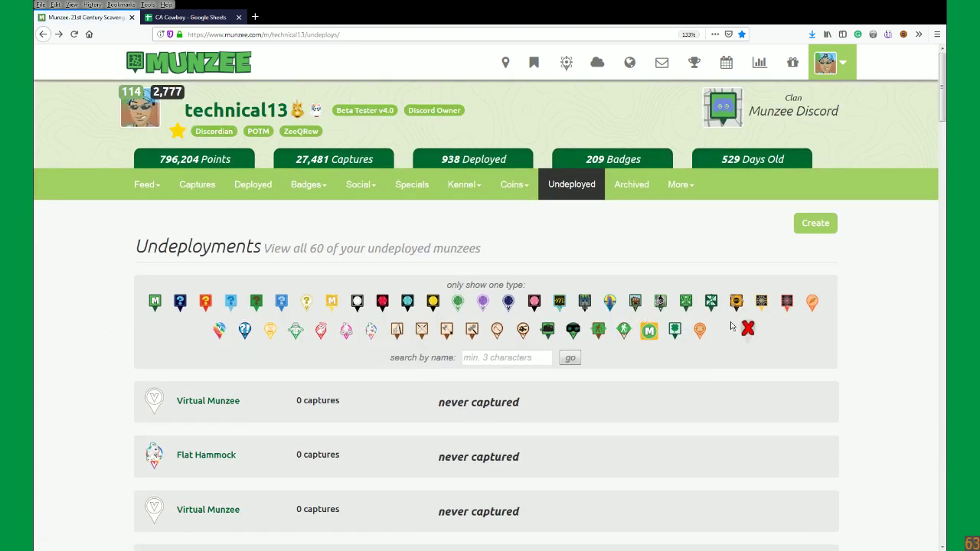
# - Show all undeployed munzees again and open the Surprise Munzee's page, selecting its address
pyautogui.click(747, 329)
pyautogui.scroll(-5, 105, 417)
pyautogui.scroll(-1, 105, 415)
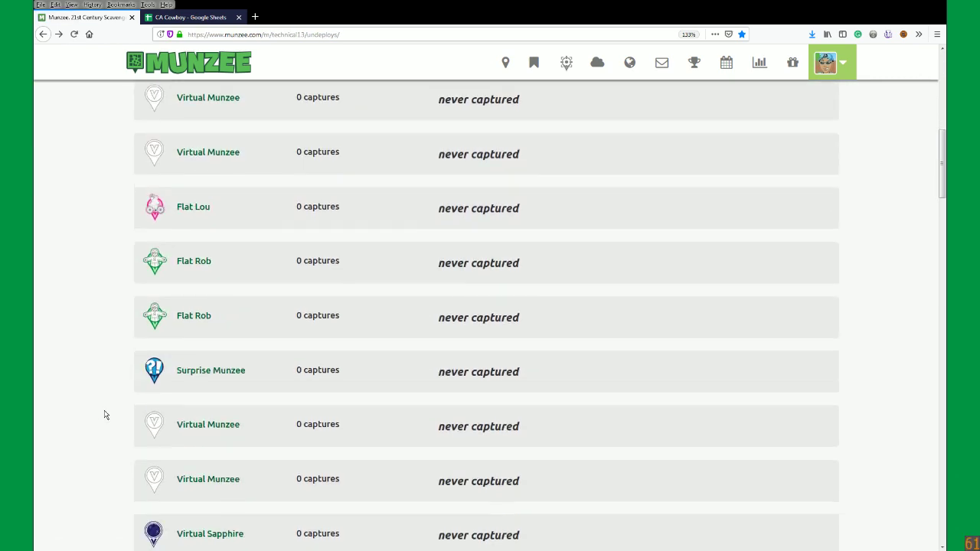
pyautogui.click(200, 375)
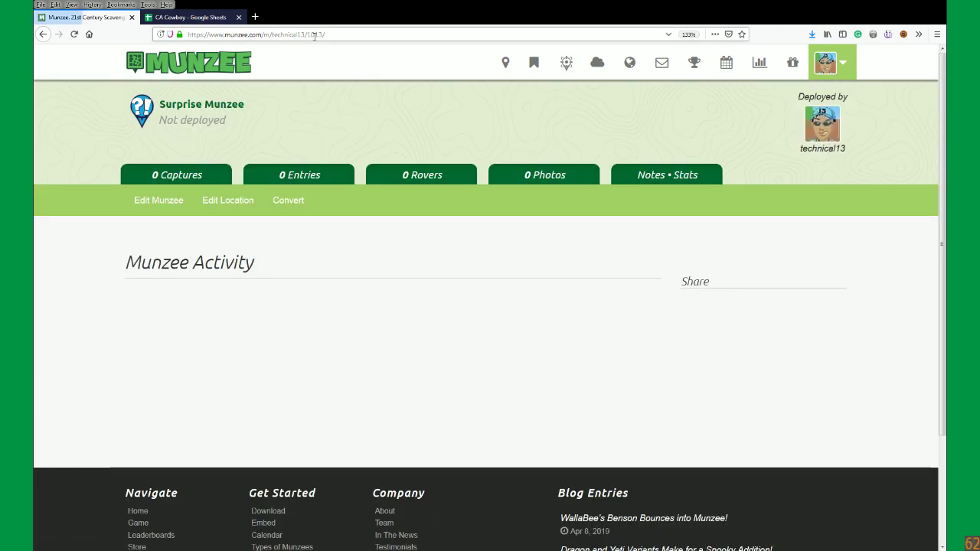
pyautogui.click(314, 36)
# - Copy munzee number 1013 into Deploy # cell I15 and open the row 15 checker link
pyautogui.doubleClick(313, 35)
pyautogui.hotkey('ctrl', 'c')
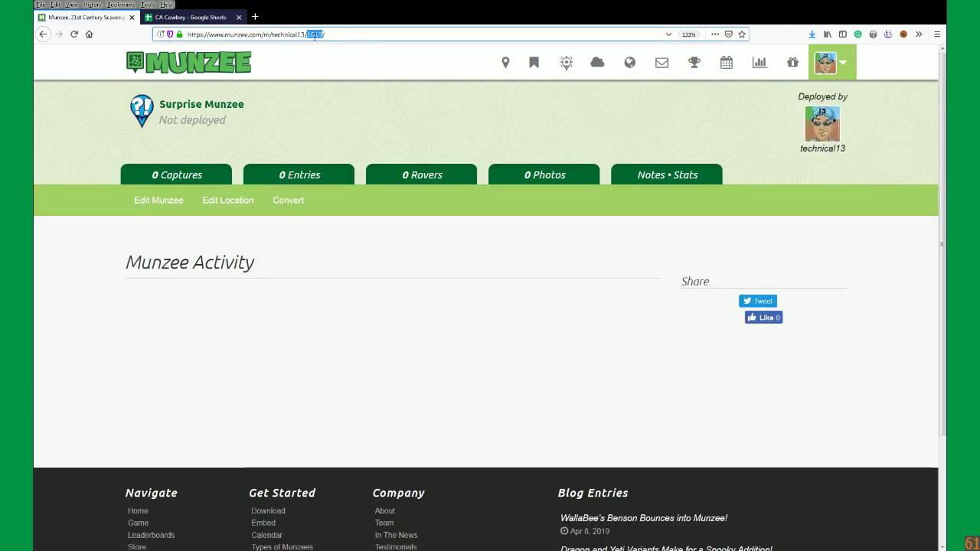
pyautogui.click(195, 17)
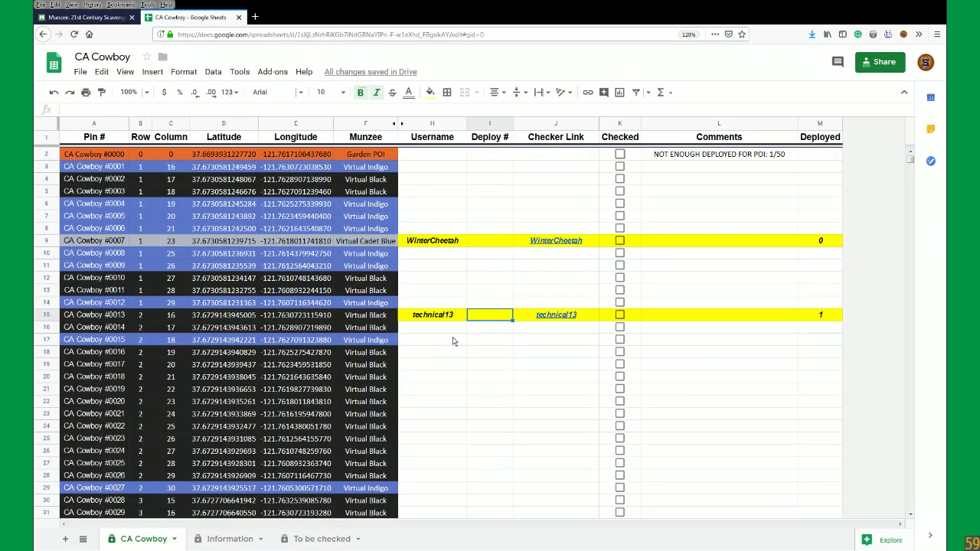
pyautogui.hotkey('ctrl', 'v')
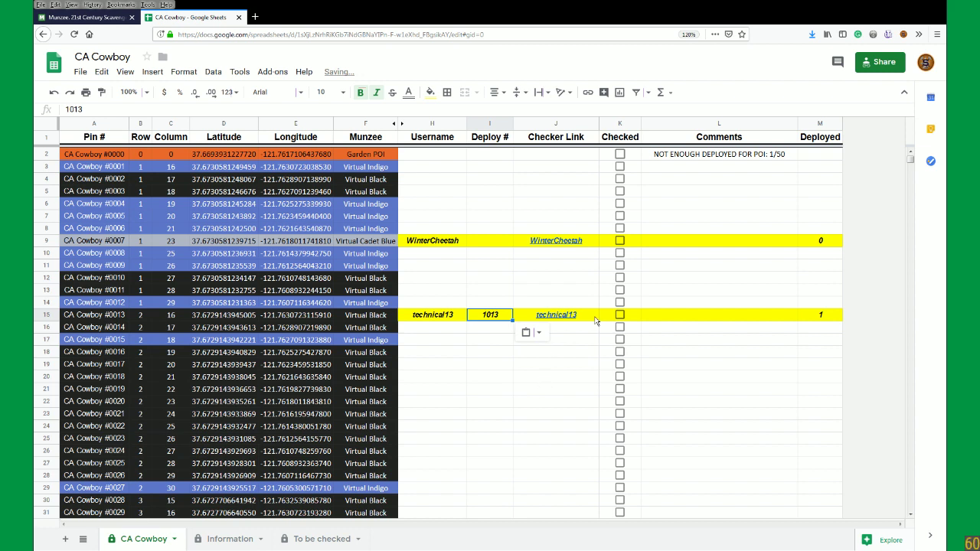
pyautogui.click(682, 314)
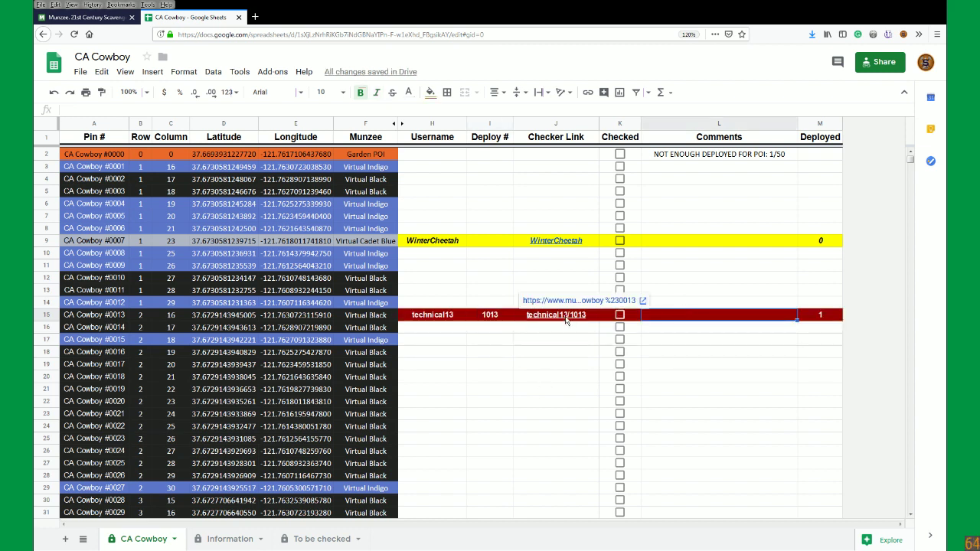
pyautogui.click(570, 301)
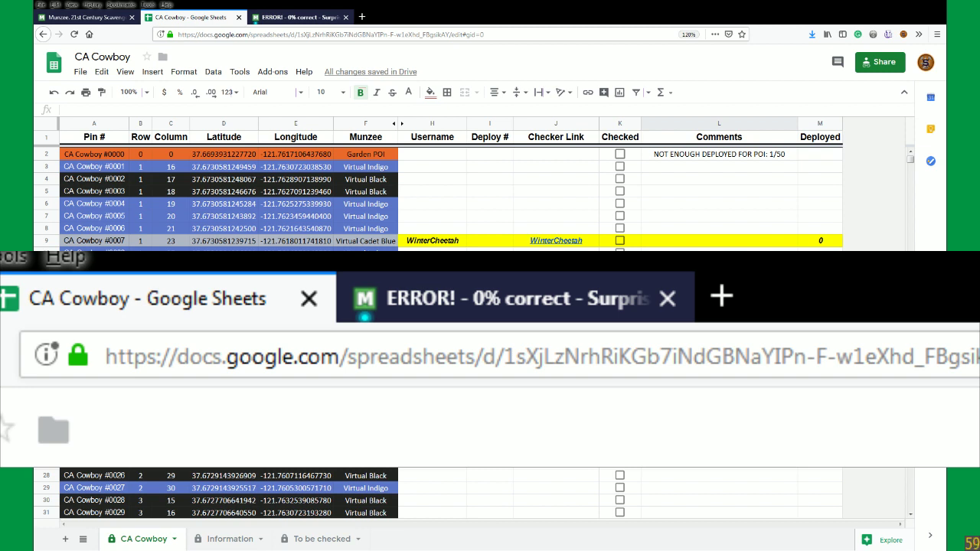
# - Review #1013's checker errors (undeployed, not black, at 0, 0), then select D15:E15 coordinates
pyautogui.click(298, 19)
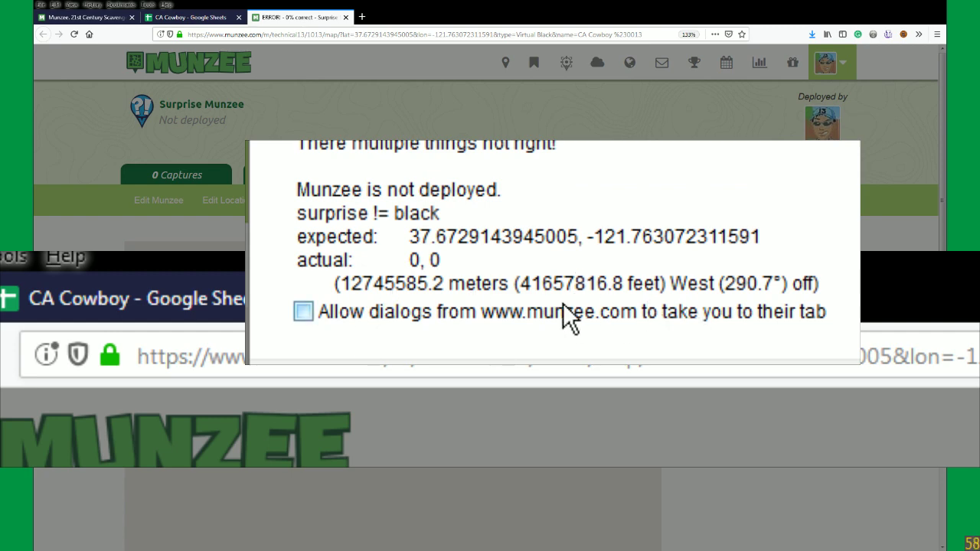
pyautogui.press('Return')
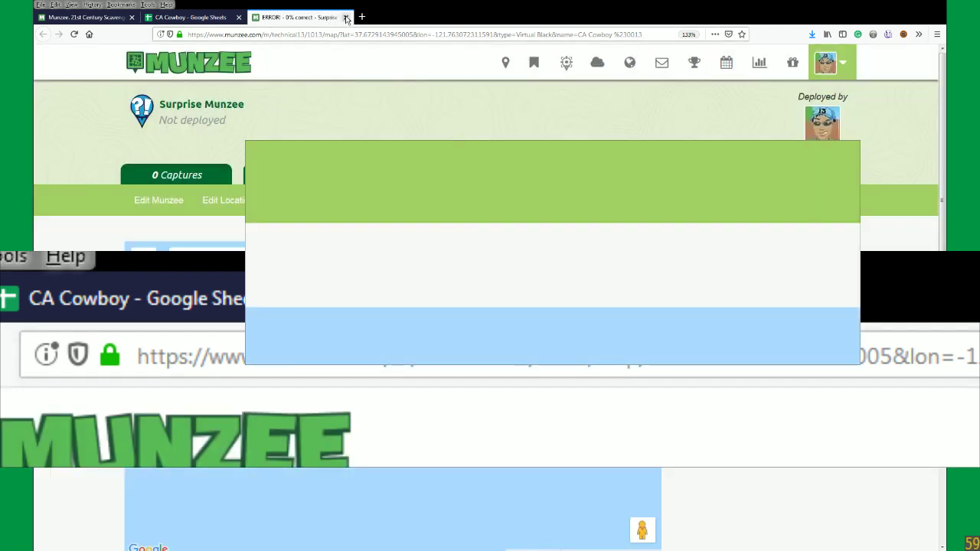
pyautogui.click(345, 17)
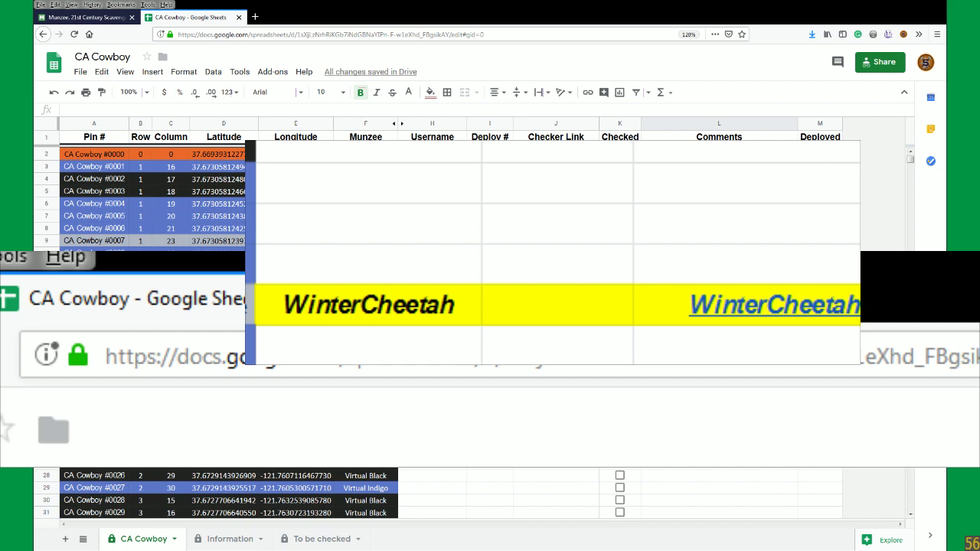
pyautogui.moveTo(223, 463); pyautogui.dragTo(295, 463)
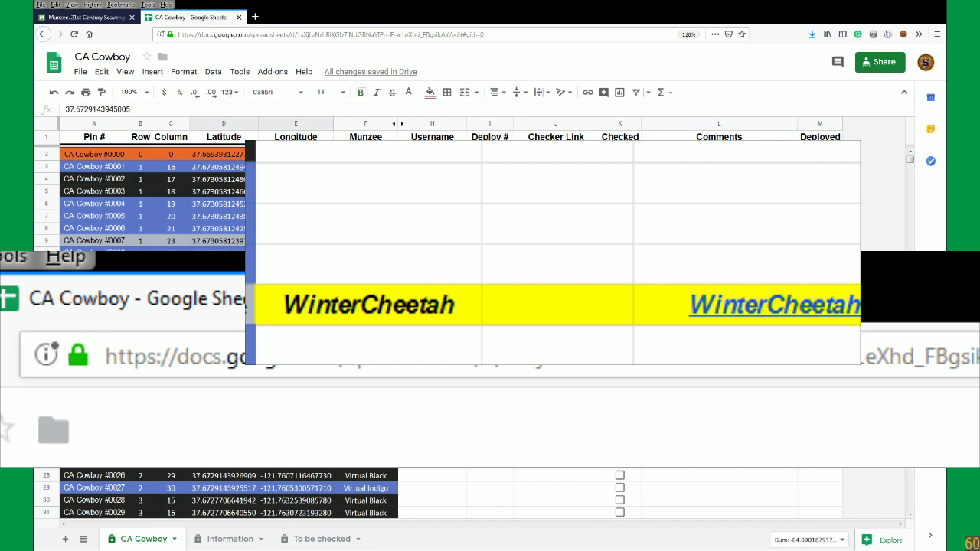
pyautogui.hotkey('ctrl', 'shift', 'Tab')
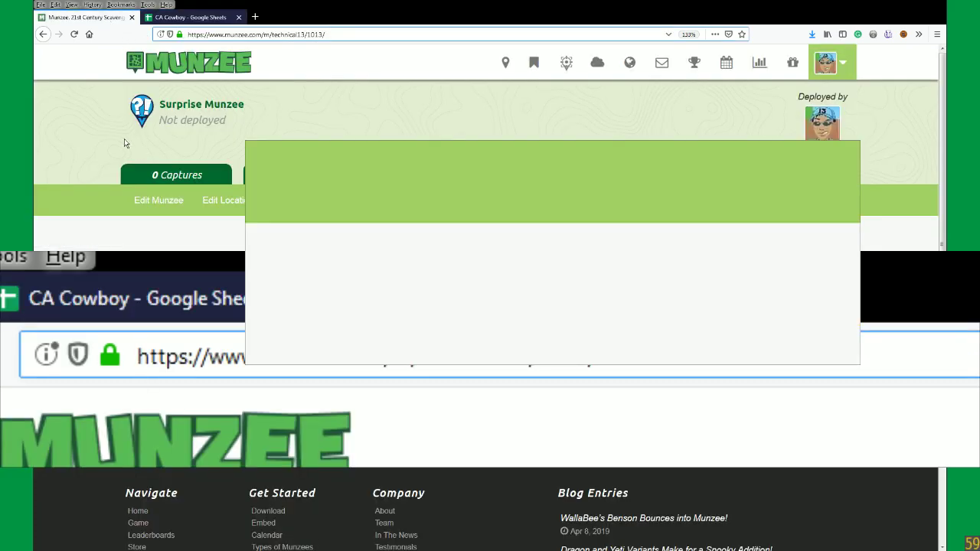
# - Filter the undeployed list to virtual munzees and open Virtual Munzee 1011
pyautogui.click(44, 35)
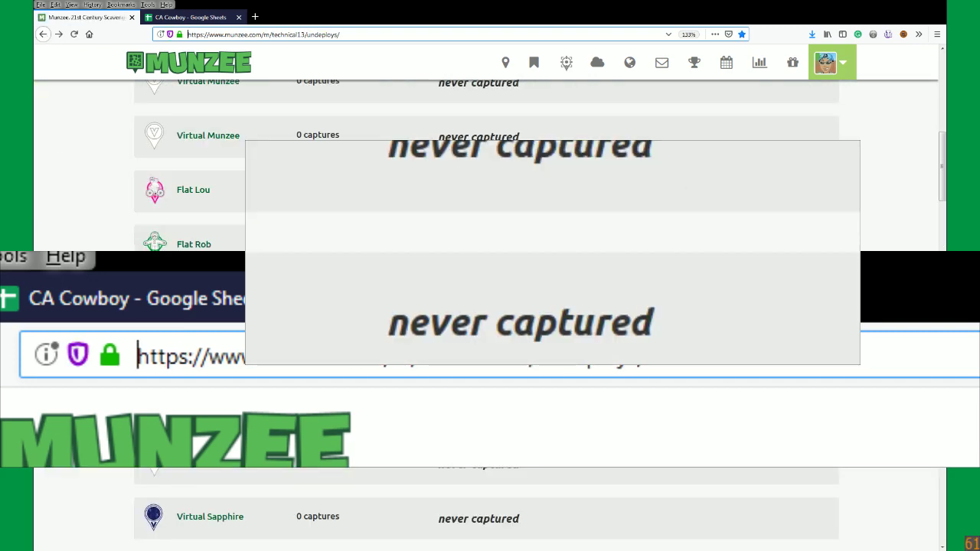
pyautogui.moveTo(940, 177); pyautogui.dragTo(938, 112)
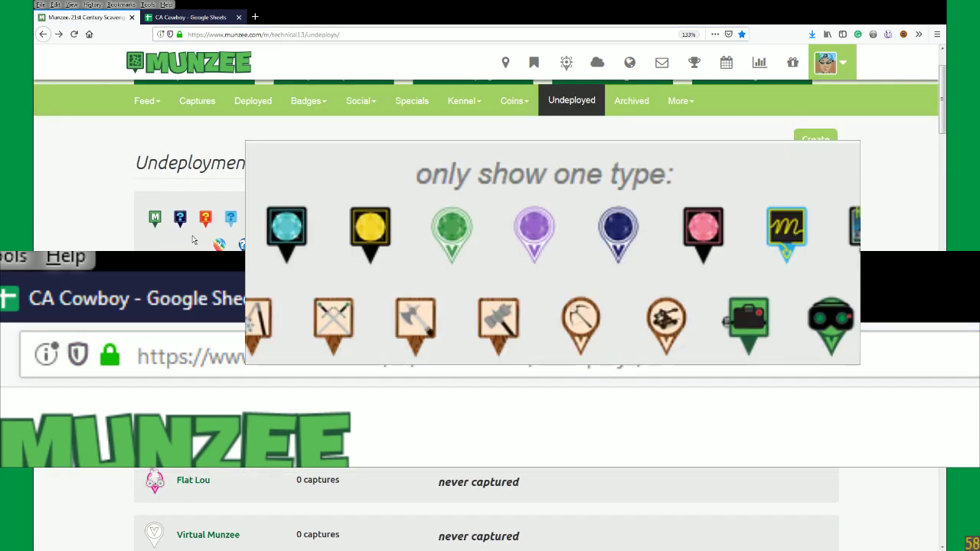
pyautogui.click(219, 245)
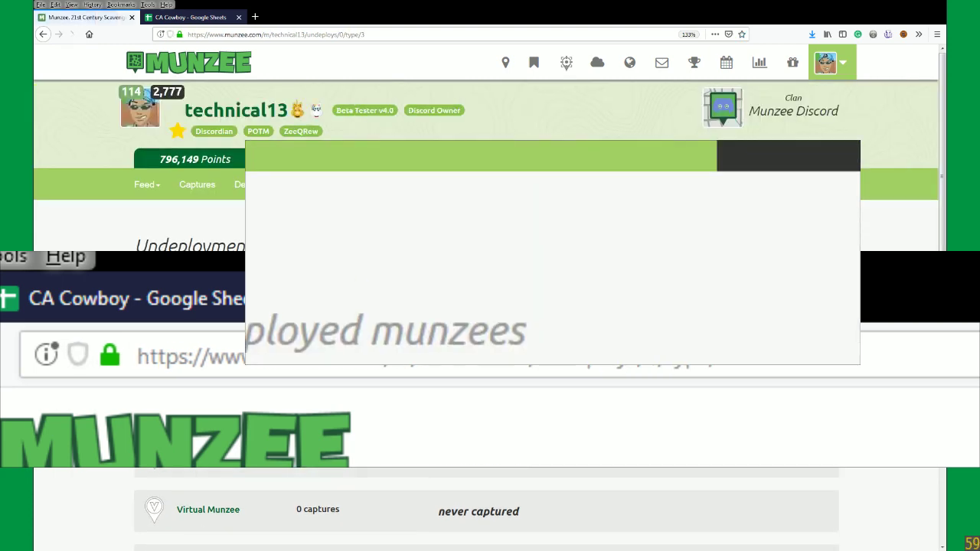
pyautogui.scroll(-10, 490, 306)
pyautogui.click(207, 129)
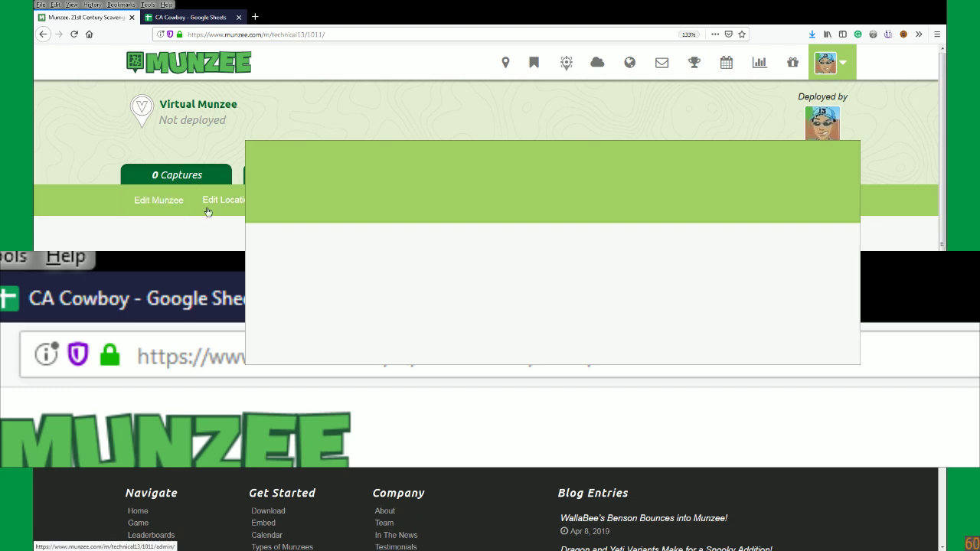
# - Convert munzee 1011 to Virtual Black and select its number 1011 in the address
pyautogui.click(264, 200)
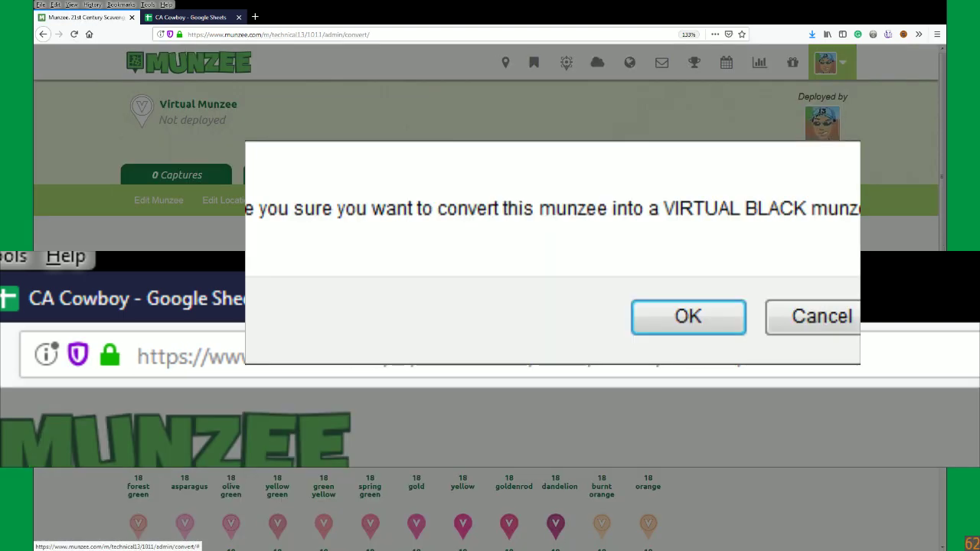
pyautogui.click(654, 325)
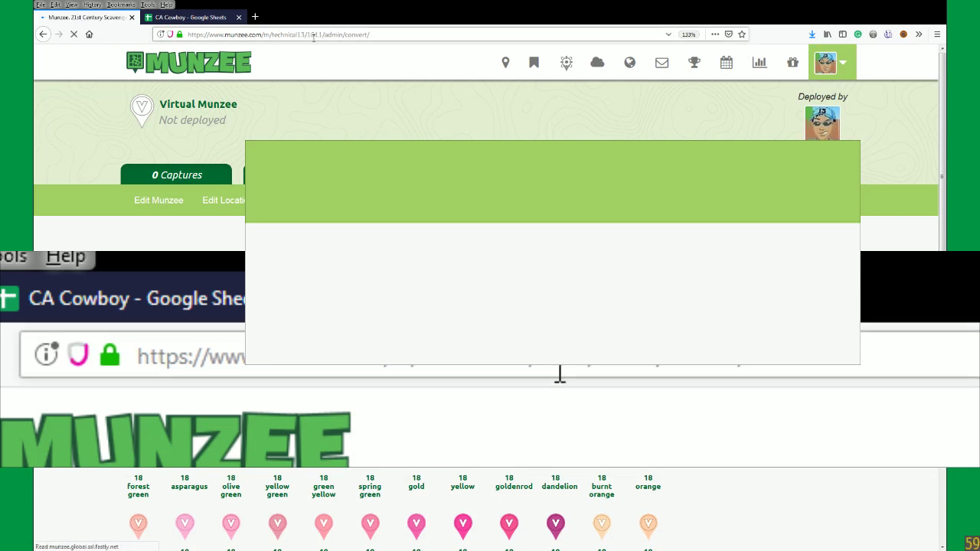
pyautogui.doubleClick(315, 35)
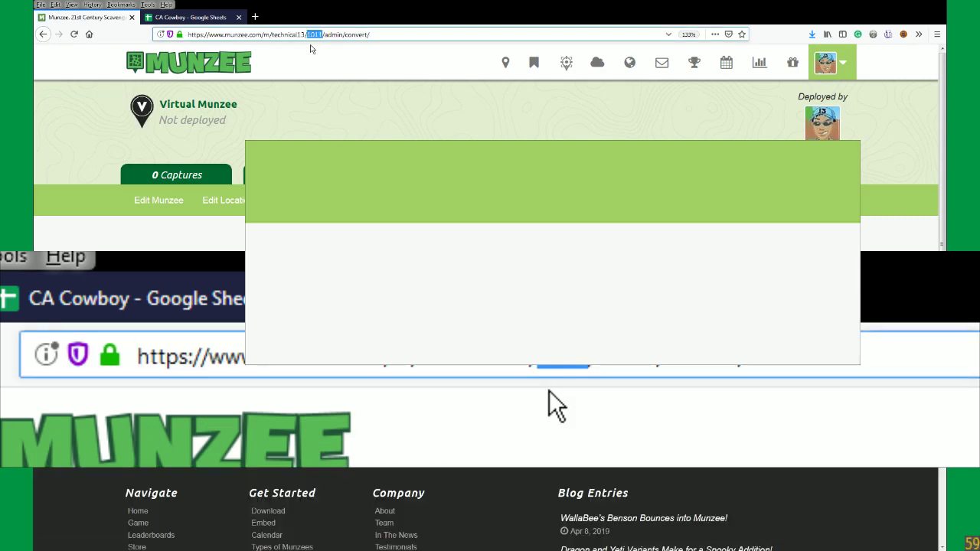
pyautogui.click(223, 200)
# - Enter 1011 as row 15's Deploy # and view its checker, now 33% correct
pyautogui.click(193, 17)
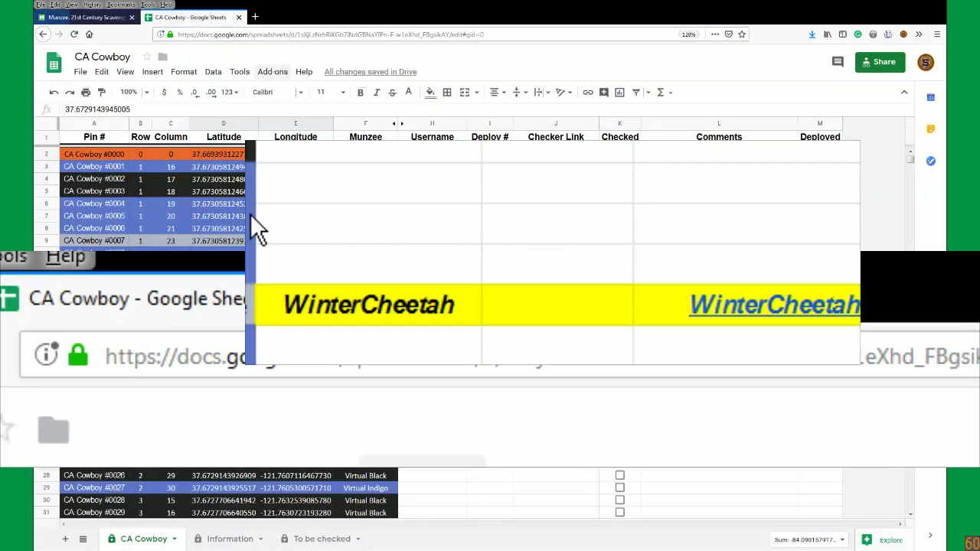
pyautogui.write('1011')
pyautogui.press('Return')
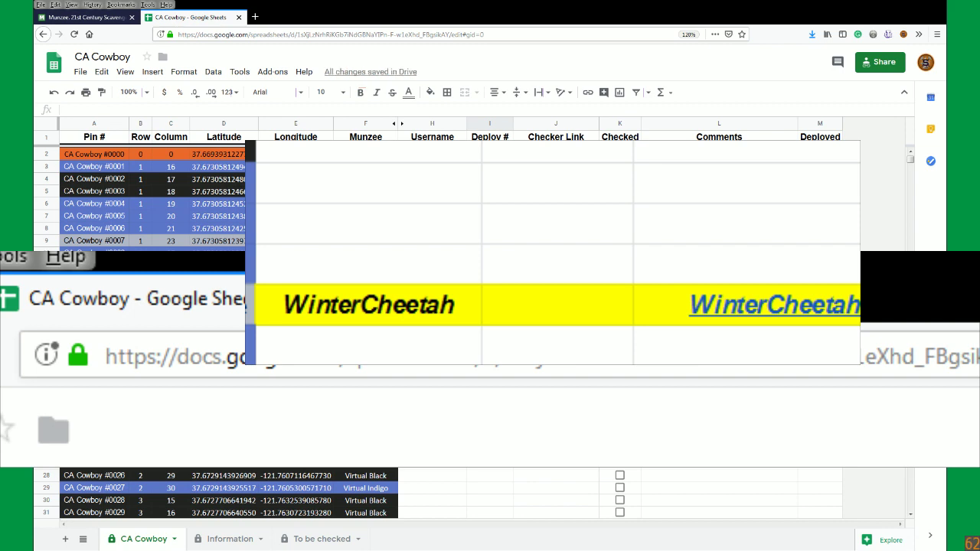
pyautogui.middleClick(556, 313)
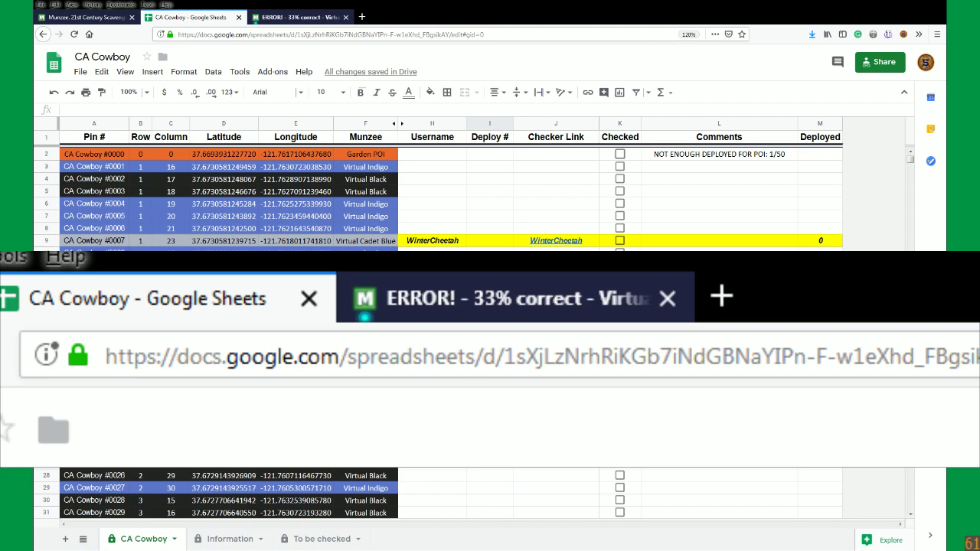
pyautogui.click(288, 21)
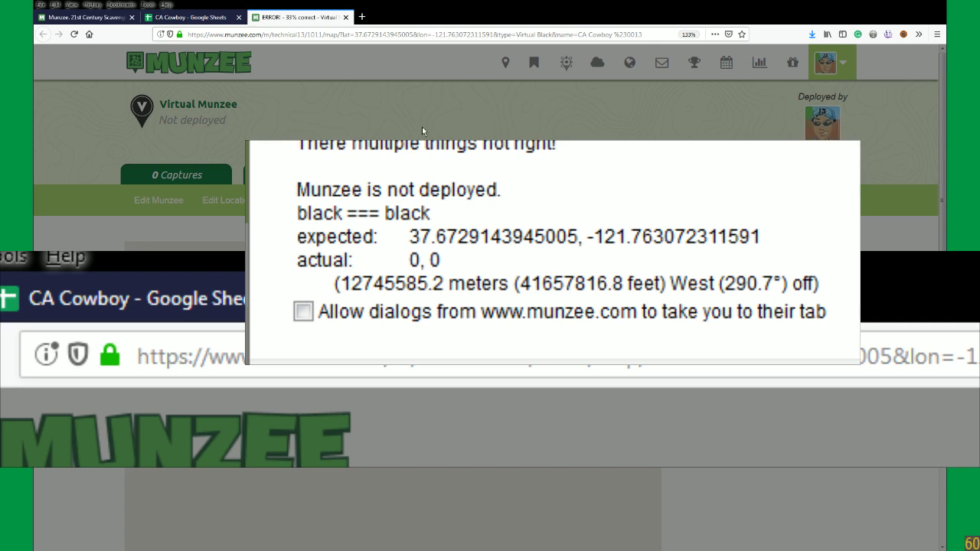
# - Close the checker tab and select CA Cowboy #0013's coordinates in D15:E15
pyautogui.hotkey('ctrl', 'w')
pyautogui.moveTo(223, 306); pyautogui.dragTo(296, 306)
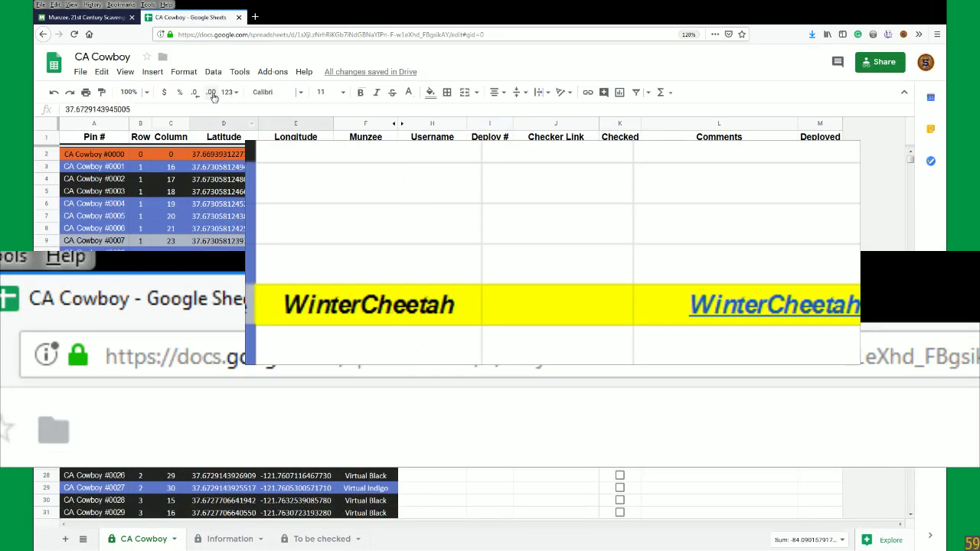
pyautogui.click(119, 18)
# - Reload munzee 1011's position page to show the updated Livermore coordinates
pyautogui.click(222, 200)
pyautogui.scroll(-1, 490, 306)
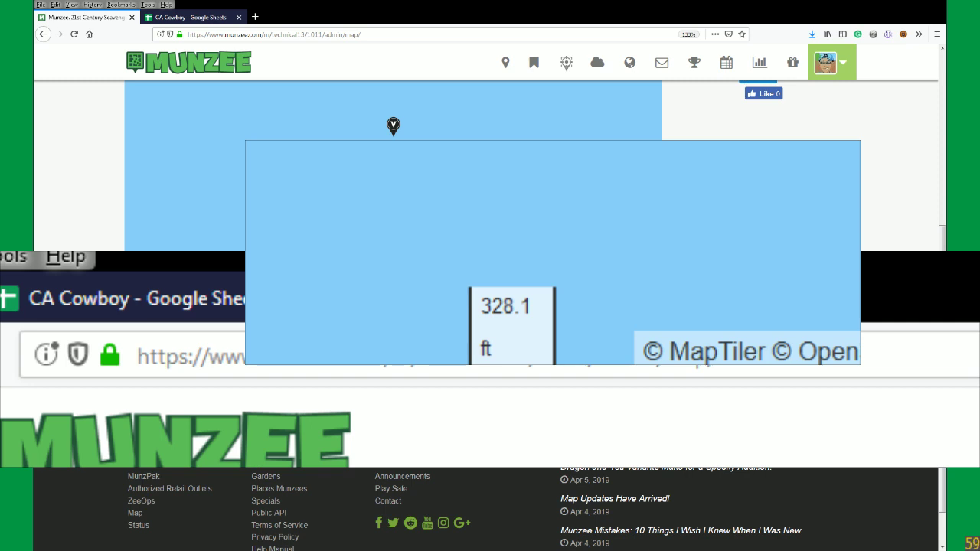
pyautogui.press('F5')
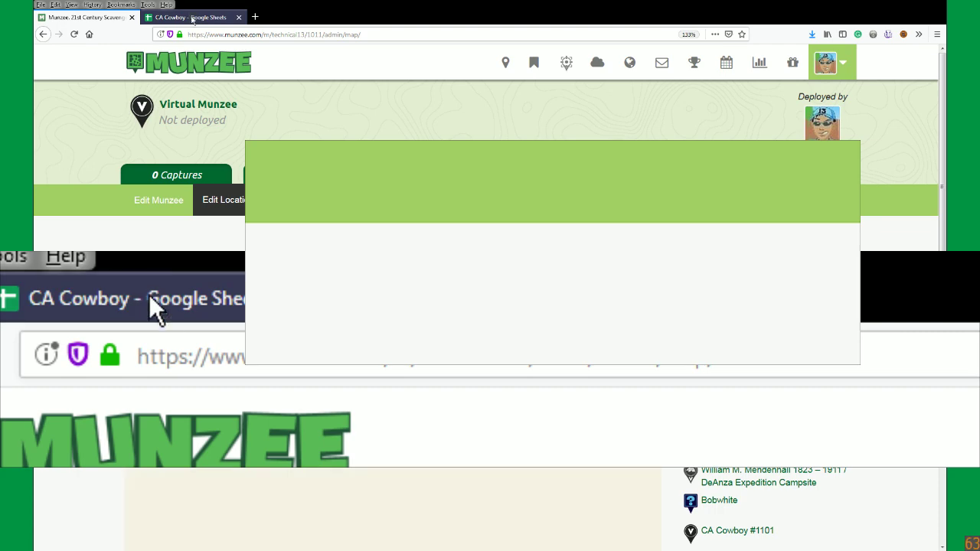
# - Run the CA Cowboy #0013 location check (99% correct, only undeployed), then open the name editor
pyautogui.click(190, 16)
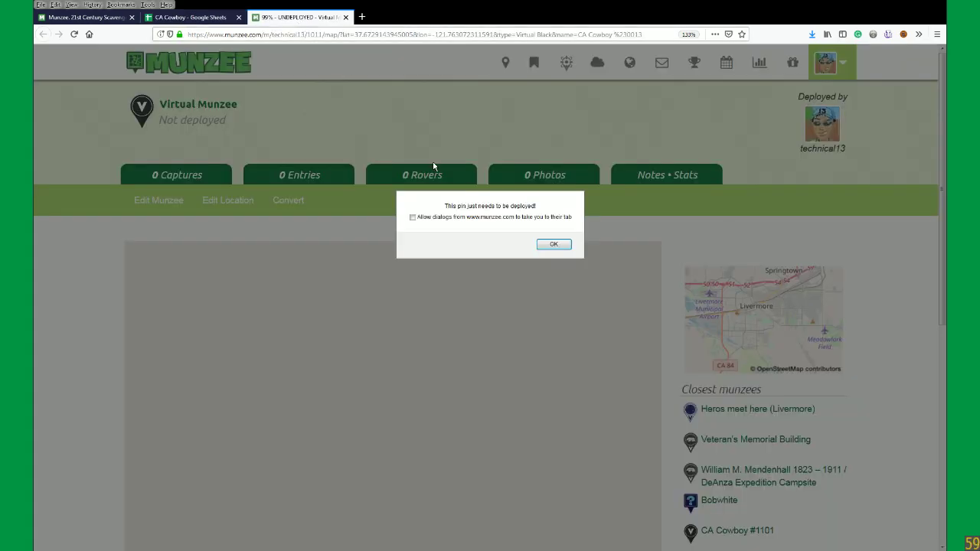
pyautogui.click(554, 243)
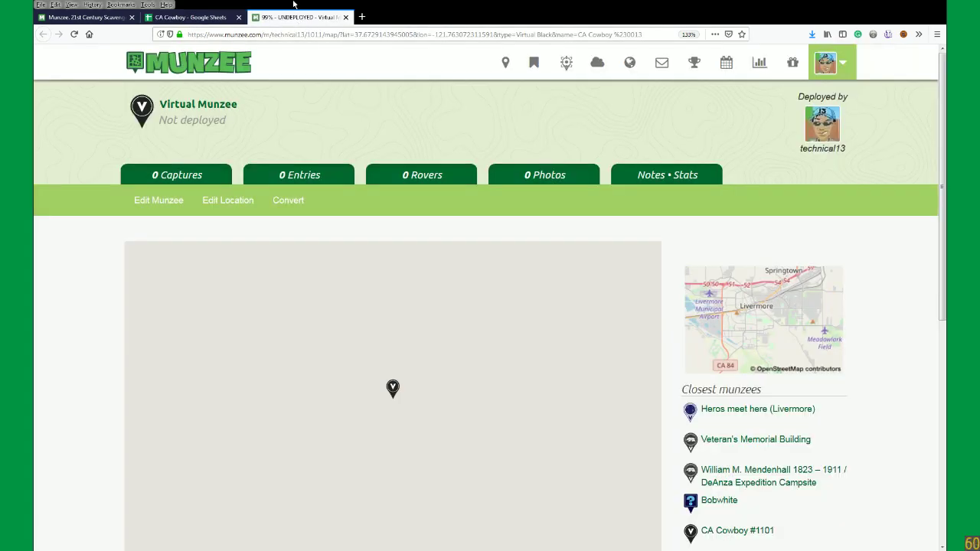
pyautogui.click(345, 17)
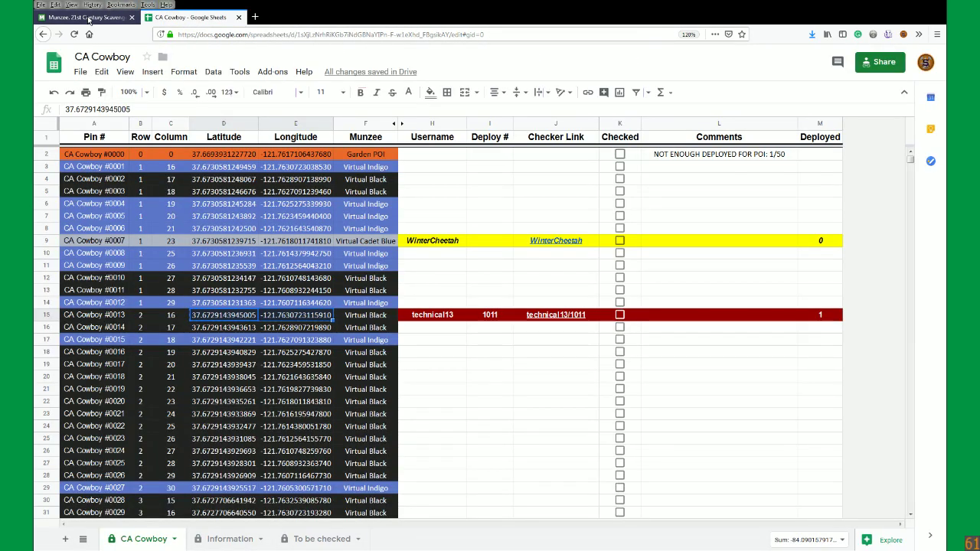
pyautogui.click(84, 16)
pyautogui.click(145, 213)
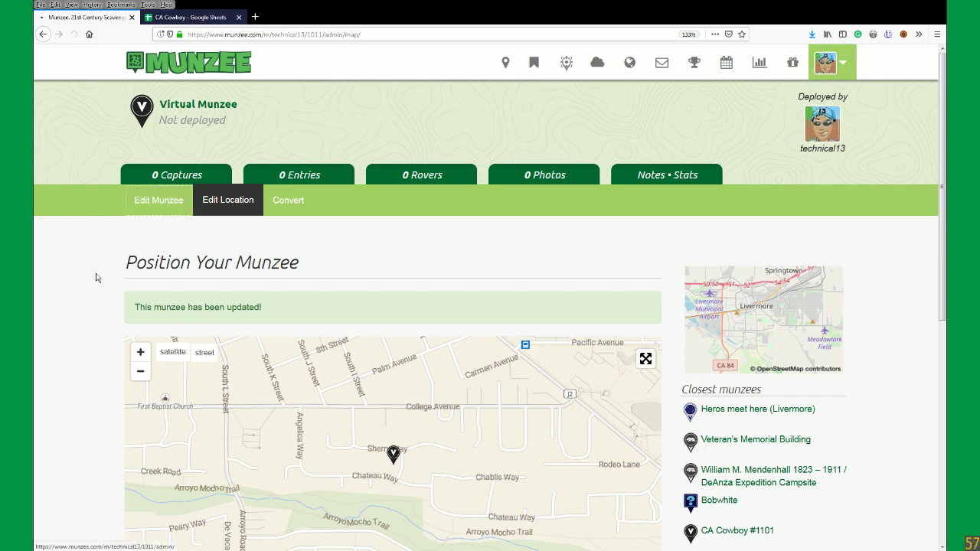
# - Rename munzee 1011 to CA Cowboy #0013, copied from cell A15
pyautogui.hotkey('ctrl', 'Tab')
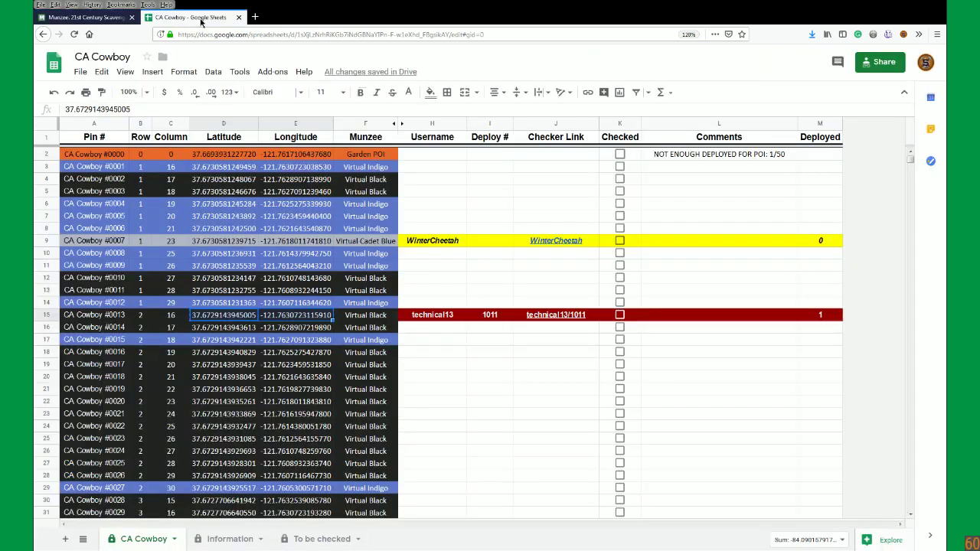
pyautogui.click(95, 314)
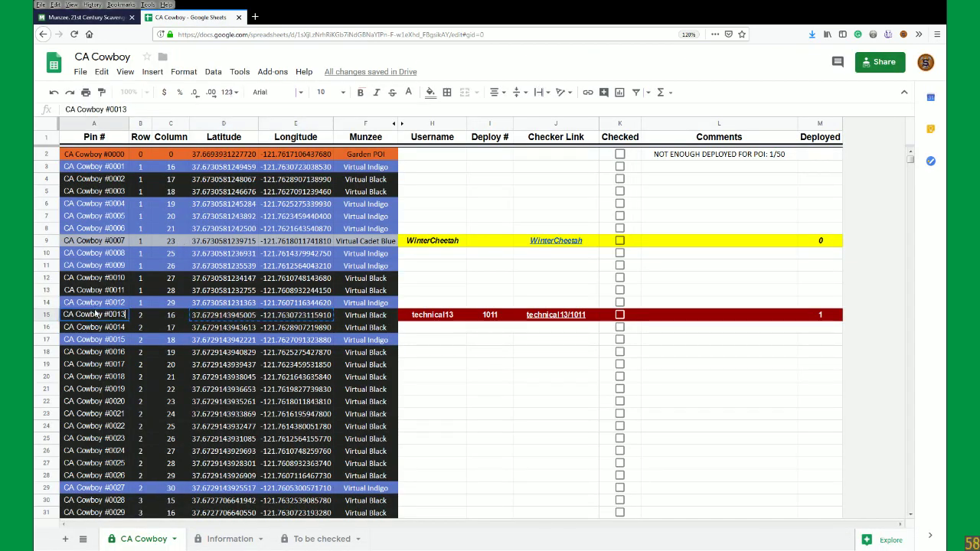
pyautogui.moveTo(130, 109); pyautogui.dragTo(55, 111)
pyautogui.hotkey('ctrl', 'c')
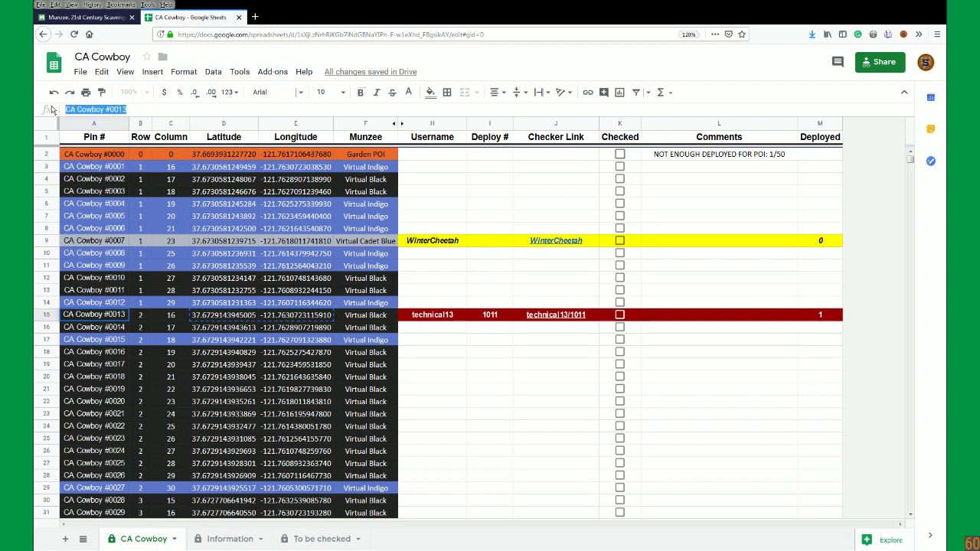
pyautogui.click(91, 18)
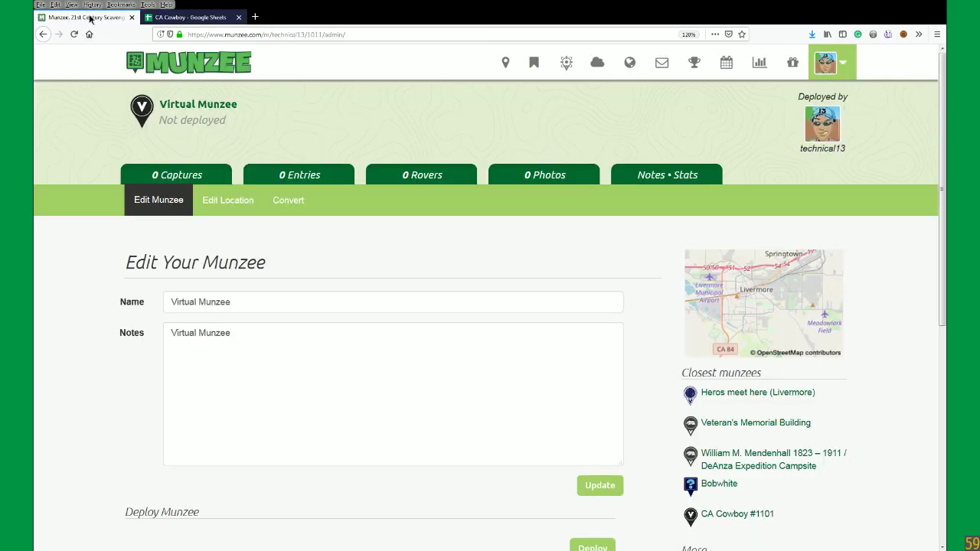
pyautogui.doubleClick(210, 301)
pyautogui.moveTo(210, 301); pyautogui.dragTo(153, 302)
pyautogui.hotkey('ctrl', 'v')
pyautogui.press('Tab')
# - Replace the notes with 'CA Cowboy #0013 -' and begin a Google sheet line
pyautogui.moveTo(163, 338); pyautogui.dragTo(260, 335)
pyautogui.hotkey('ctrl', 'v')
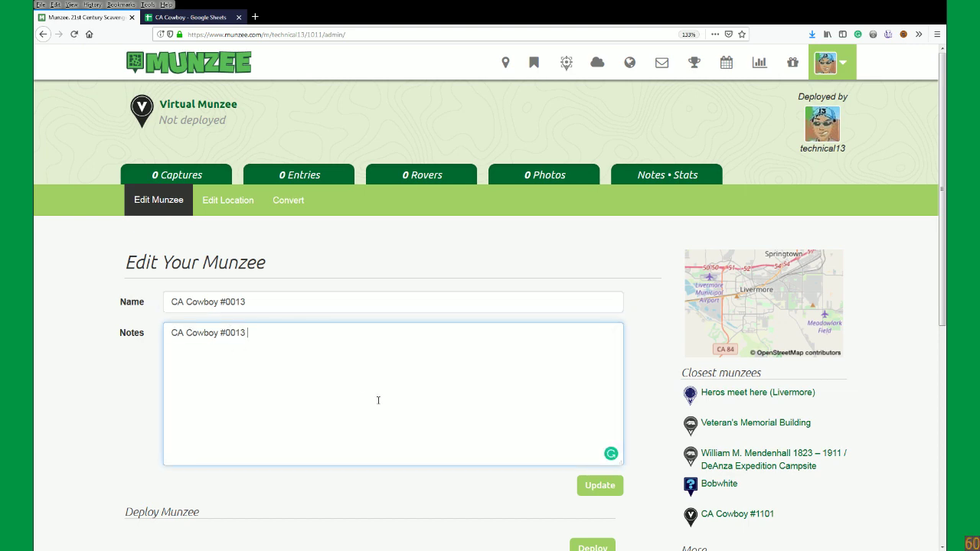
pyautogui.write('-')
pyautogui.press('Return')
pyautogui.press('Return')
pyautogui.write('Google shee')
# - Get the direct link to cell A15 and paste it into the notes
pyautogui.click(170, 22)
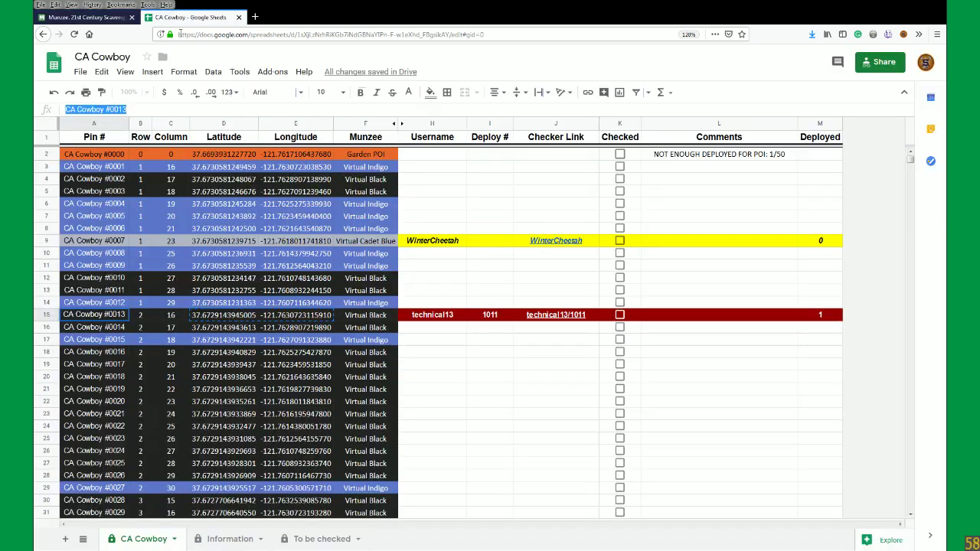
pyautogui.click(107, 317)
pyautogui.rightClick(107, 316)
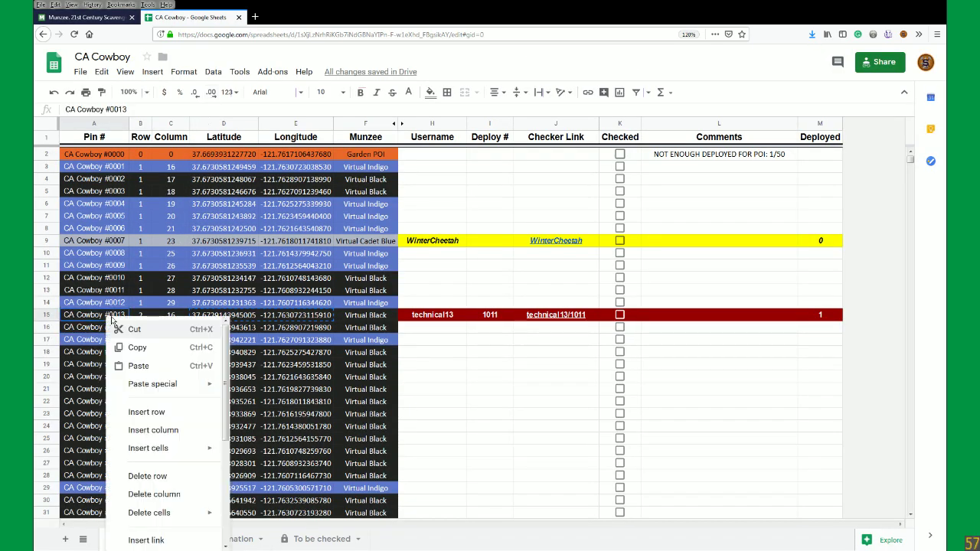
pyautogui.scroll(-3, 181, 502)
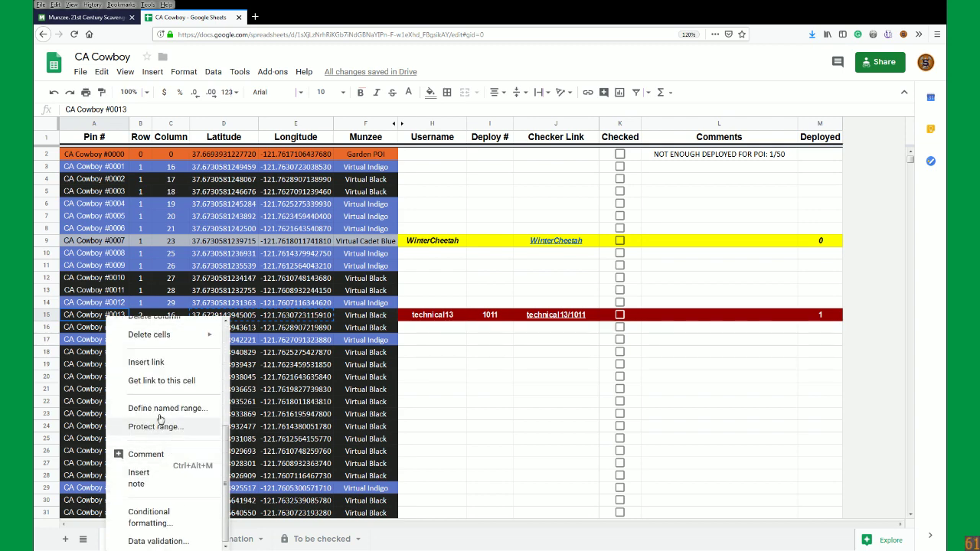
pyautogui.click(157, 379)
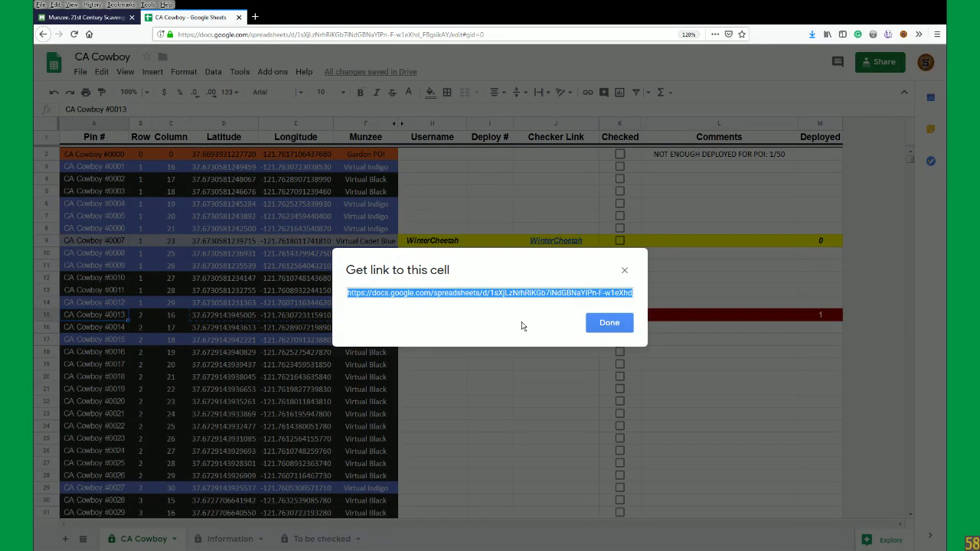
pyautogui.click(613, 325)
pyautogui.click(83, 17)
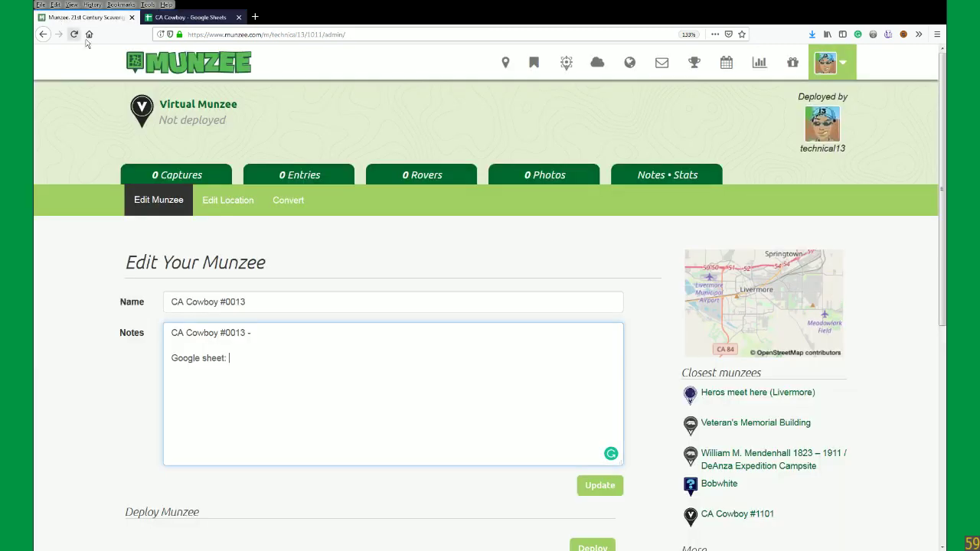
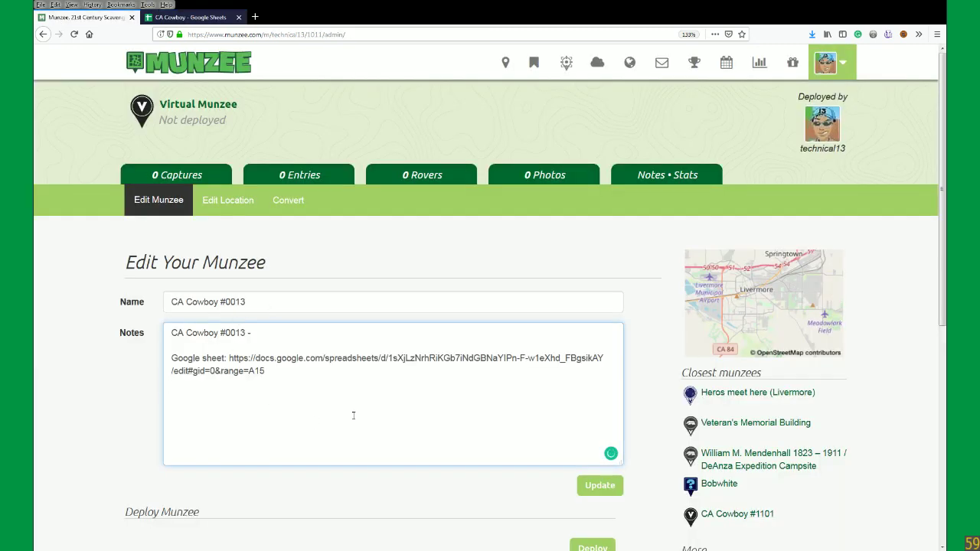
# - Add 'Coordination chat: https;//discord.me/Munzee' to the notes and save the name and notes
pyautogui.write('Coordination chatt')
pyautogui.press('BackSpace')
pyautogui.write(': https;')
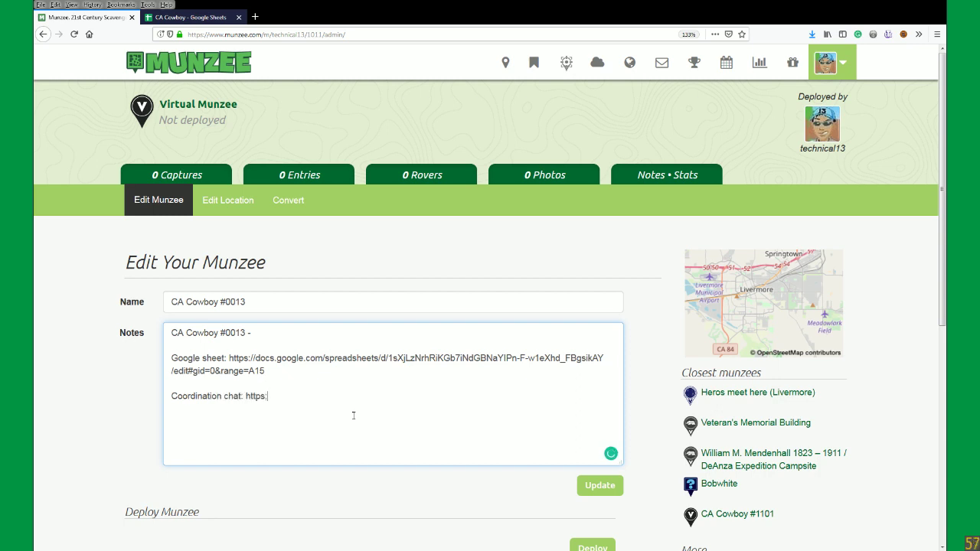
pyautogui.write('//discord.me/Munzee')
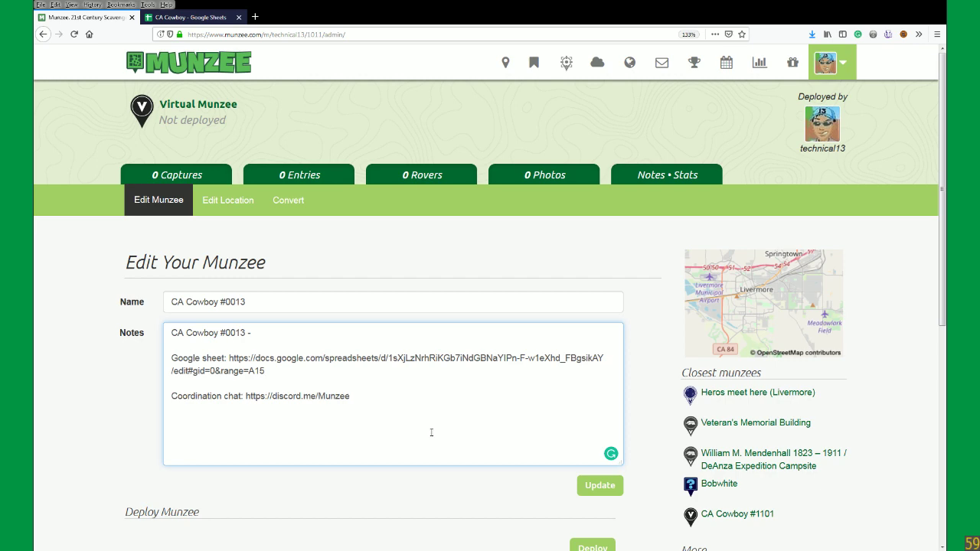
pyautogui.click(593, 490)
pyautogui.scroll(-3, 509, 452)
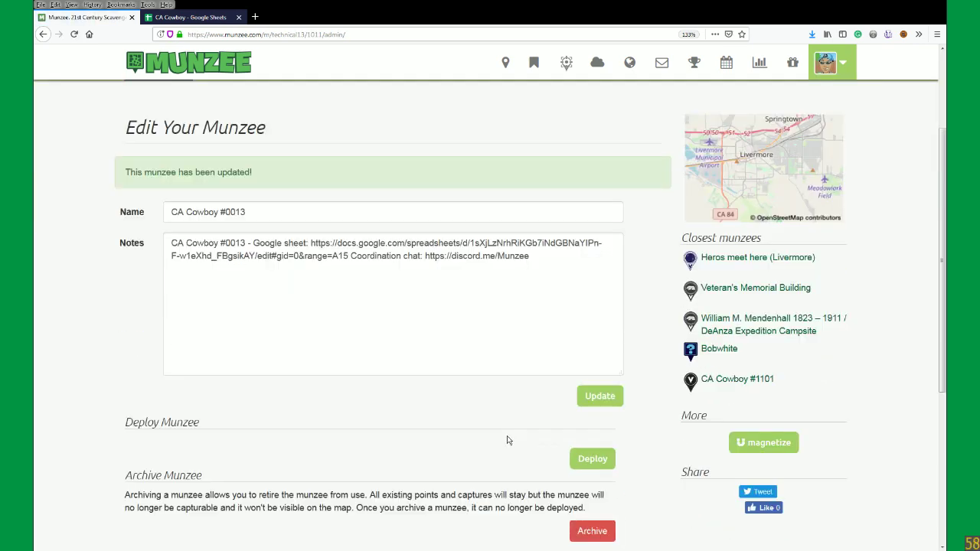
pyautogui.scroll(-3, 507, 440)
pyautogui.click(590, 349)
# - Confirm CA Cowboy #0013 checks 100% correct, tick its K15 Checked box, and close both tabs
pyautogui.click(476, 245)
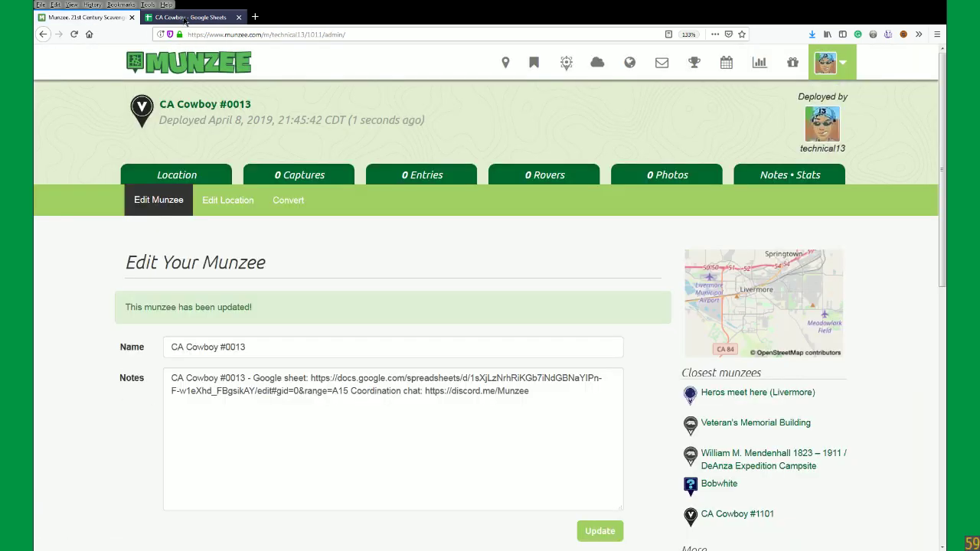
pyautogui.click(184, 19)
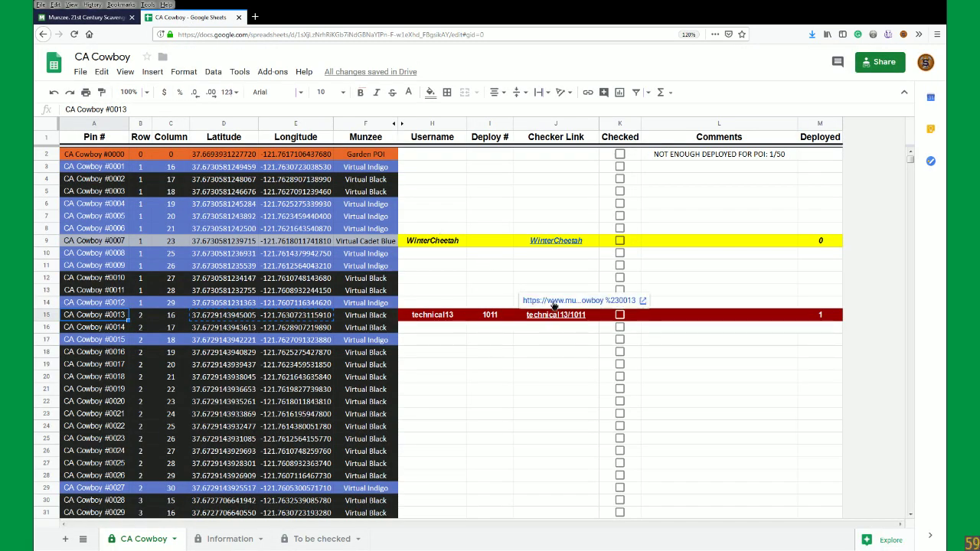
pyautogui.click(553, 302)
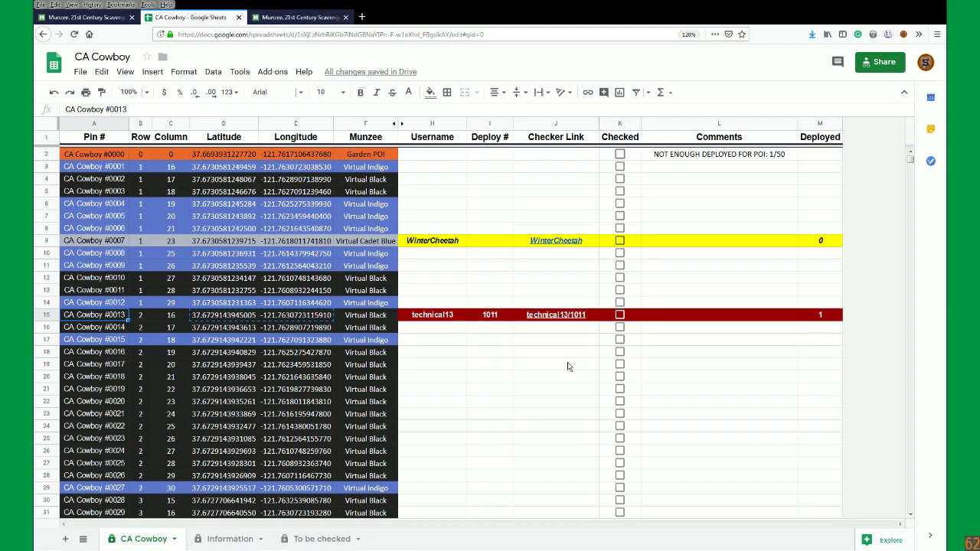
pyautogui.click(620, 314)
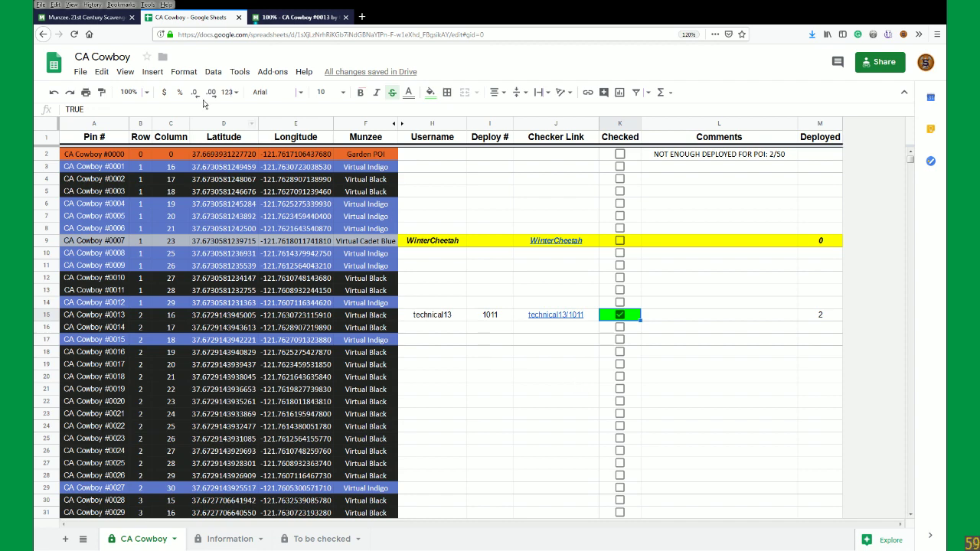
pyautogui.click(239, 17)
pyautogui.click(239, 18)
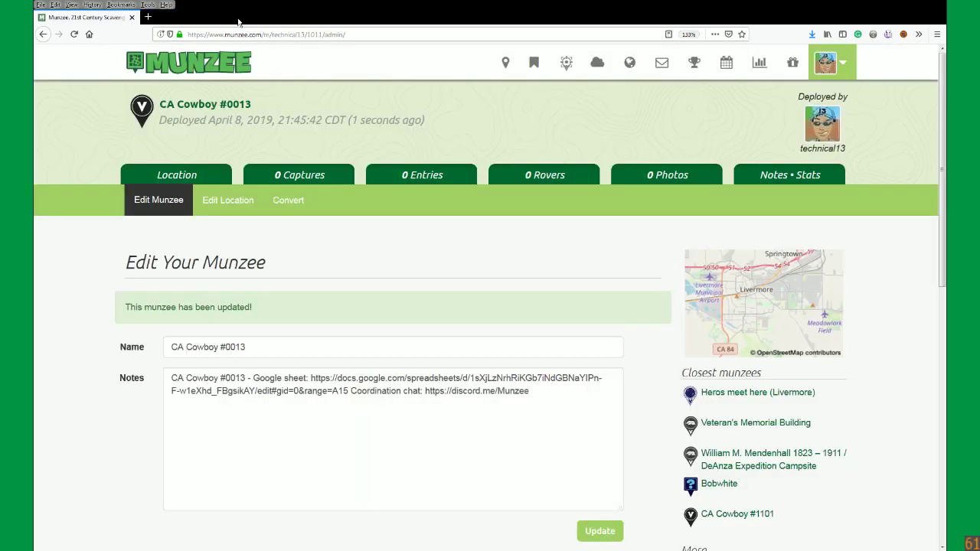